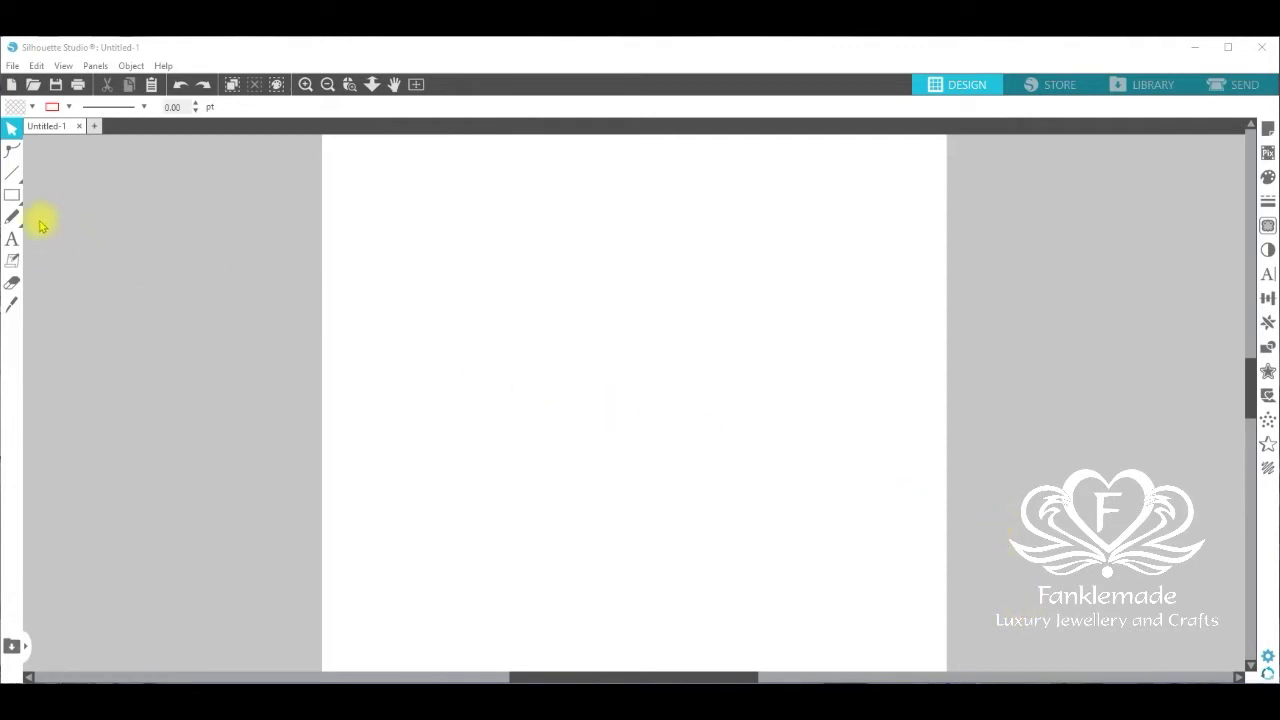
Draw a rectangle, a circle to its right and a pentagon below the rectangle.
{"action": "left_click", "coordinate": [13, 199]}
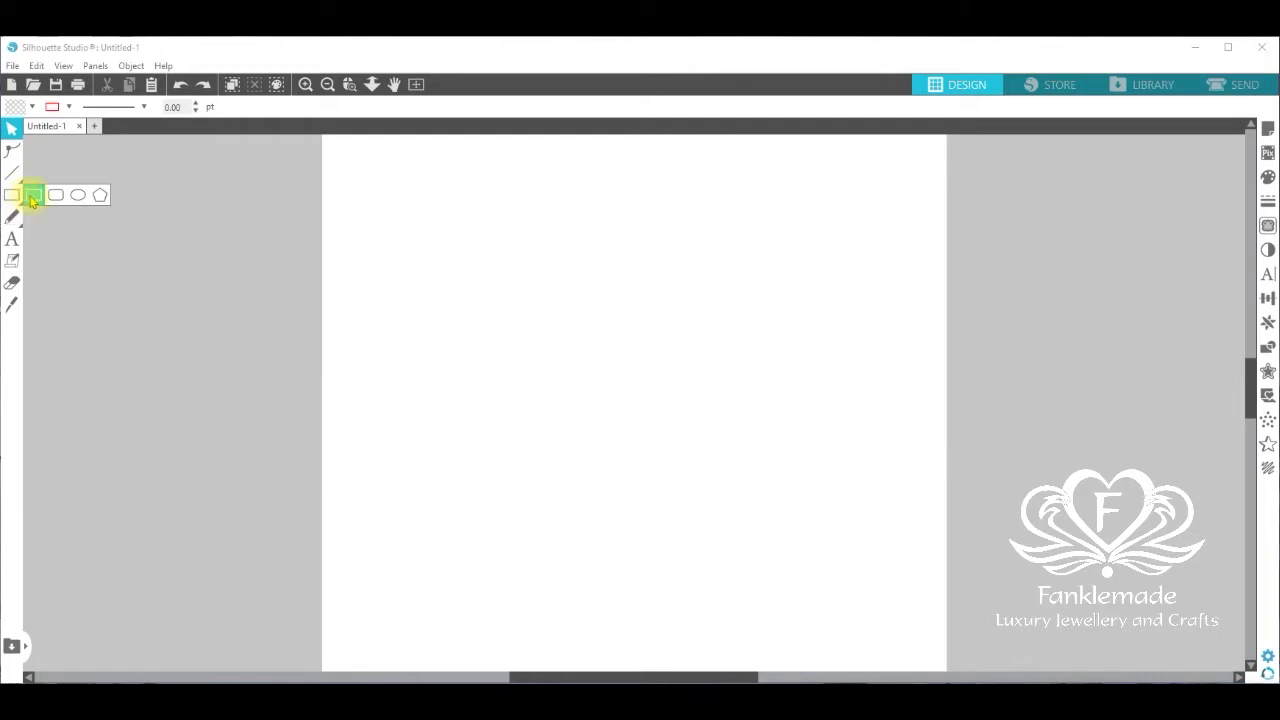
{"action": "left_click", "coordinate": [31, 199]}
{"action": "left_click_drag", "start_coordinate": [408, 244], "coordinate": [589, 351]}
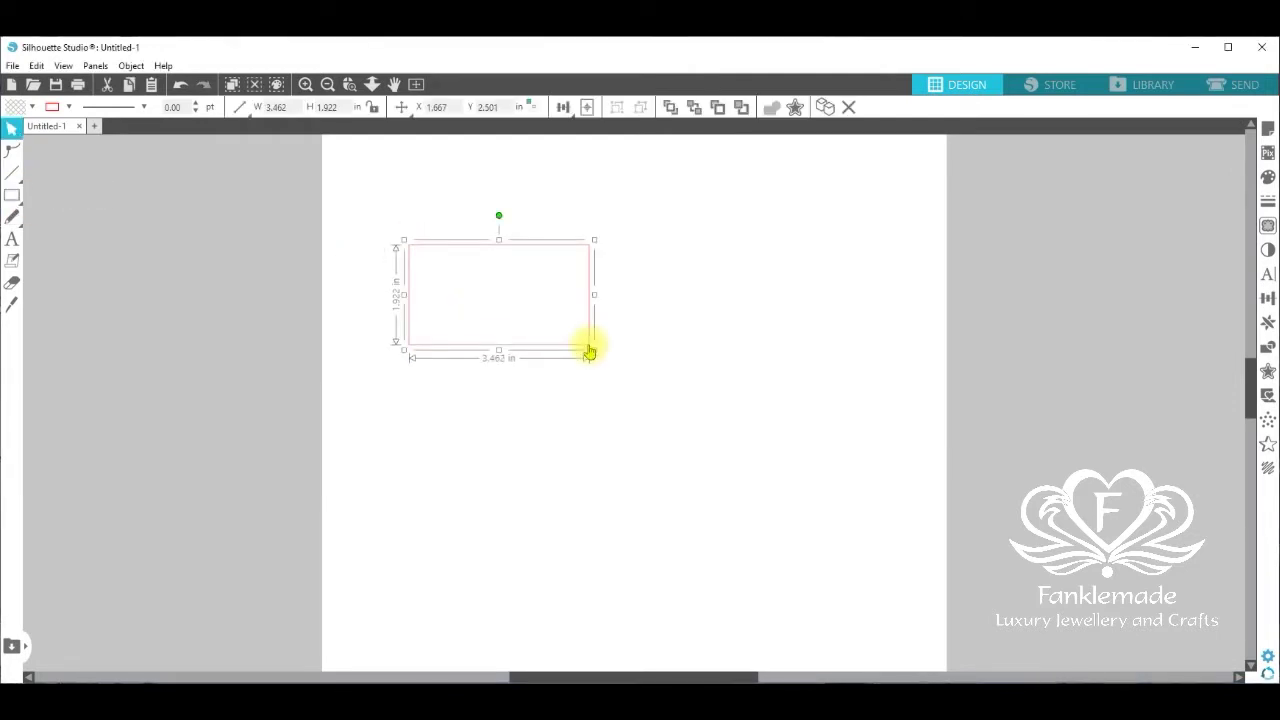
{"action": "mouse_move", "coordinate": [12, 198]}
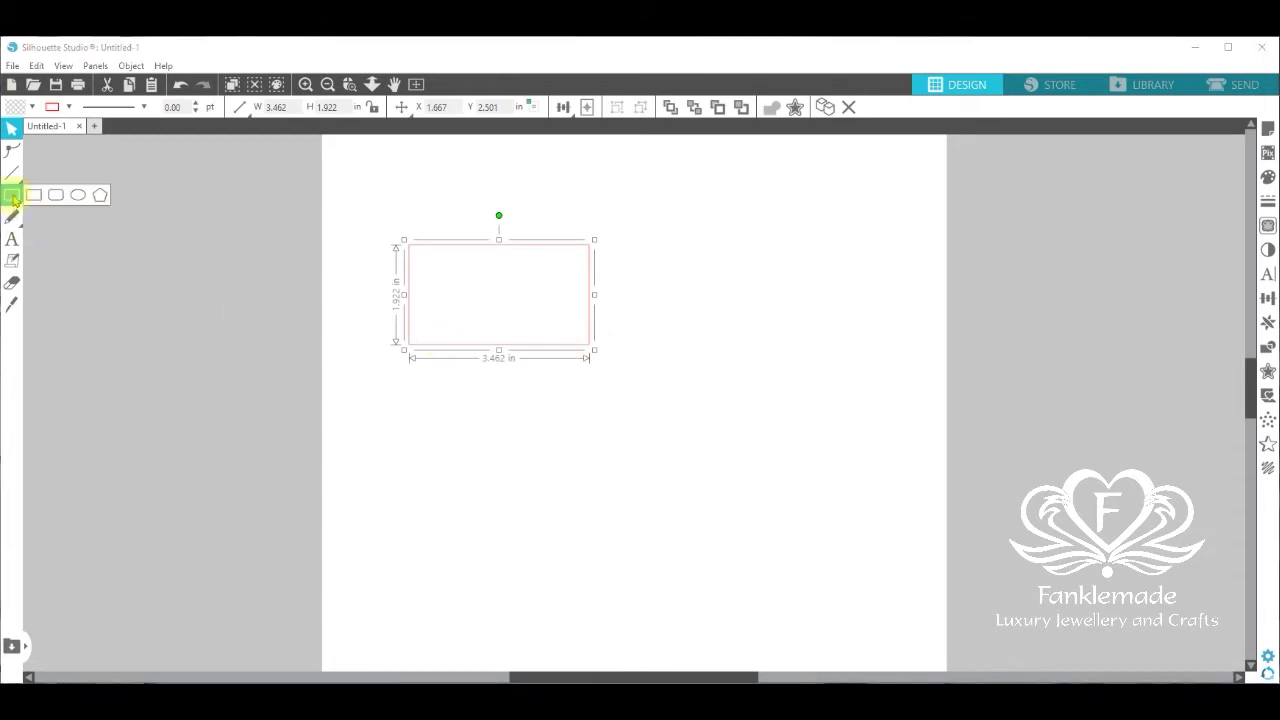
{"action": "left_click", "coordinate": [78, 195]}
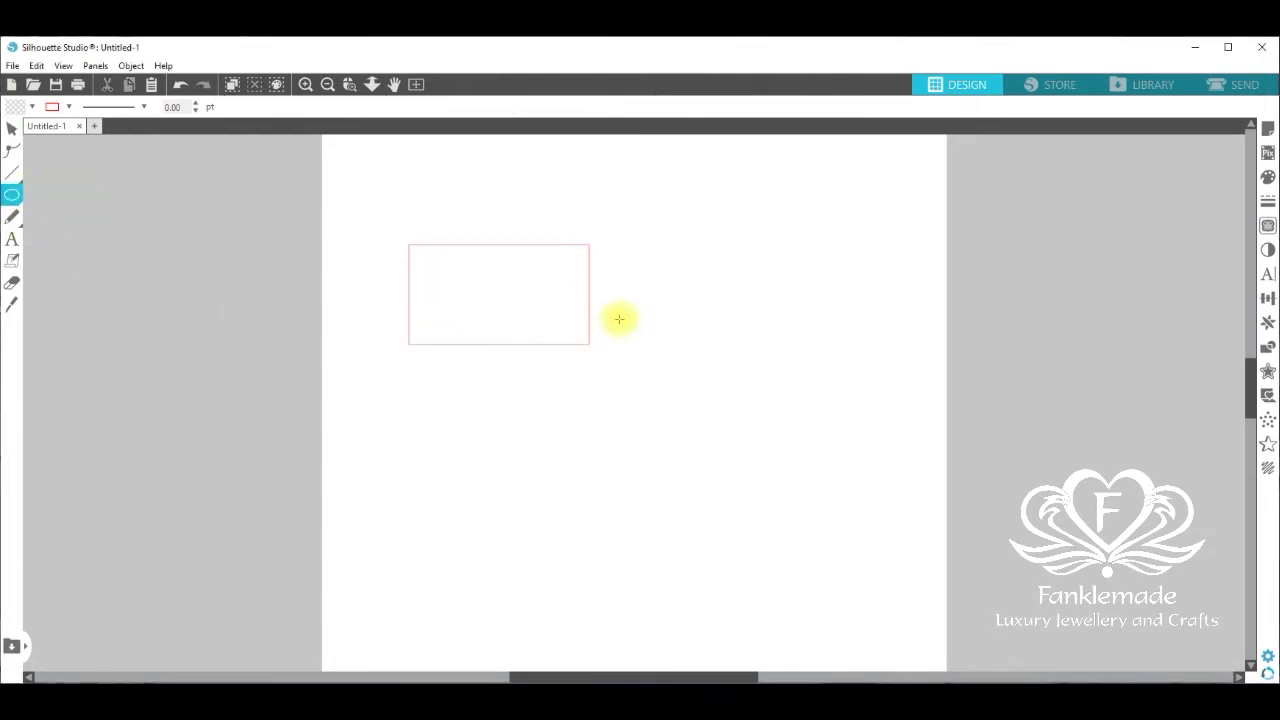
{"action": "left_click_drag", "start_coordinate": [632, 303], "coordinate": [749, 421]}
{"action": "mouse_move", "coordinate": [12, 196]}
{"action": "left_click", "coordinate": [97, 196]}
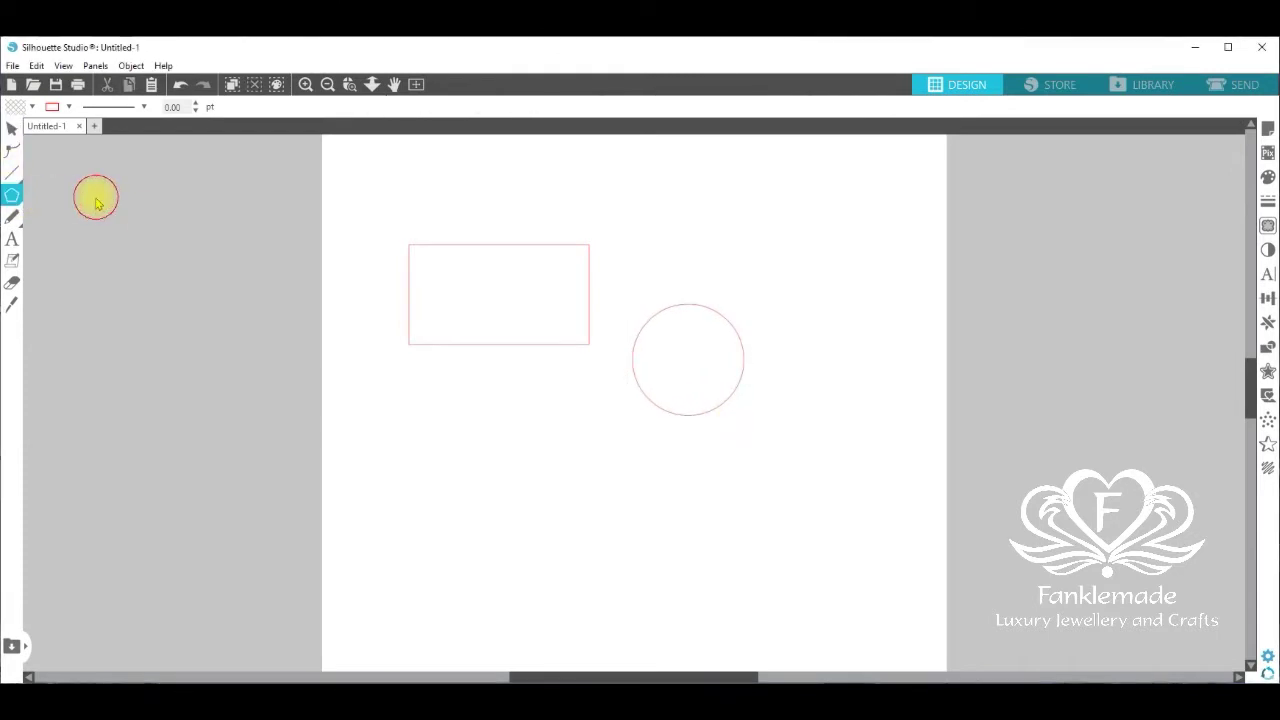
{"action": "left_click_drag", "start_coordinate": [414, 405], "coordinate": [560, 517]}
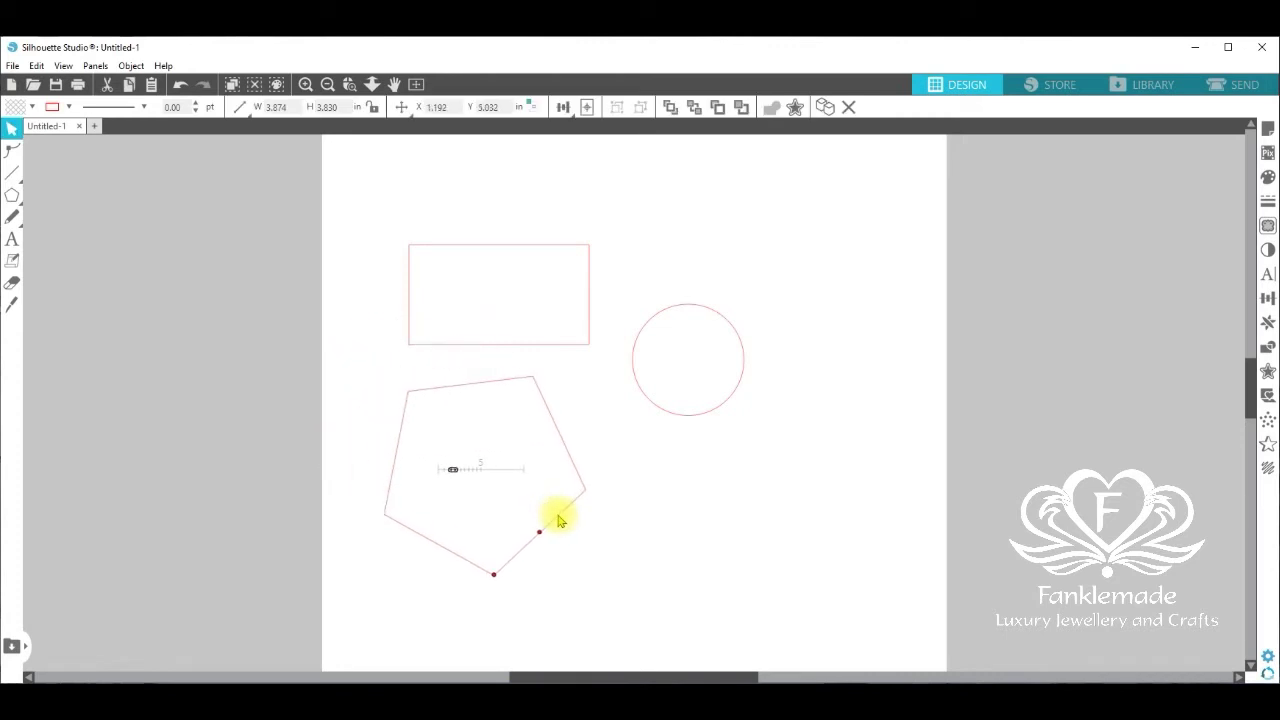
Convert the pentagon to a path and shift it slightly to the right.
{"action": "left_click", "coordinate": [271, 314]}
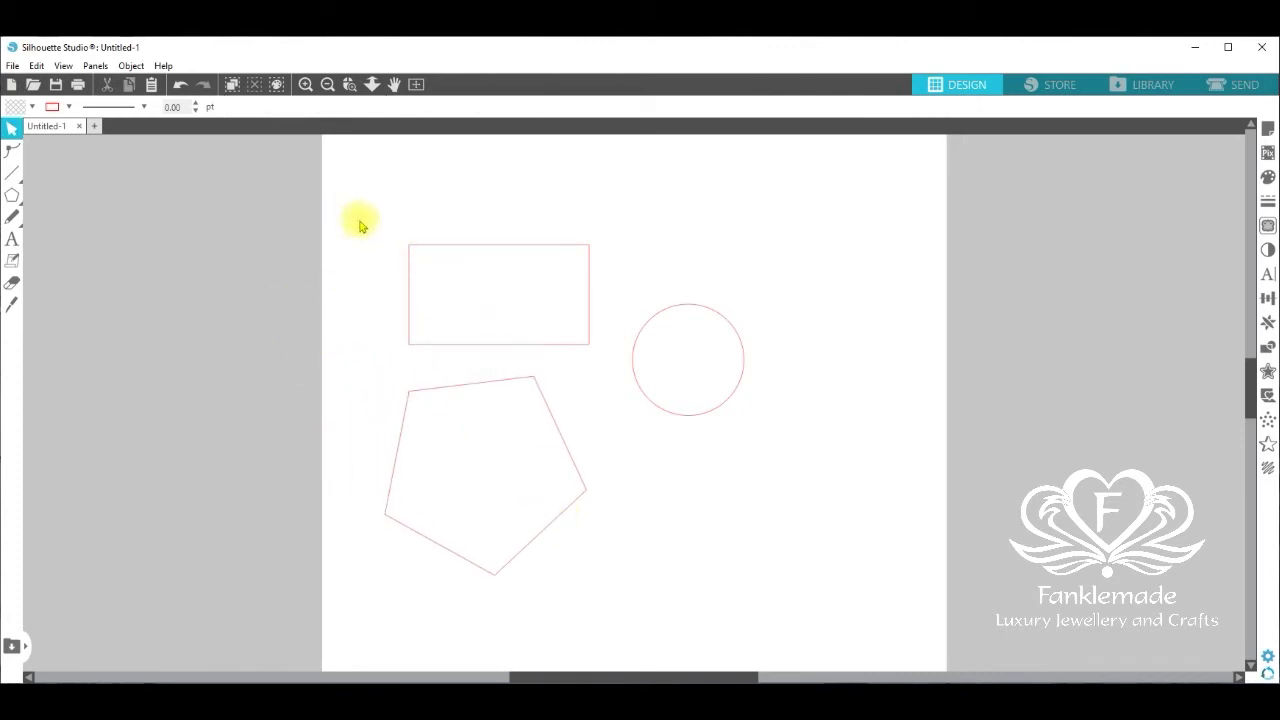
{"action": "left_click_drag", "start_coordinate": [549, 428], "coordinate": [586, 427]}
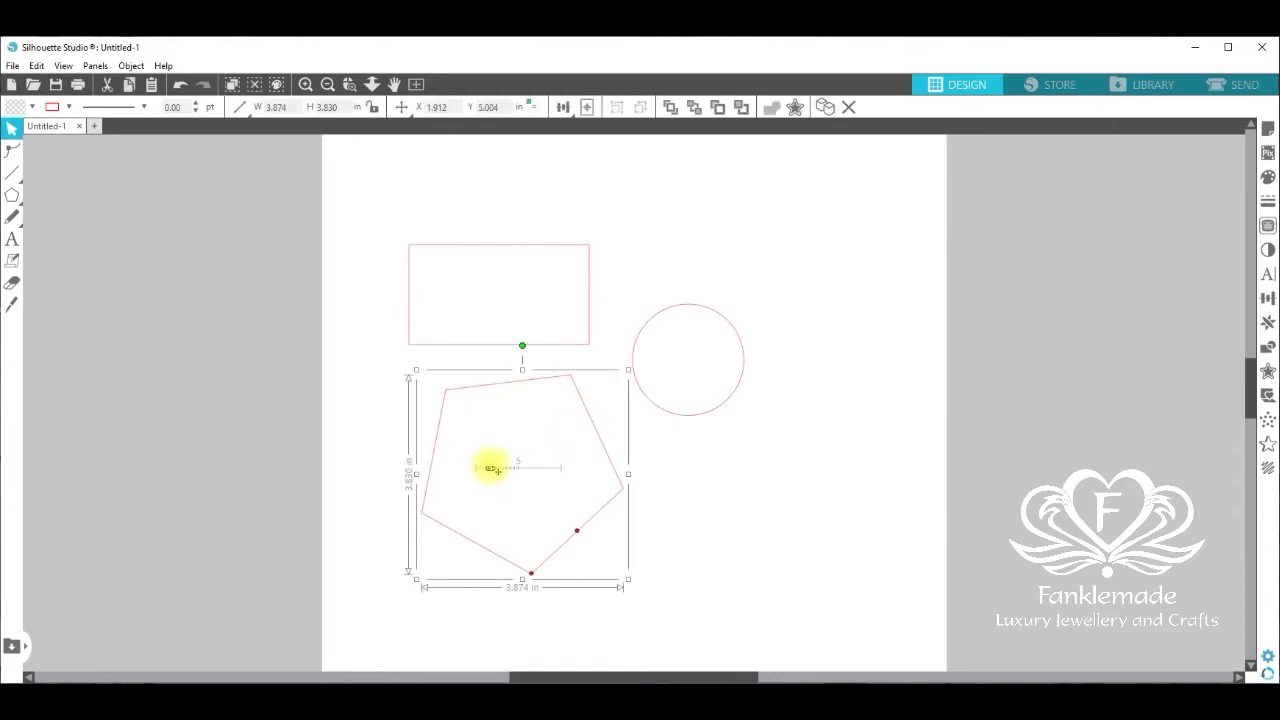
{"action": "mouse_move", "coordinate": [494, 470]}
{"action": "left_mouse_down"}
{"action": "mouse_move", "coordinate": [537, 480]}
{"action": "mouse_move", "coordinate": [474, 460]}
{"action": "mouse_move", "coordinate": [501, 467]}
{"action": "mouse_move", "coordinate": [491, 470]}
{"action": "left_mouse_up"}
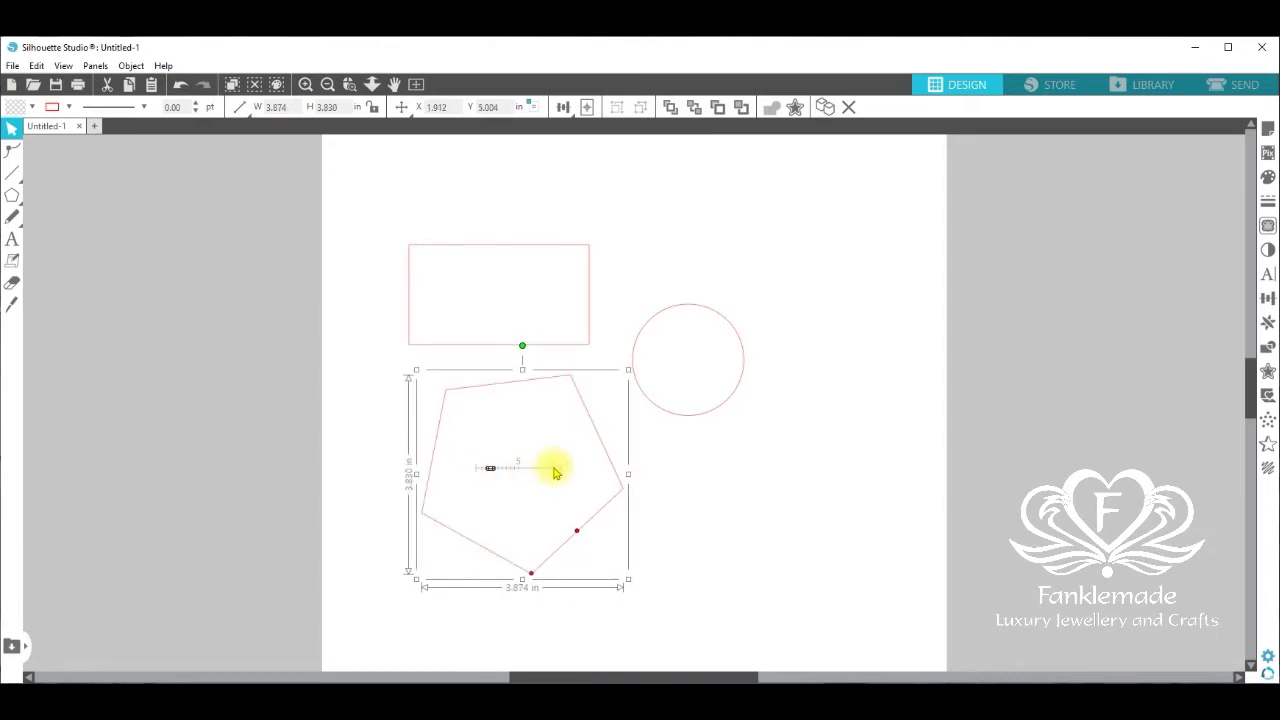
{"action": "right_click", "coordinate": [610, 468]}
{"action": "left_click", "coordinate": [665, 376]}
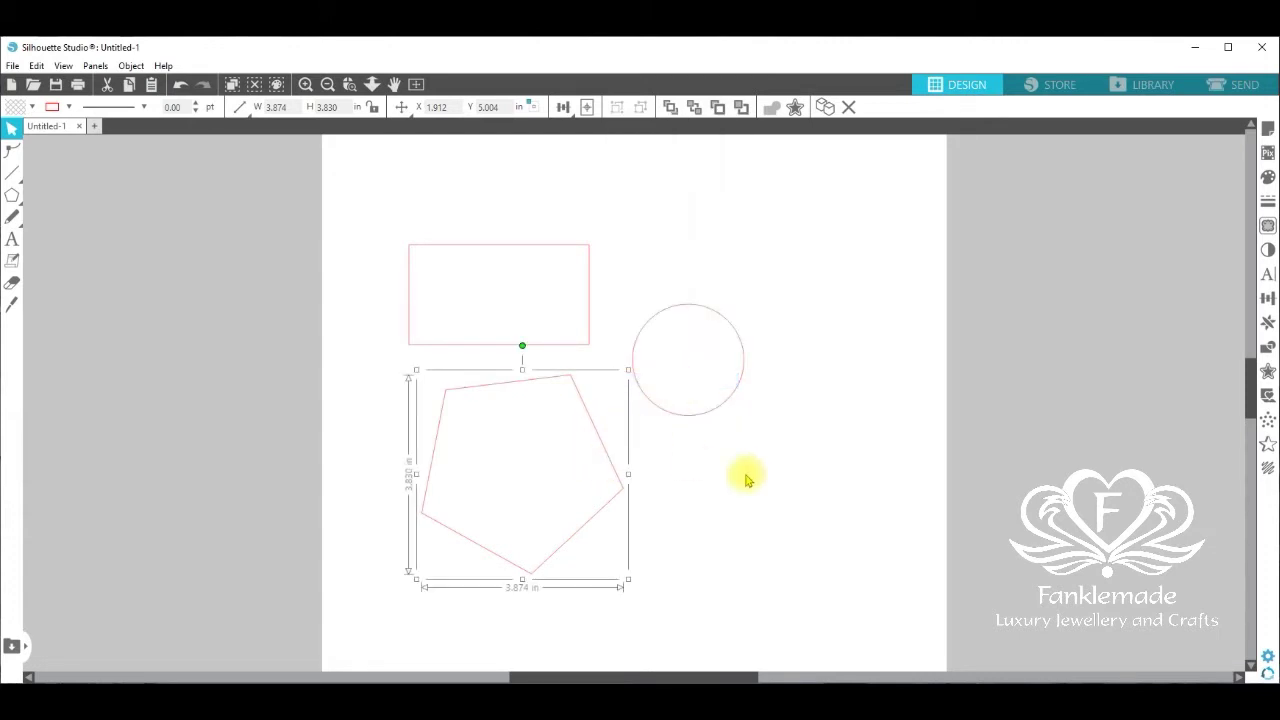
{"action": "left_click_drag", "start_coordinate": [600, 434], "coordinate": [638, 442]}
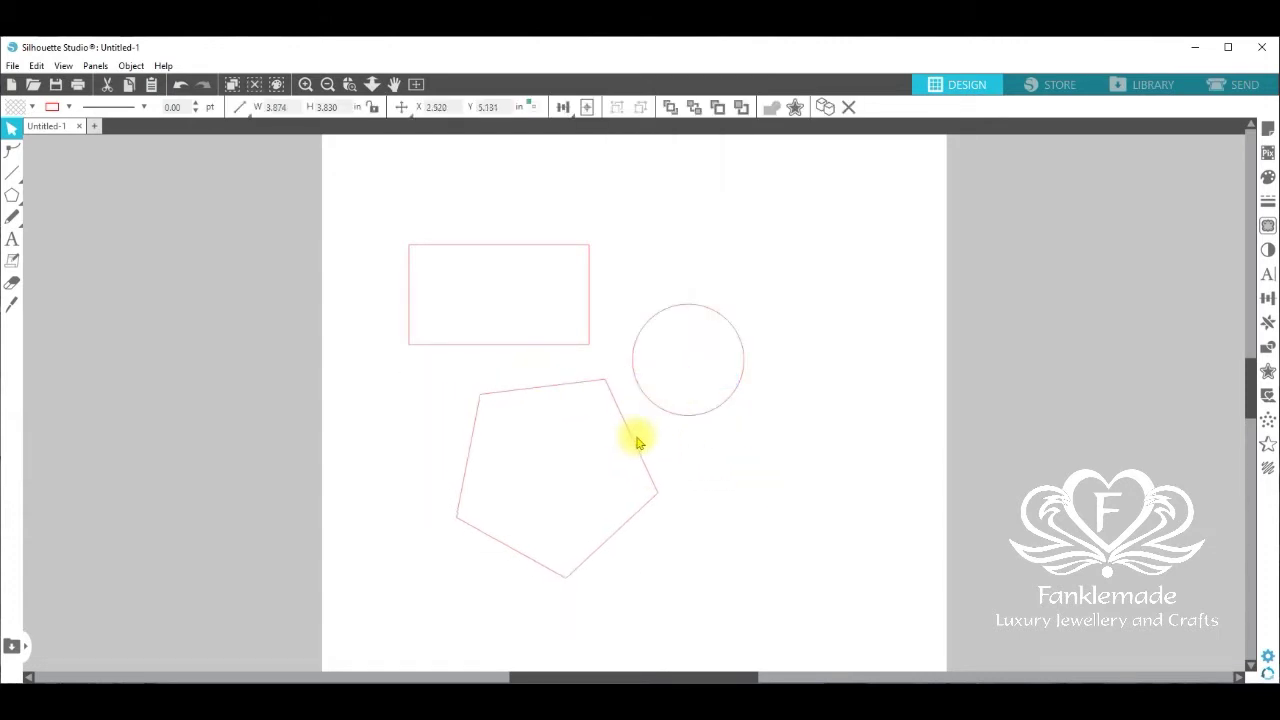
Fill the rectangle lavender, the circle light blue and the pentagon pale green.
{"action": "left_click_drag", "start_coordinate": [585, 345], "coordinate": [601, 346]}
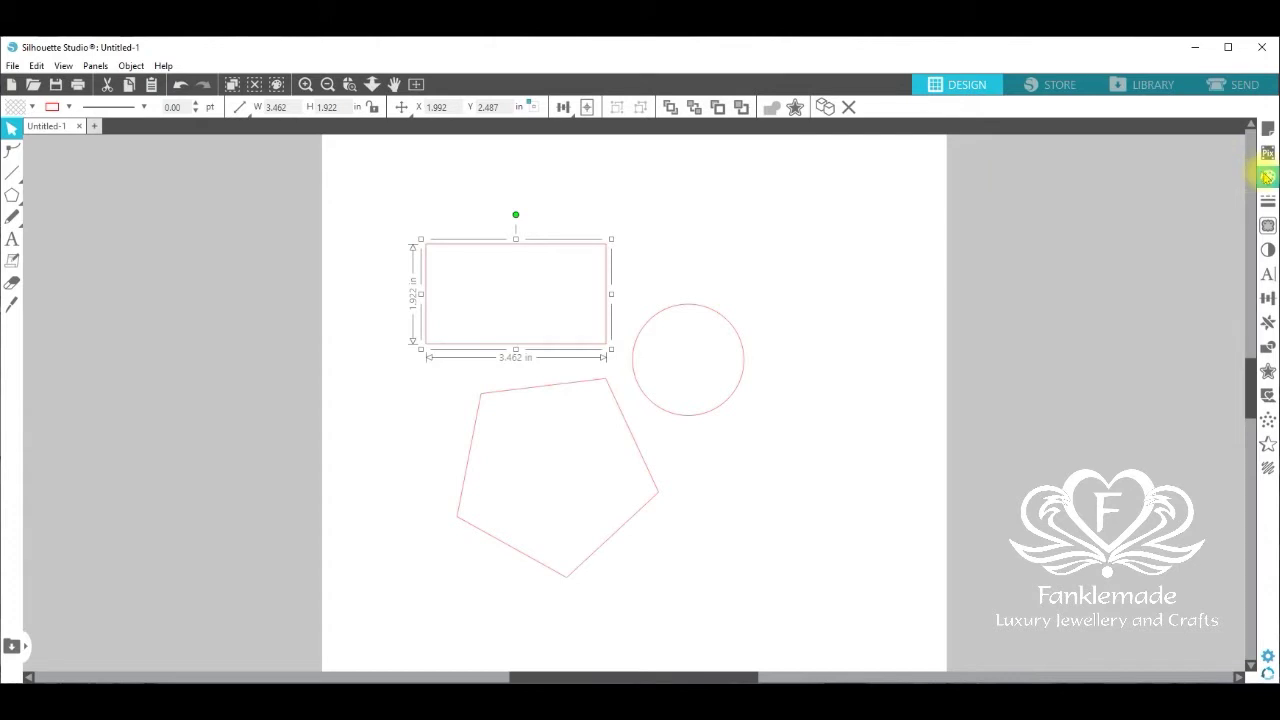
{"action": "left_click", "coordinate": [1266, 177]}
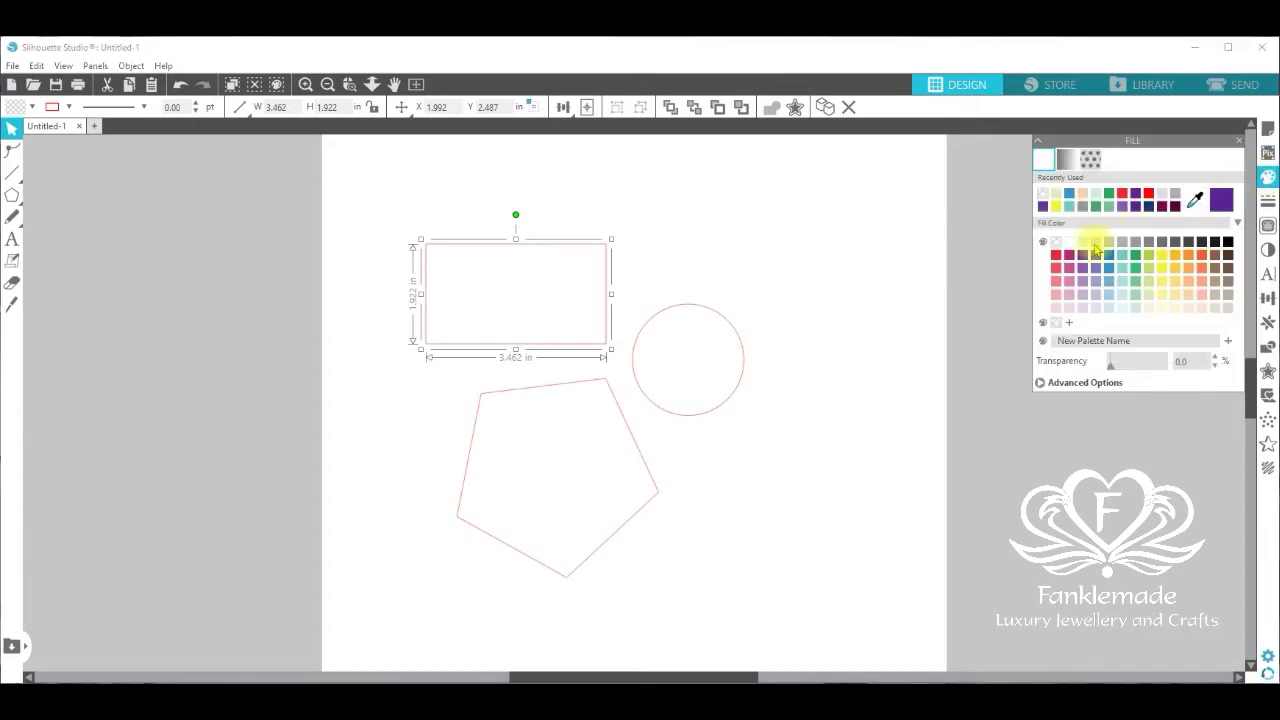
{"action": "left_click", "coordinate": [1095, 269]}
{"action": "left_click", "coordinate": [740, 346]}
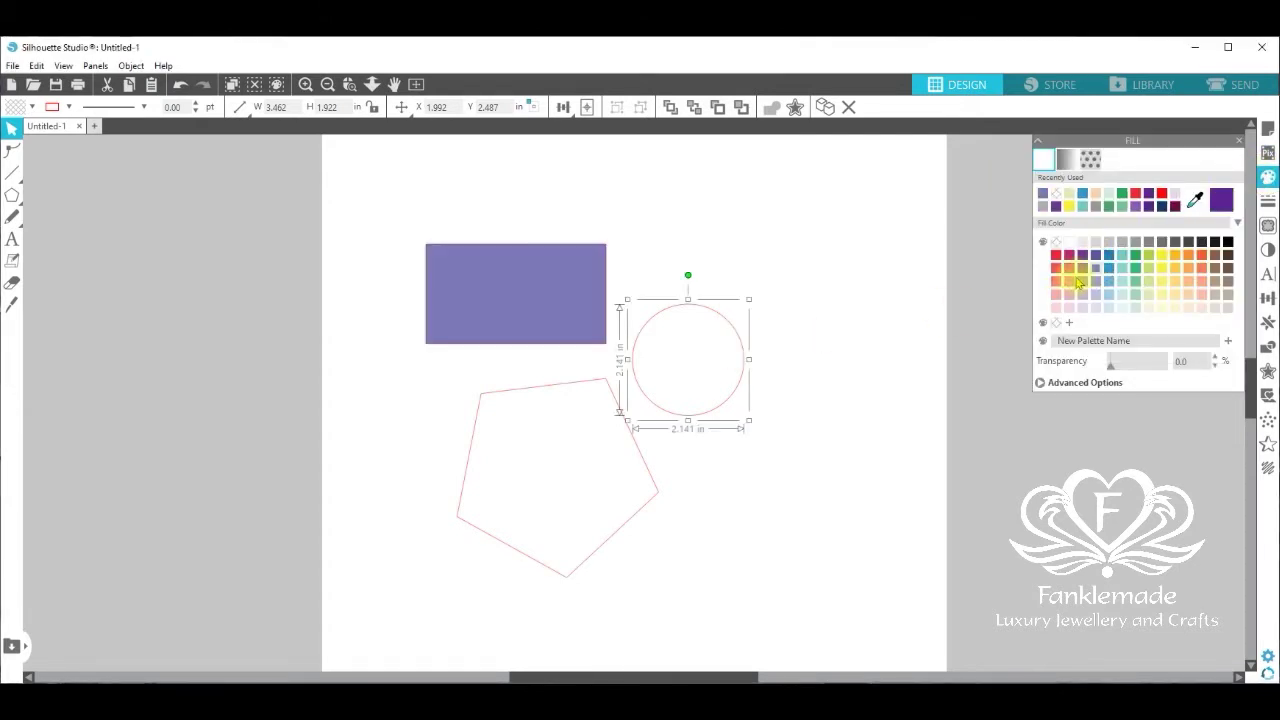
{"action": "left_click", "coordinate": [1114, 290]}
{"action": "left_click", "coordinate": [631, 437]}
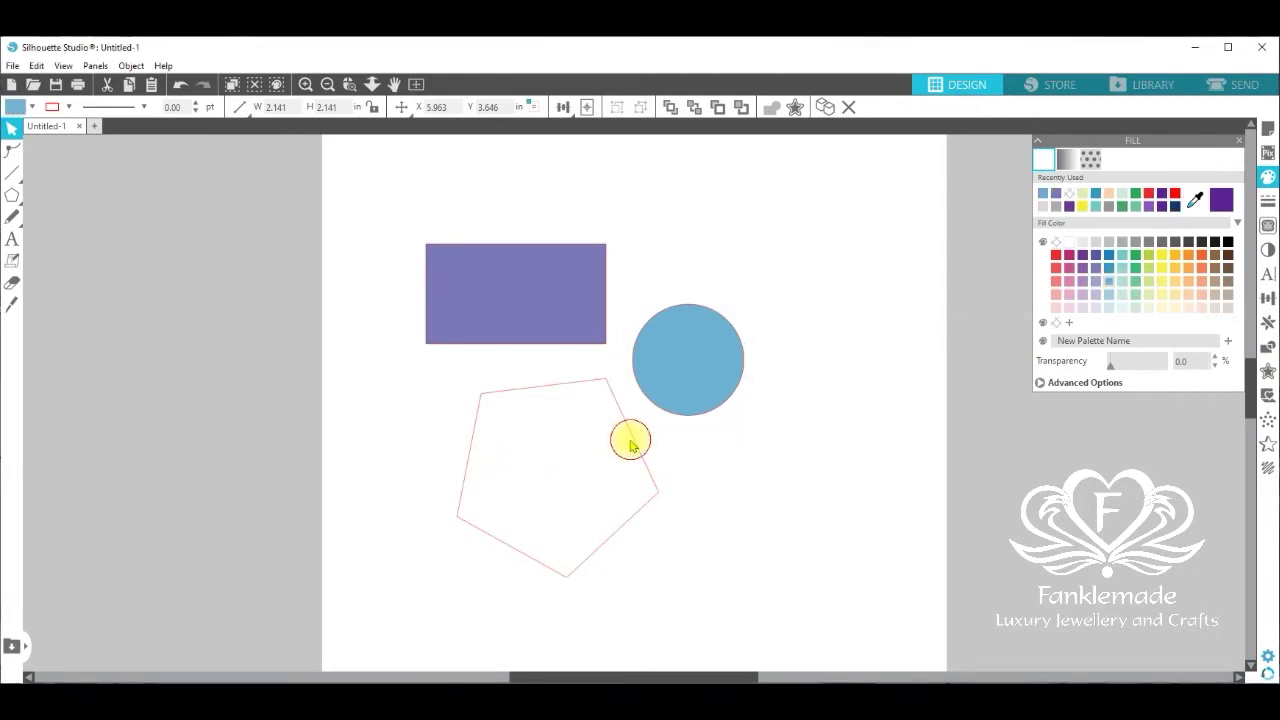
{"action": "left_click", "coordinate": [1143, 293]}
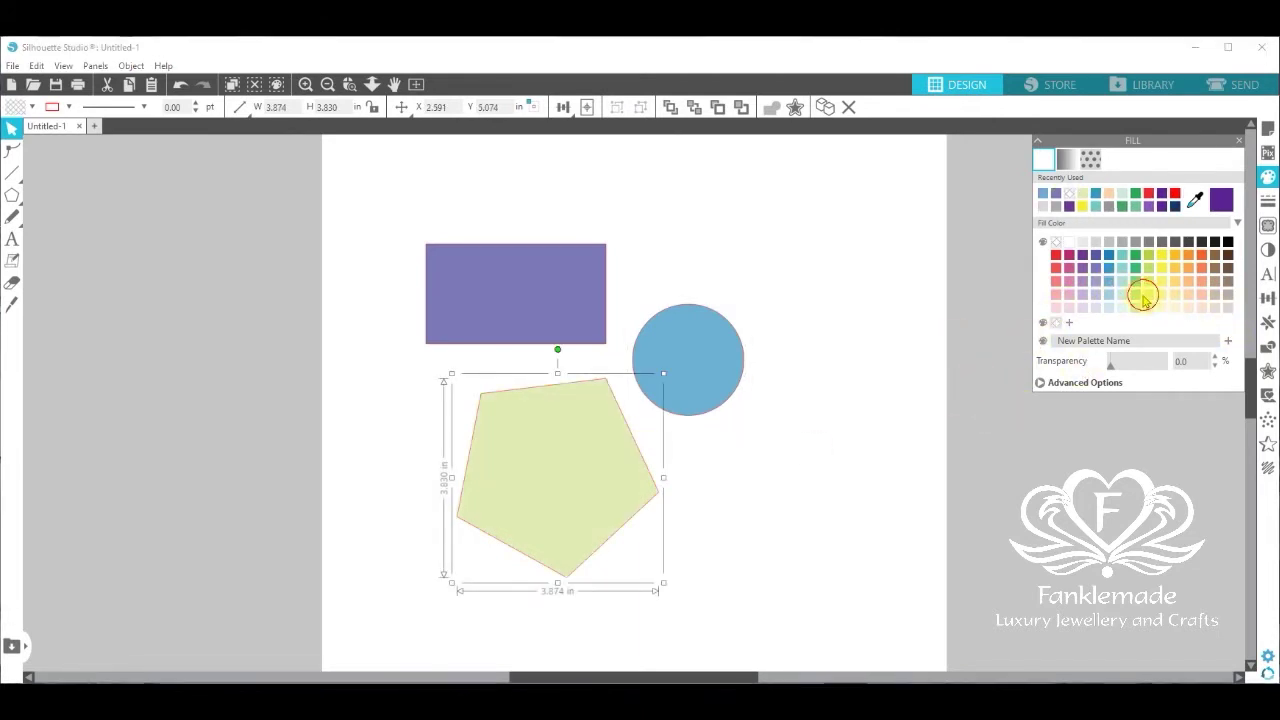
Shift the rectangle, circle and pentagon slightly right, then deselect everything.
{"action": "left_click_drag", "start_coordinate": [488, 272], "coordinate": [493, 288]}
{"action": "left_click_drag", "start_coordinate": [680, 329], "coordinate": [715, 323]}
{"action": "left_click_drag", "start_coordinate": [611, 437], "coordinate": [648, 431]}
{"action": "left_click_drag", "start_coordinate": [574, 334], "coordinate": [594, 337]}
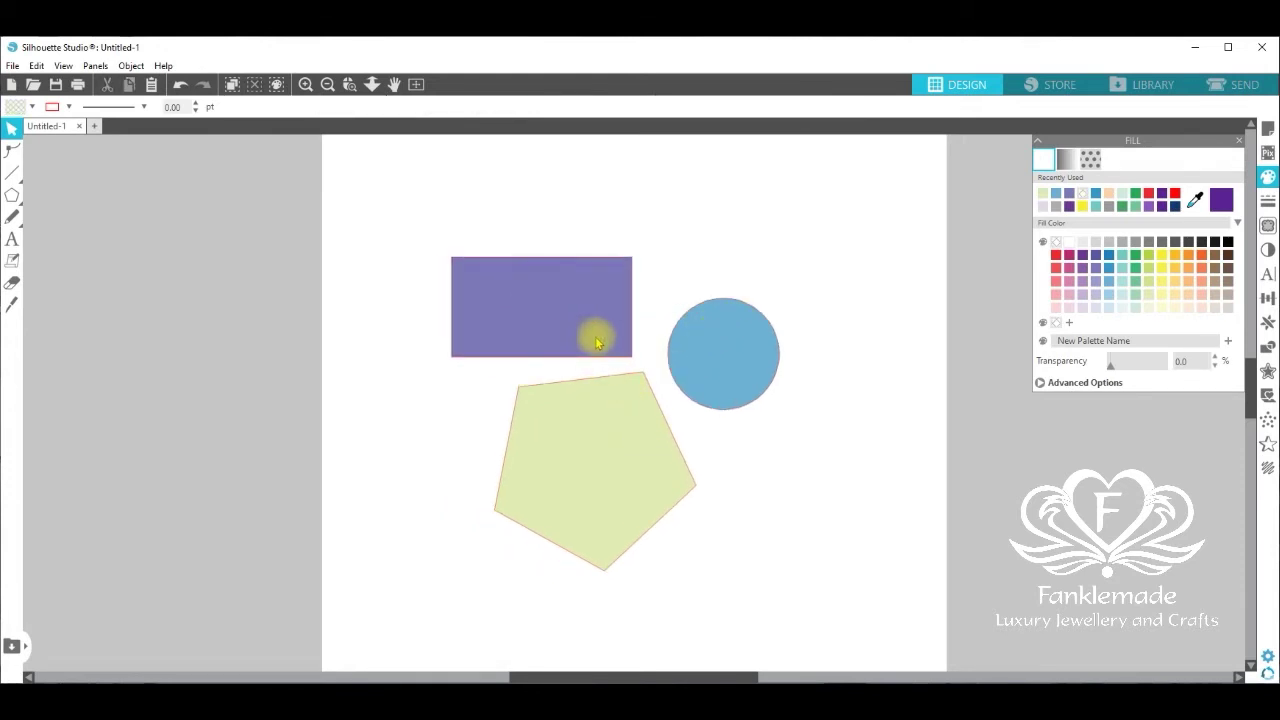
{"action": "left_click", "coordinate": [777, 394]}
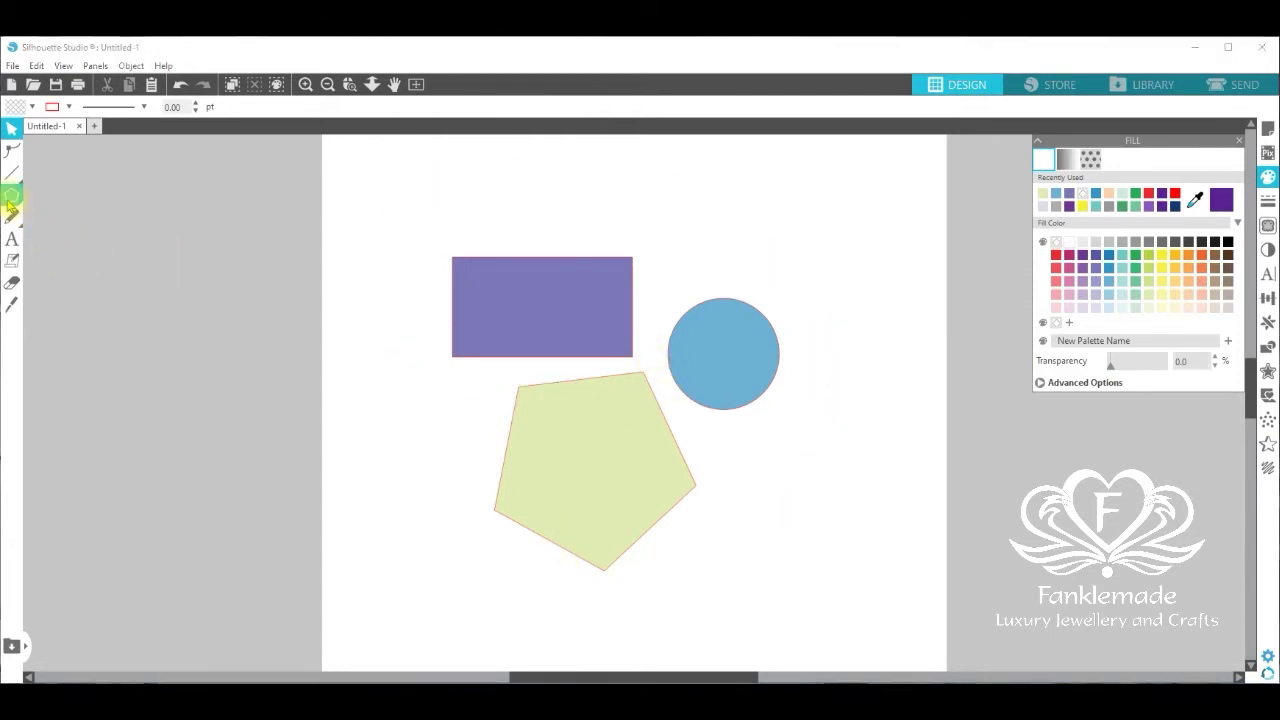
Draw an 8.393 × 7.348 in rectangle around all shapes, fill it yellow and send it to back.
{"action": "mouse_move", "coordinate": [12, 197]}
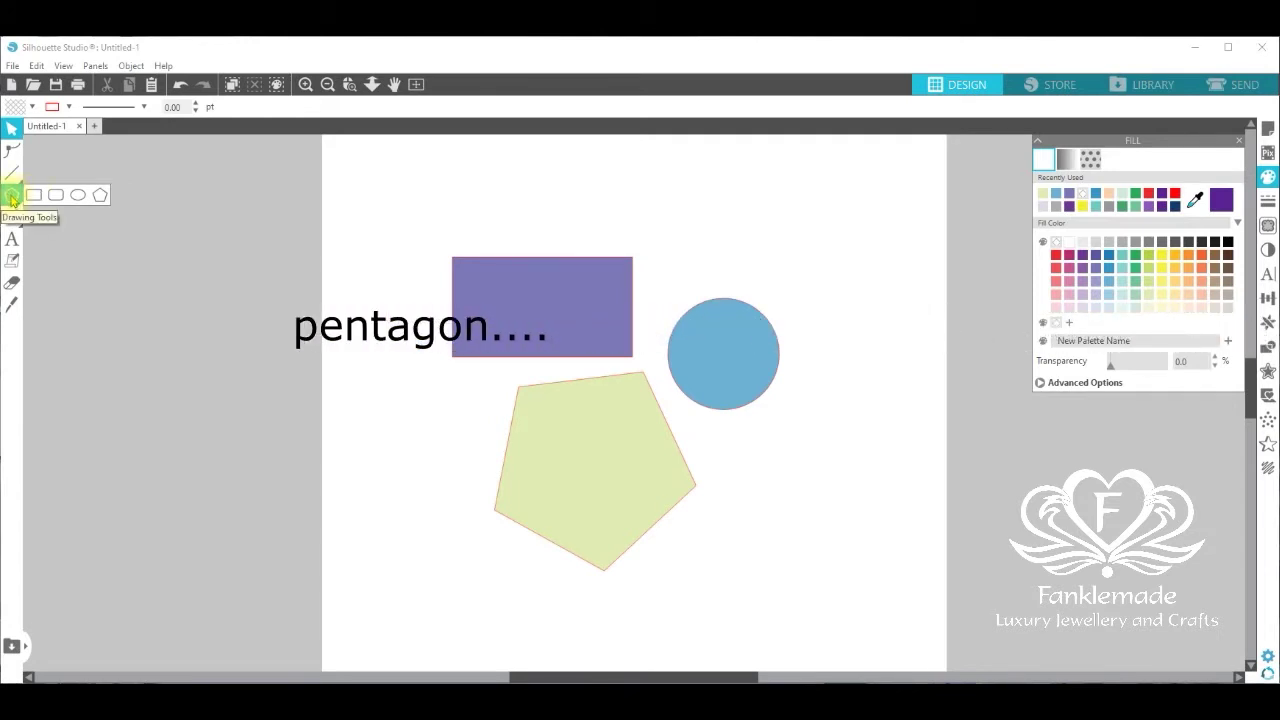
{"action": "left_click", "coordinate": [33, 195]}
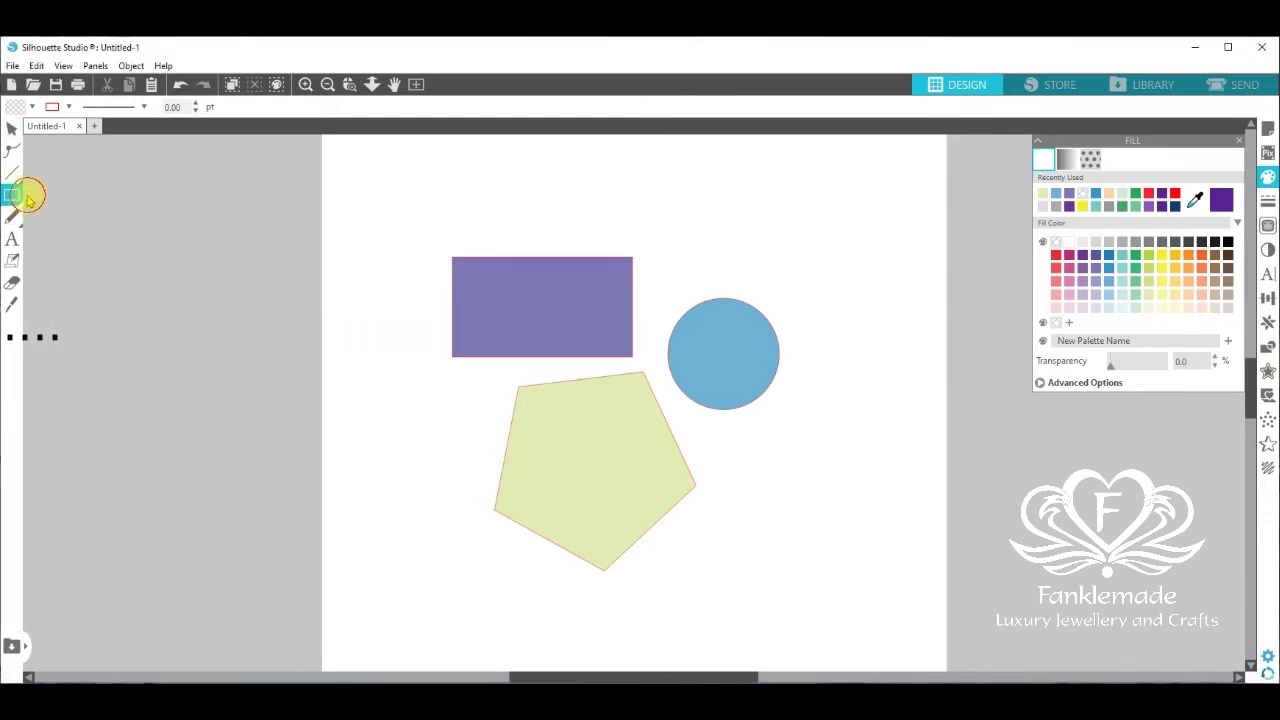
{"action": "left_click_drag", "start_coordinate": [398, 209], "coordinate": [837, 597]}
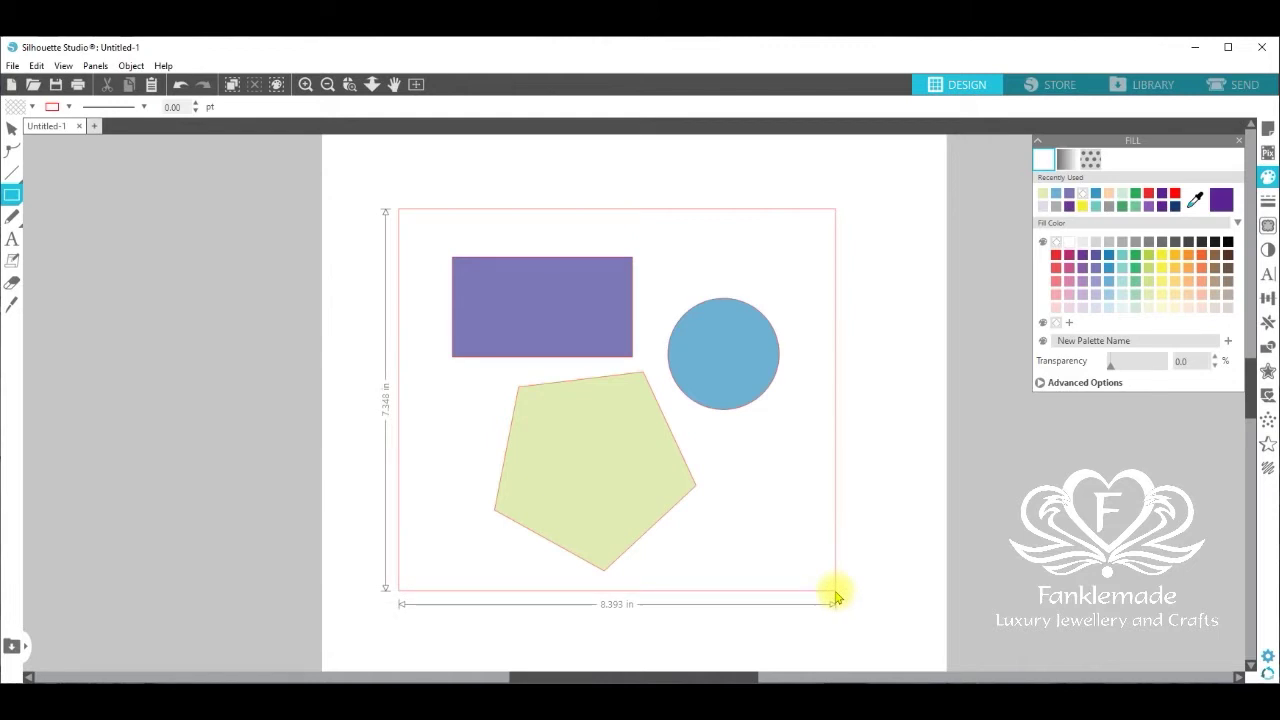
{"action": "left_click_drag", "start_coordinate": [837, 597], "coordinate": [837, 597]}
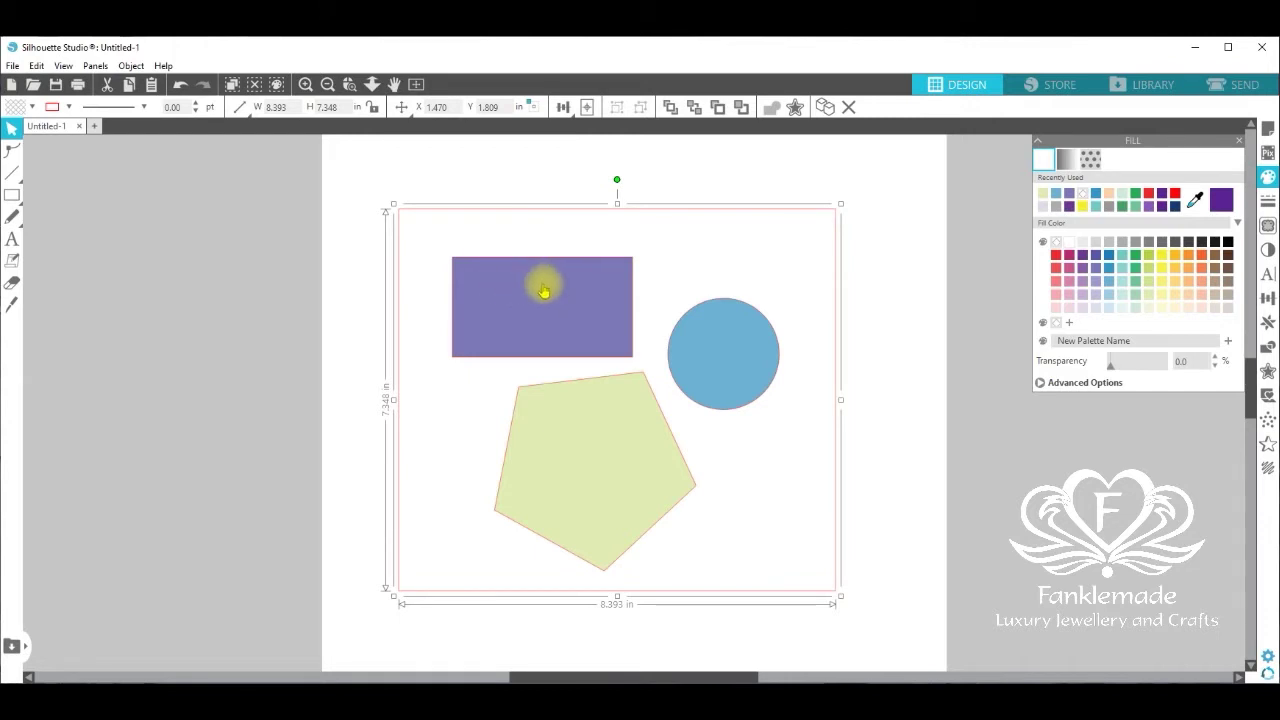
{"action": "left_click", "coordinate": [1160, 254]}
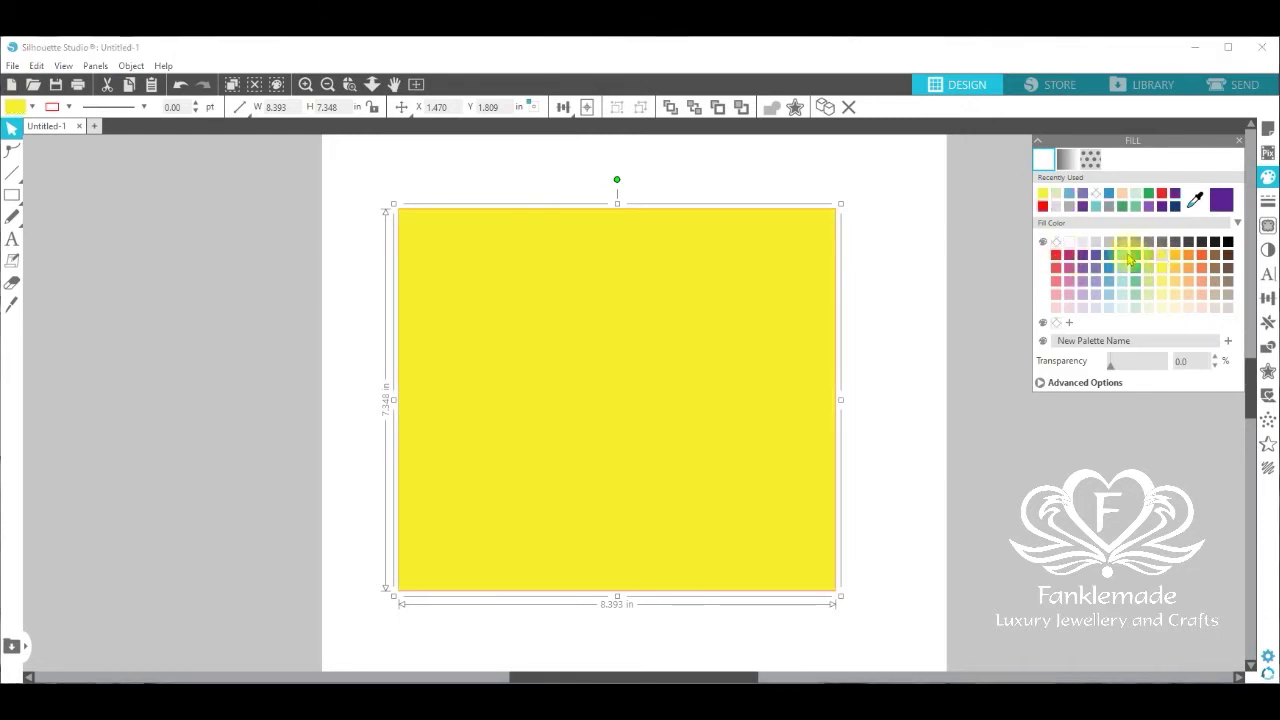
{"action": "right_click", "coordinate": [673, 329]}
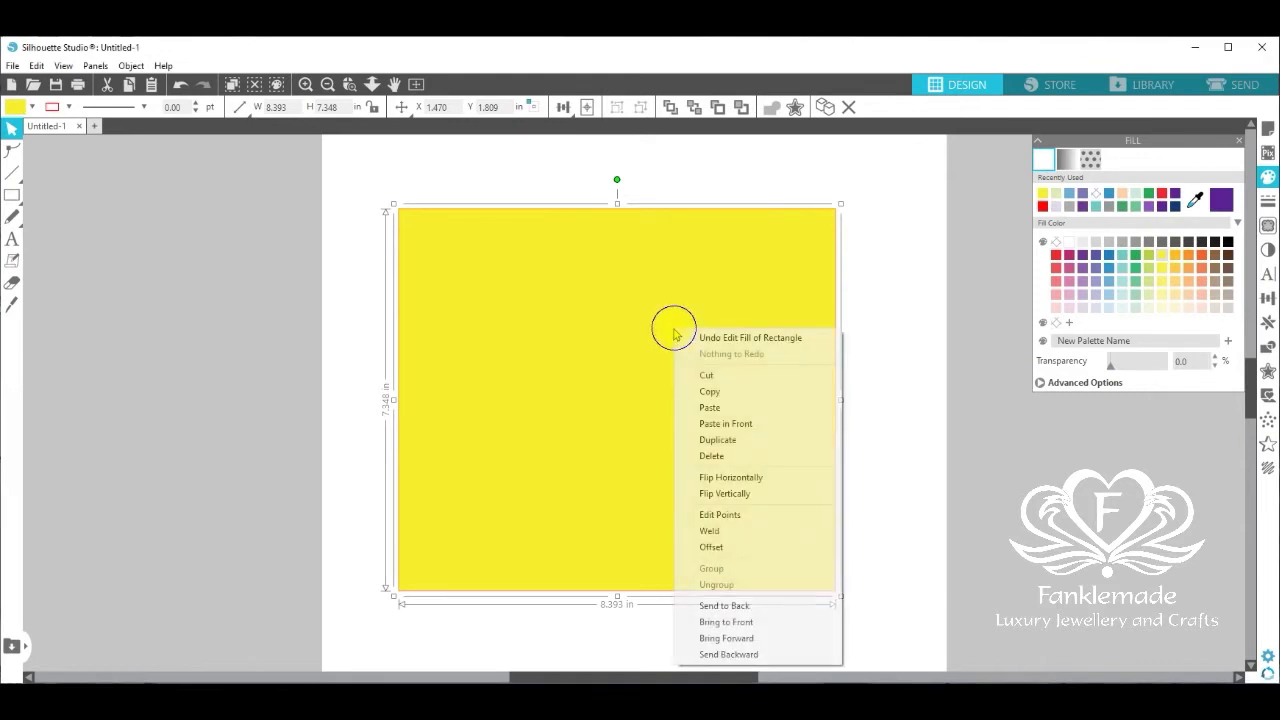
{"action": "left_click", "coordinate": [771, 606]}
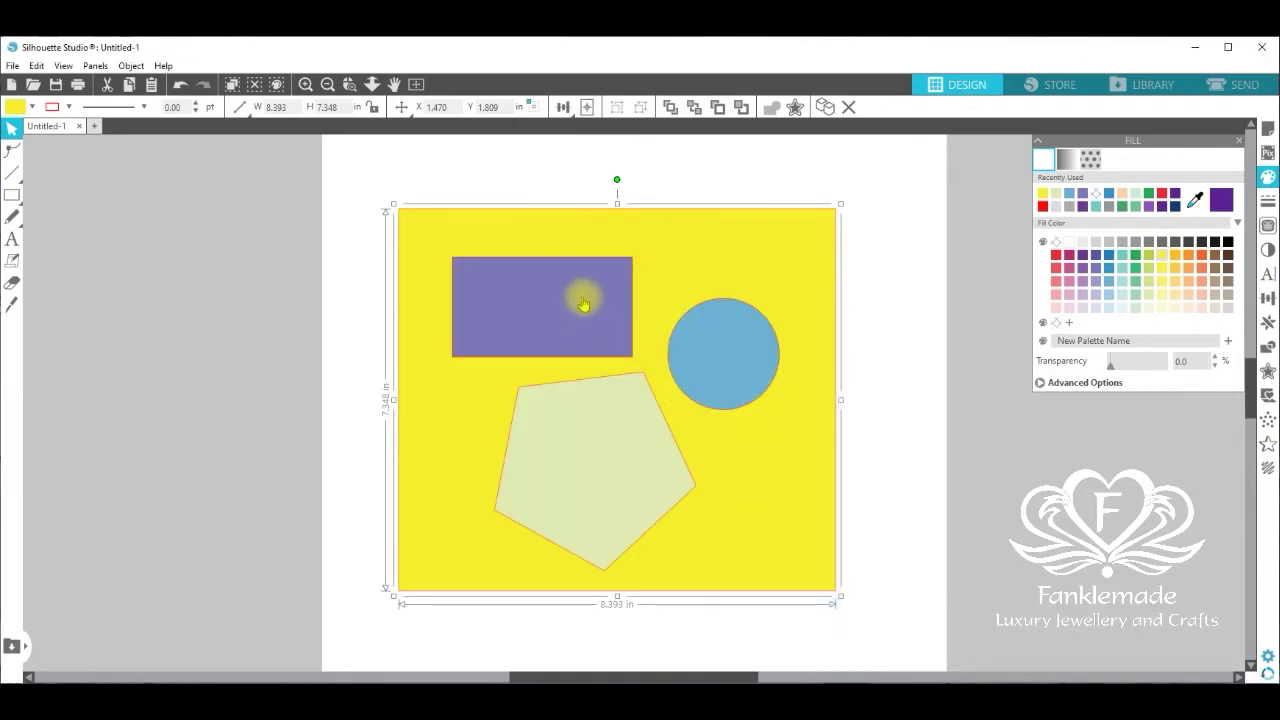
Select the purple rectangle, then the blue circle and the pentagon.
{"action": "left_click", "coordinate": [903, 357]}
{"action": "left_click", "coordinate": [575, 320]}
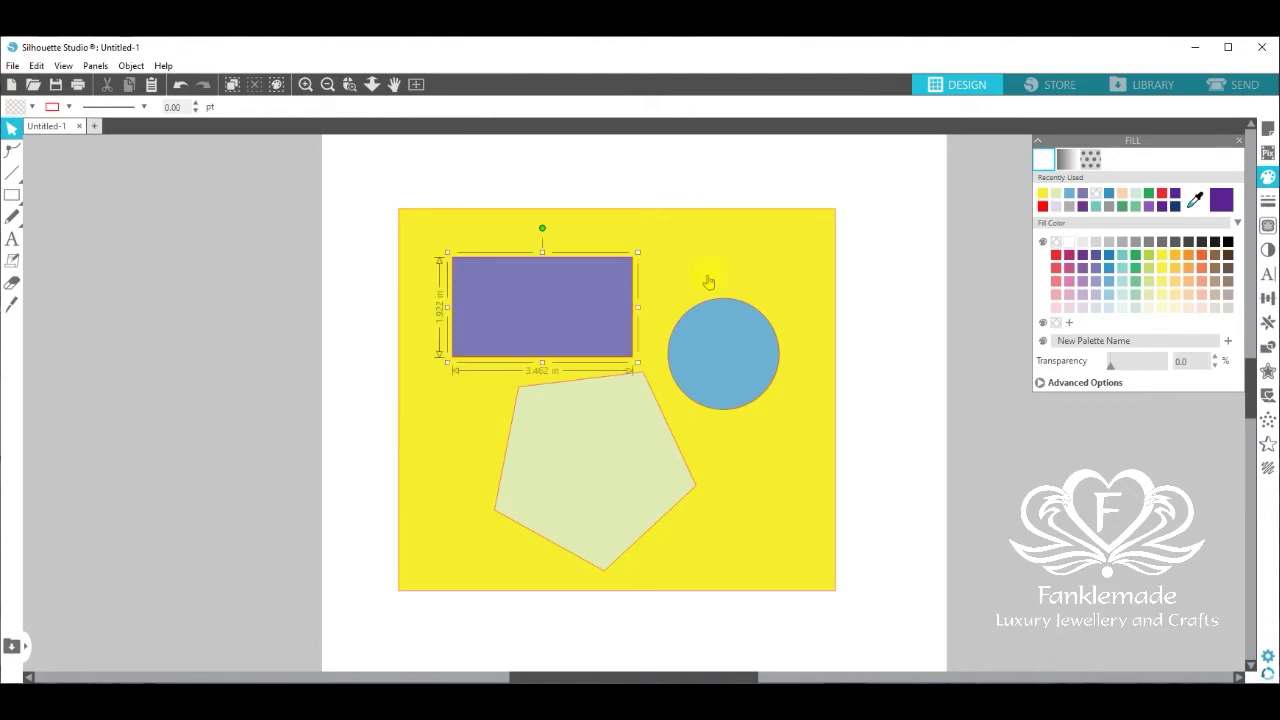
{"action": "left_click", "coordinate": [757, 251]}
{"action": "left_click", "coordinate": [752, 332]}
{"action": "left_click", "coordinate": [614, 466]}
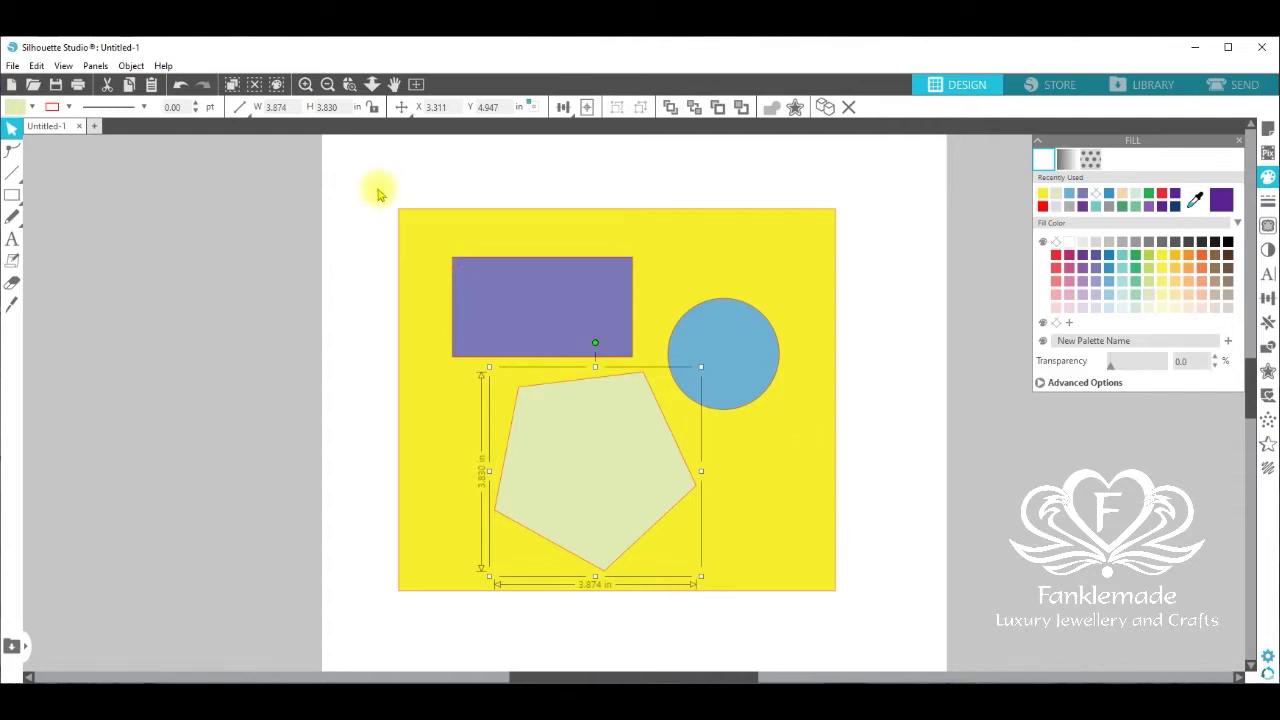
Combine the yellow rectangle and three shapes into one compound path, then nudge it into place.
{"action": "left_click_drag", "start_coordinate": [371, 183], "coordinate": [743, 509]}
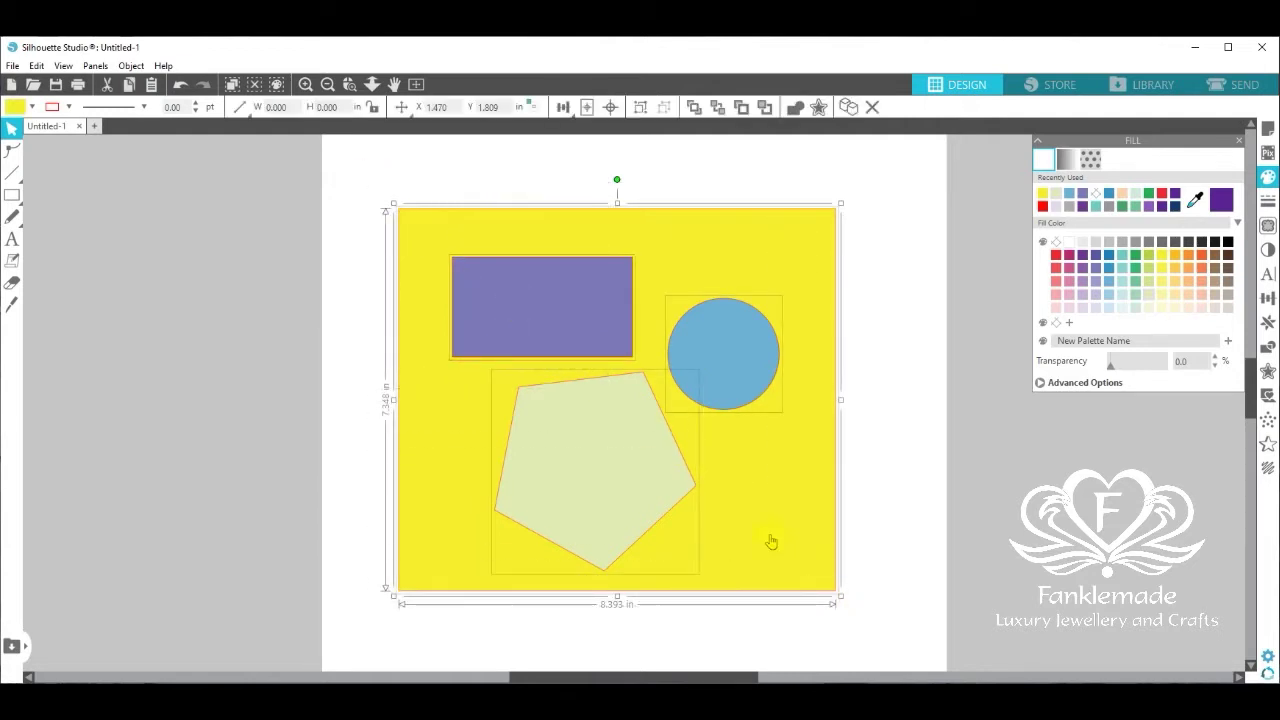
{"action": "right_click", "coordinate": [771, 540]}
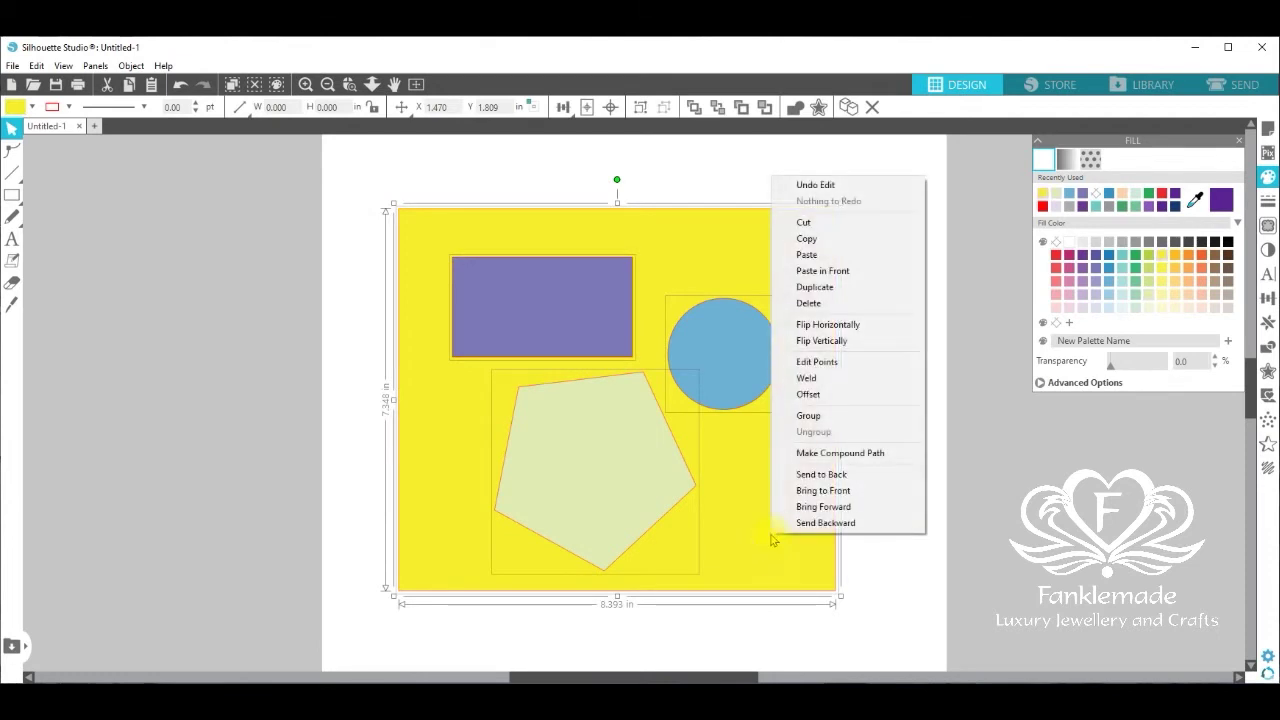
{"action": "left_click", "coordinate": [830, 455]}
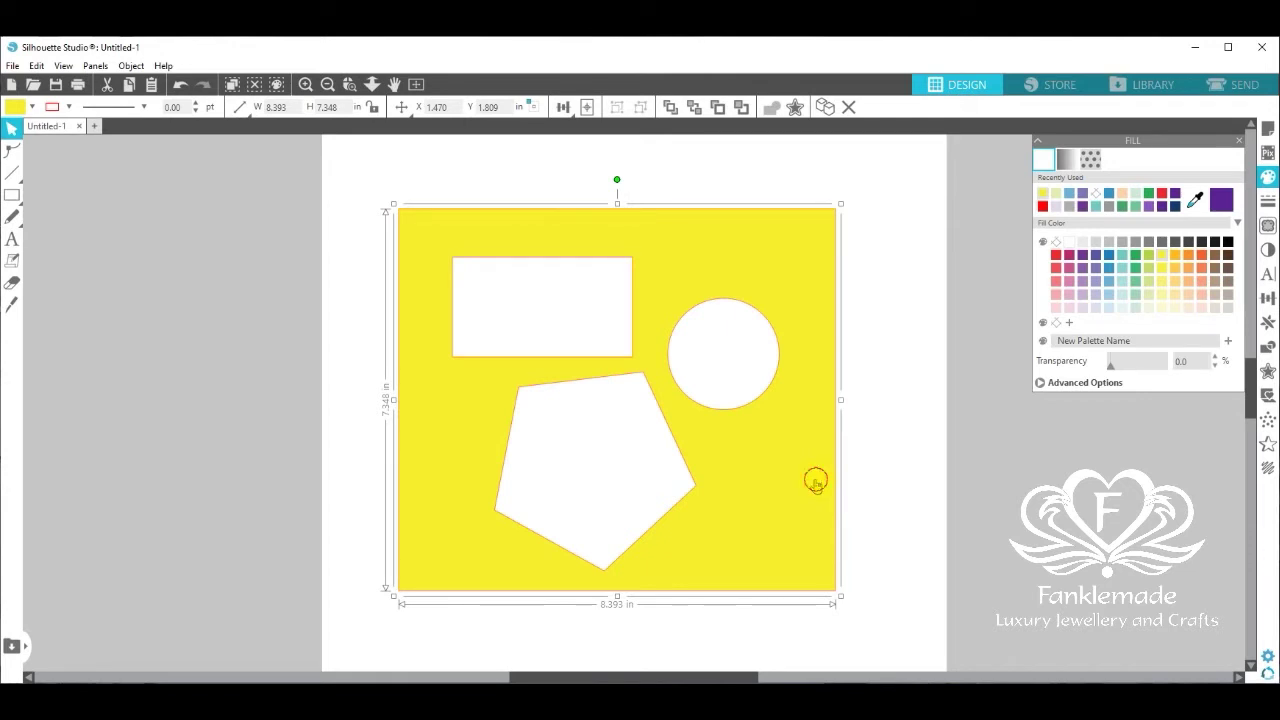
{"action": "mouse_move", "coordinate": [816, 481]}
{"action": "left_mouse_down"}
{"action": "mouse_move", "coordinate": [829, 451]}
{"action": "mouse_move", "coordinate": [834, 480]}
{"action": "mouse_move", "coordinate": [820, 429]}
{"action": "mouse_move", "coordinate": [839, 479]}
{"action": "left_mouse_up"}
{"action": "left_click", "coordinate": [668, 449]}
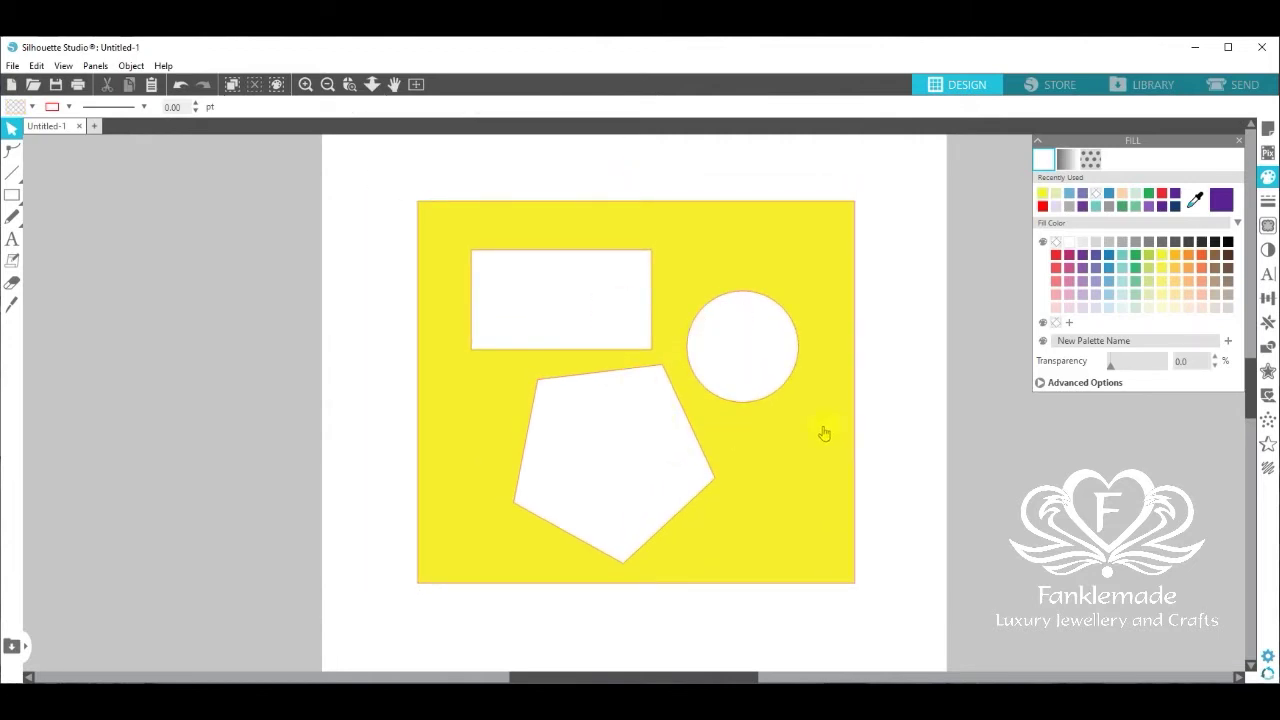
{"action": "left_click_drag", "start_coordinate": [823, 433], "coordinate": [818, 427]}
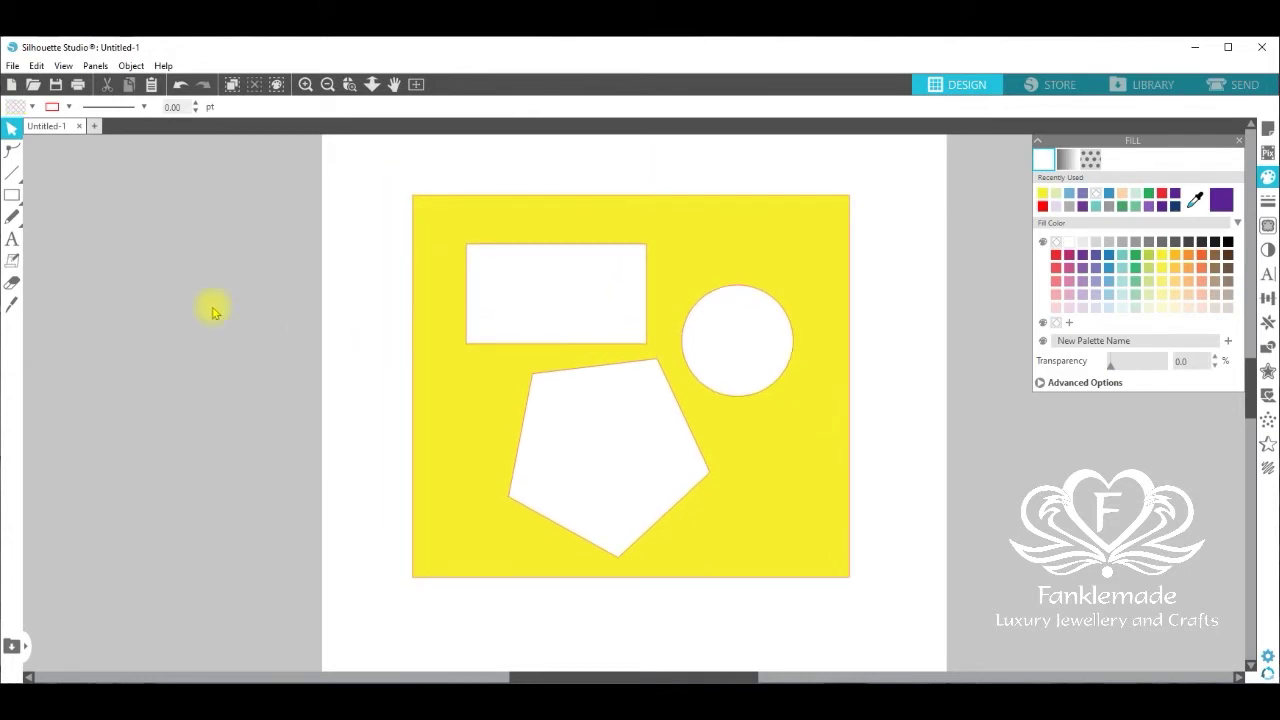
Draw a large purple circle, send it behind the stencil, then move it off the page left.
{"action": "left_click", "coordinate": [12, 196]}
{"action": "left_click", "coordinate": [76, 200]}
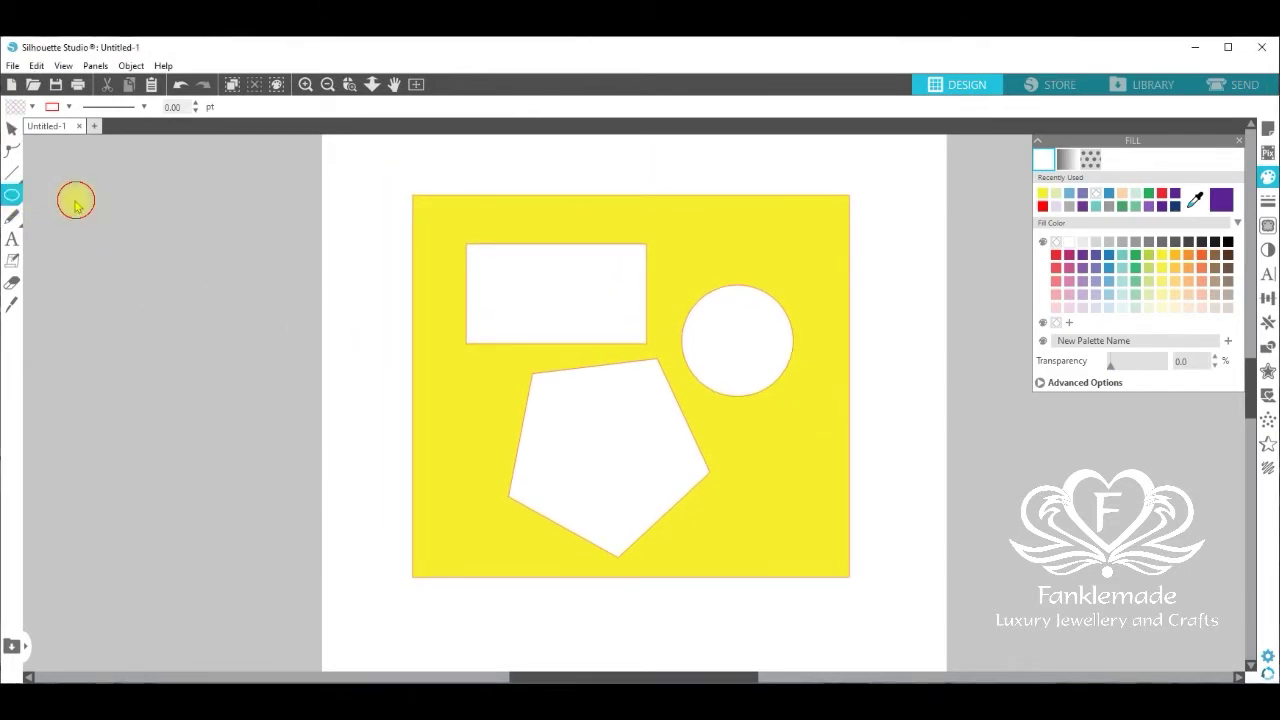
{"action": "left_click_drag", "start_coordinate": [367, 254], "coordinate": [605, 495]}
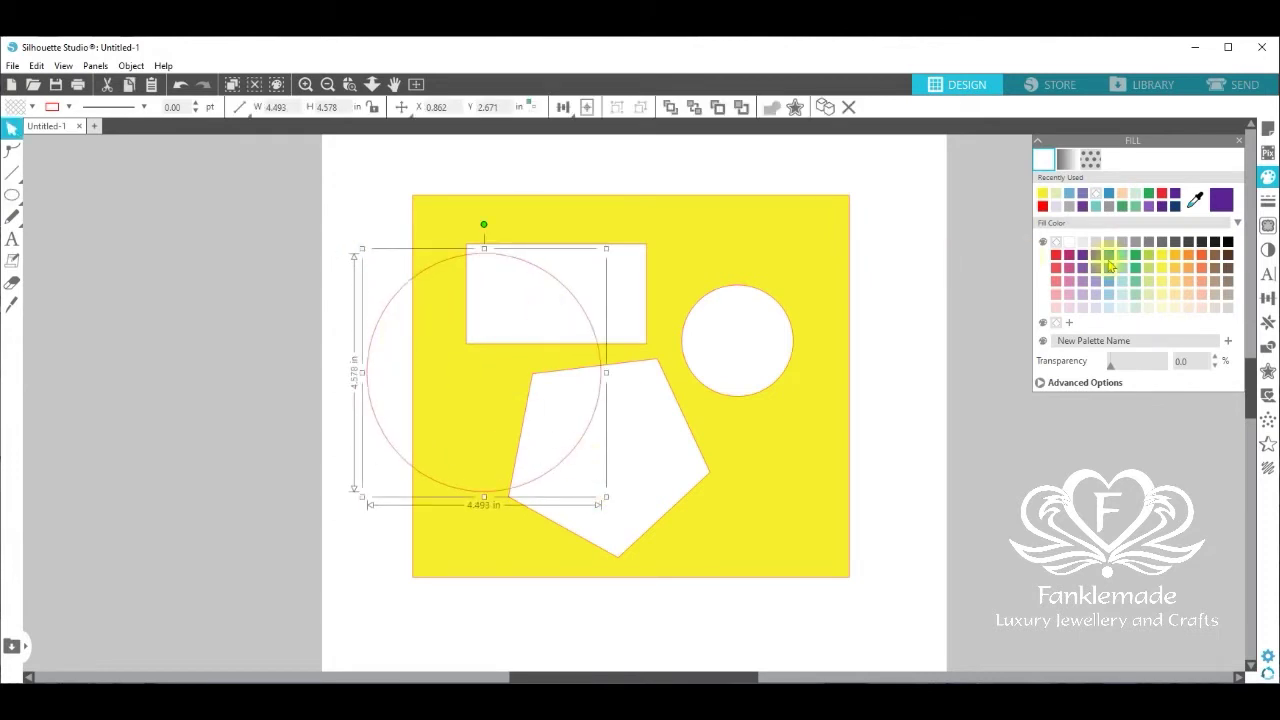
{"action": "left_click", "coordinate": [1096, 255]}
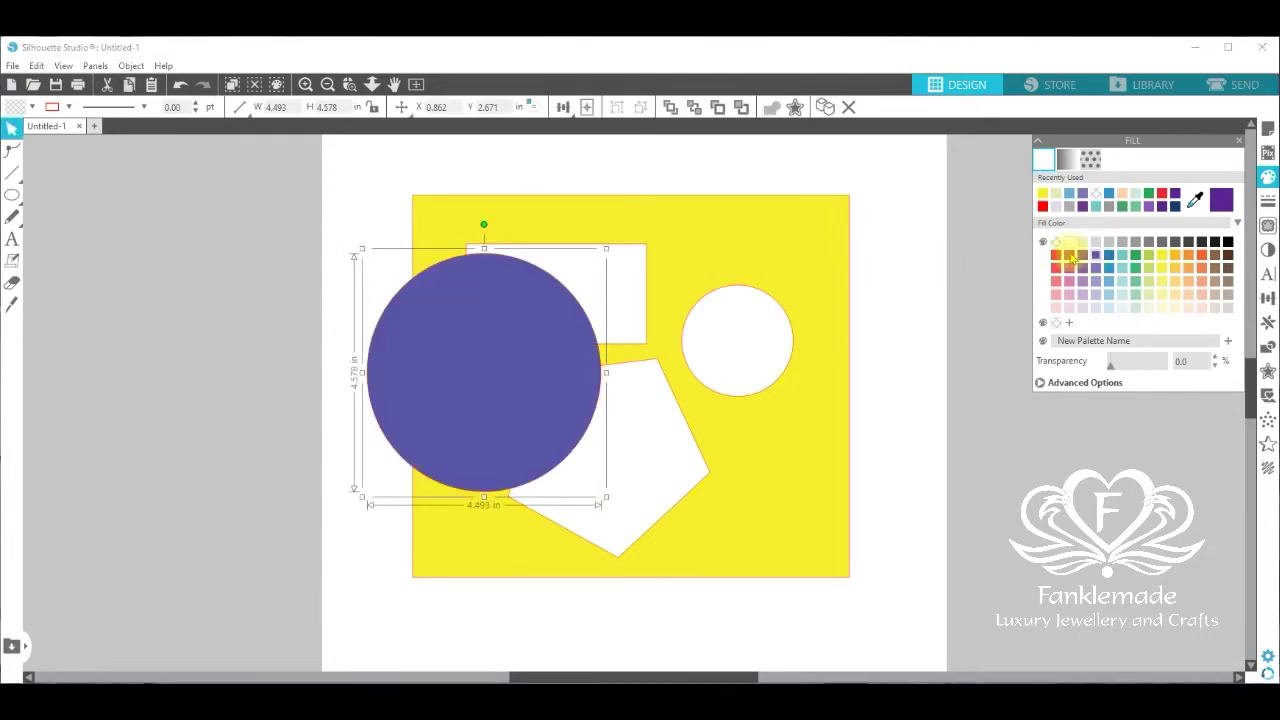
{"action": "right_click", "coordinate": [519, 323]}
{"action": "left_click", "coordinate": [636, 605]}
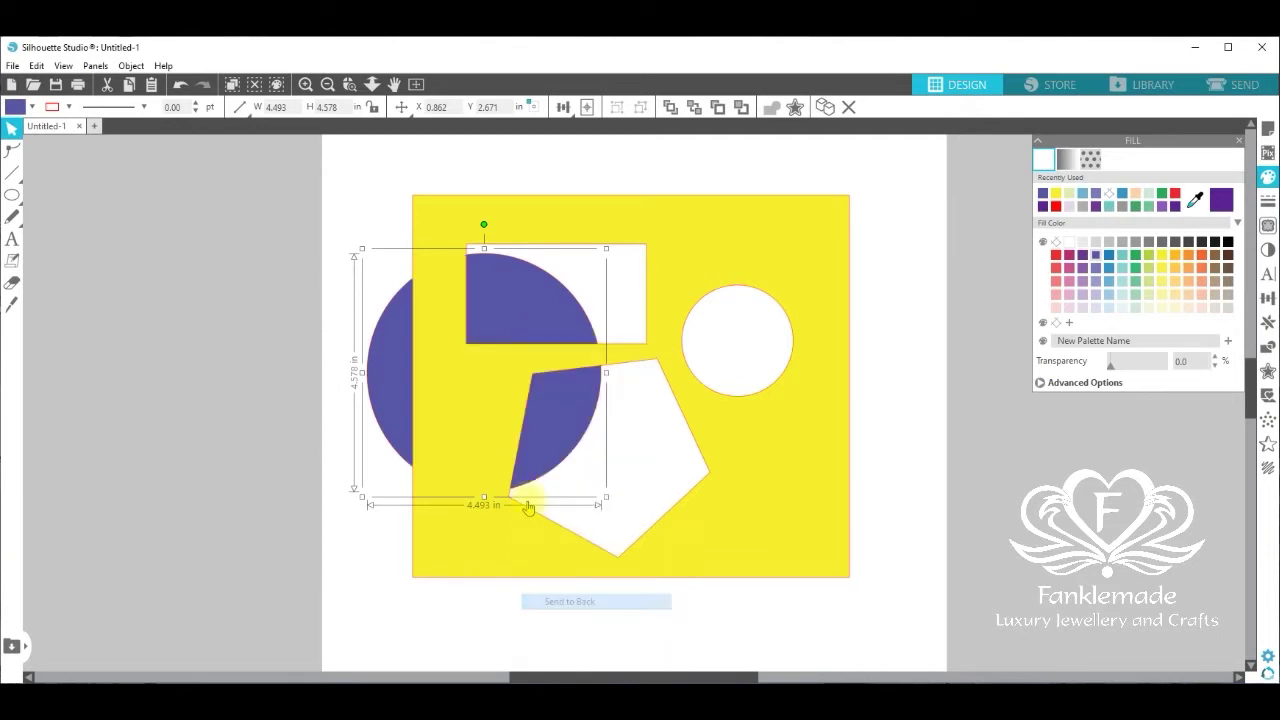
{"action": "left_click_drag", "start_coordinate": [394, 360], "coordinate": [527, 270]}
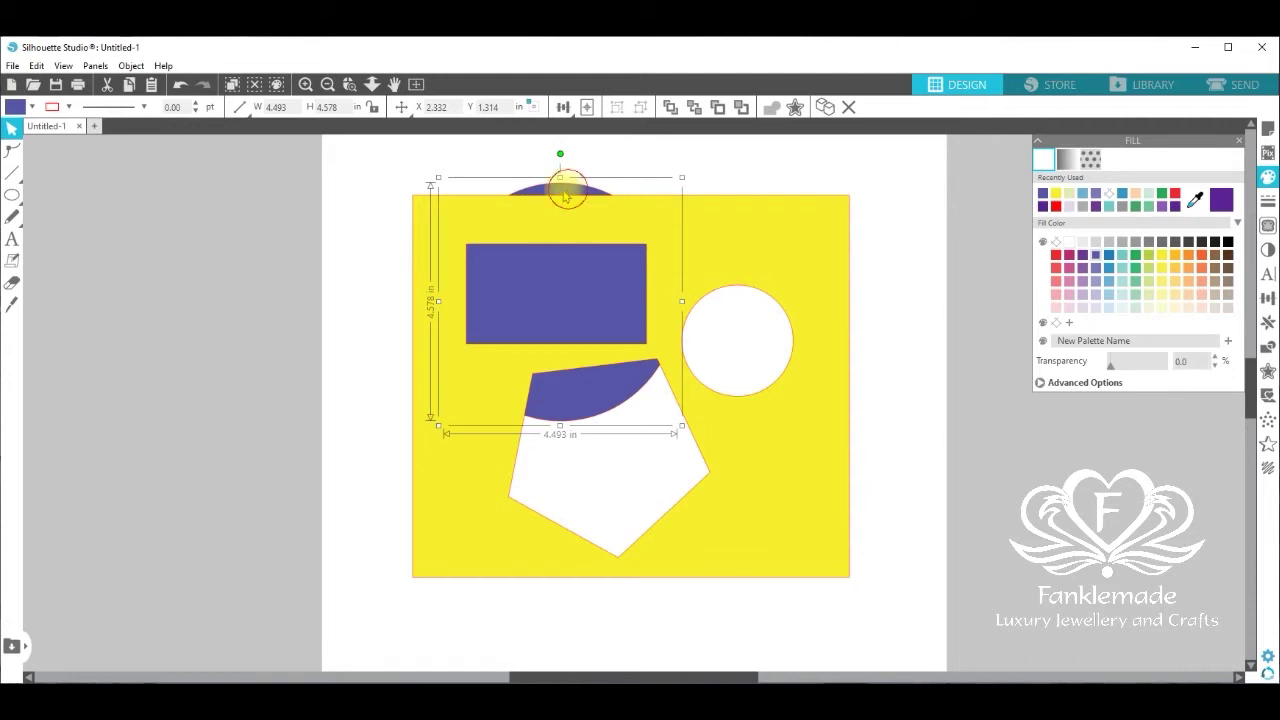
{"action": "left_click_drag", "start_coordinate": [567, 196], "coordinate": [208, 181]}
Move the purple circle up-left and the yellow stencil to the lower left, off the page.
{"action": "left_click", "coordinate": [746, 236]}
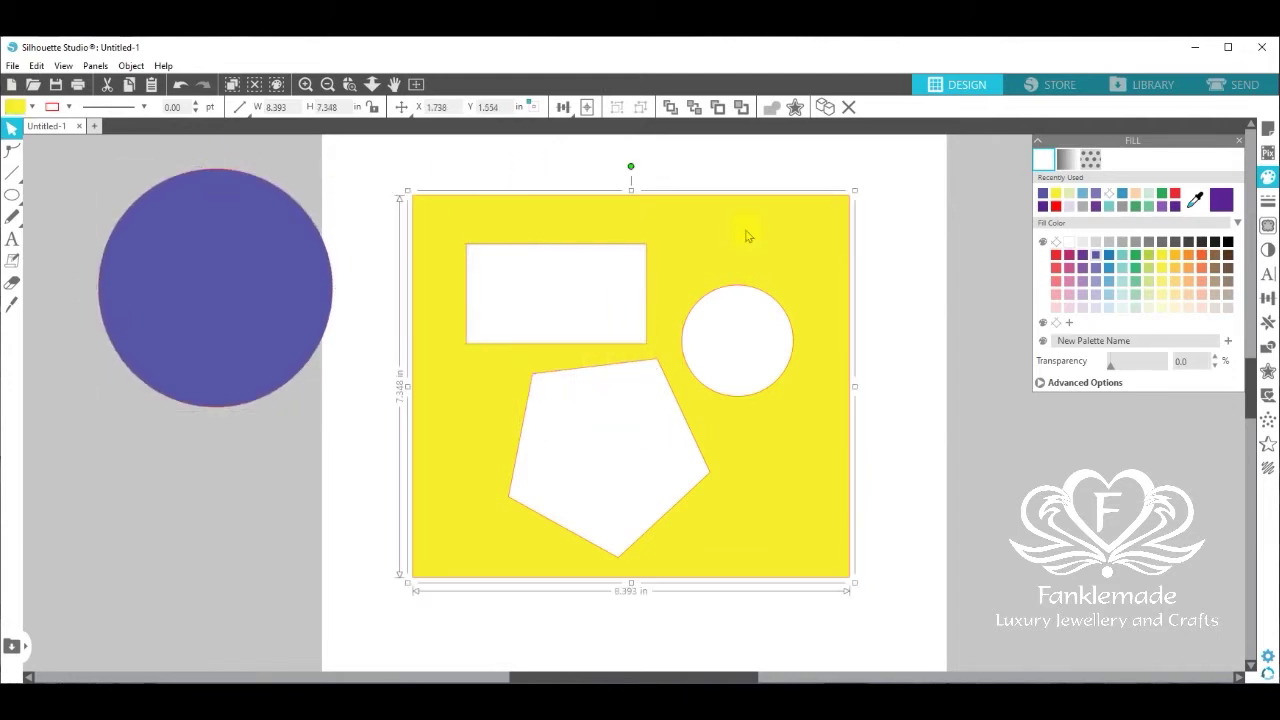
{"action": "left_click", "coordinate": [215, 287]}
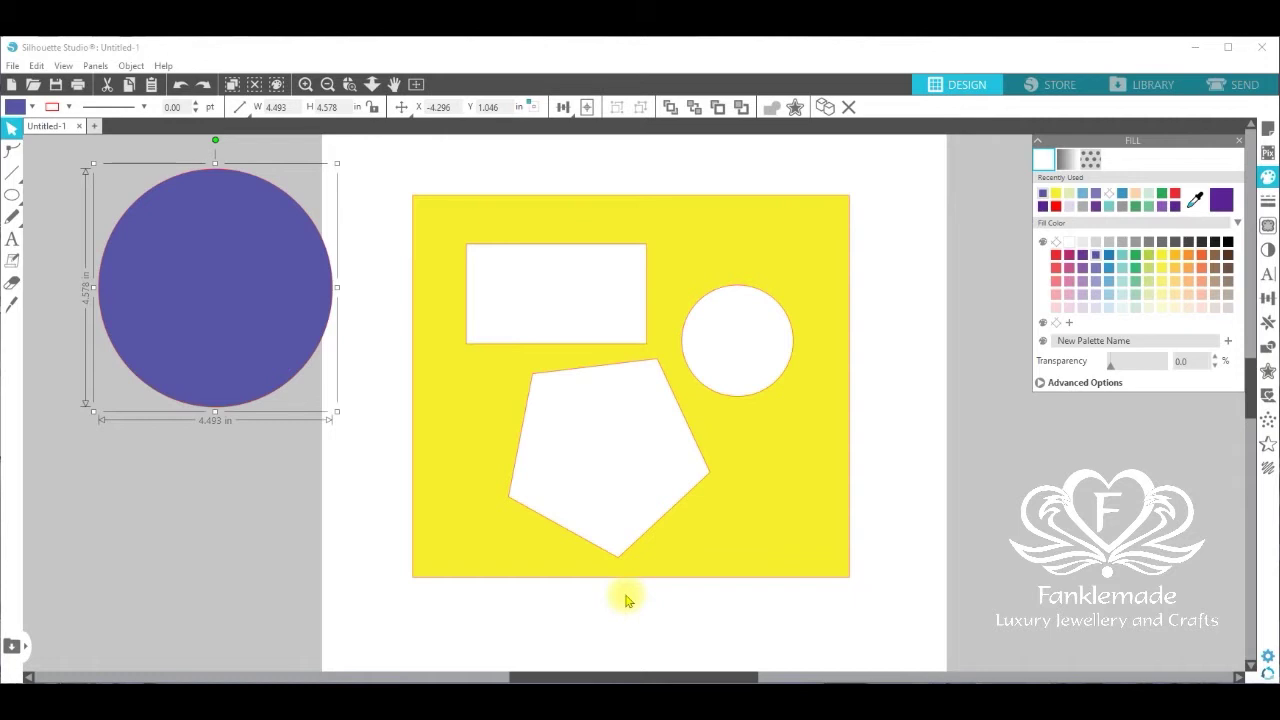
{"action": "left_click_drag", "start_coordinate": [277, 323], "coordinate": [240, 296]}
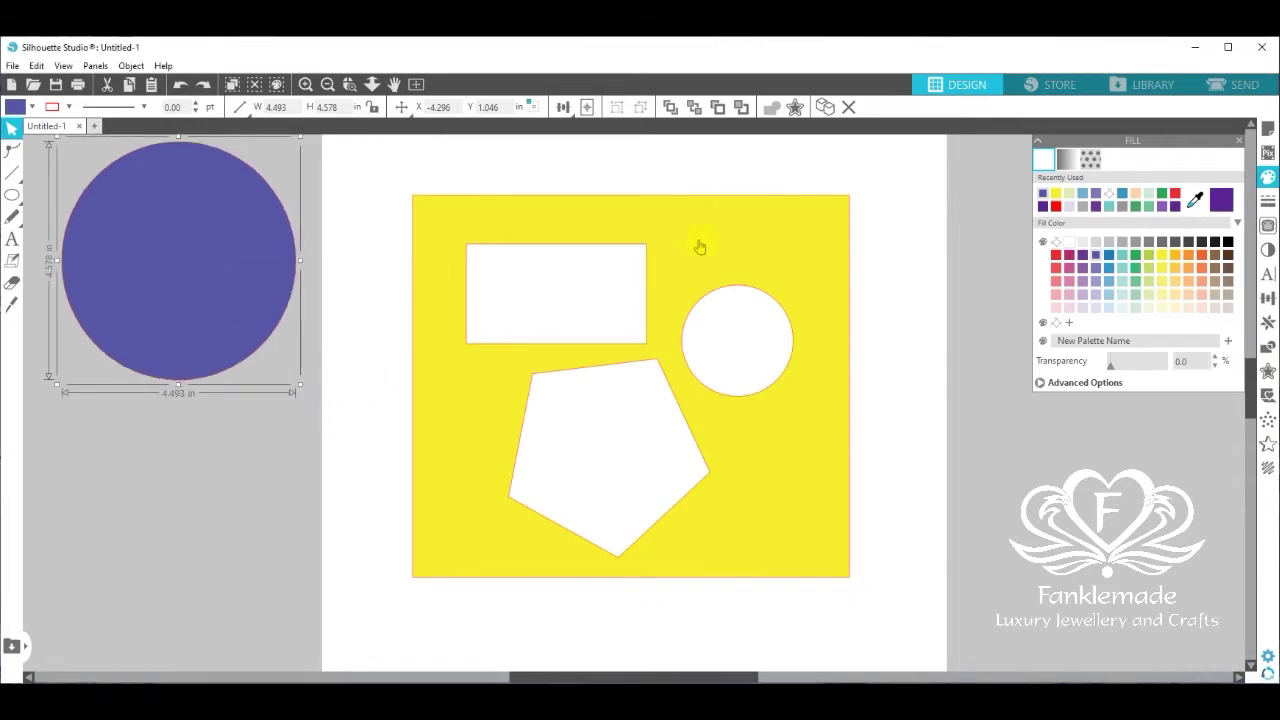
{"action": "left_click_drag", "start_coordinate": [727, 226], "coordinate": [191, 421]}
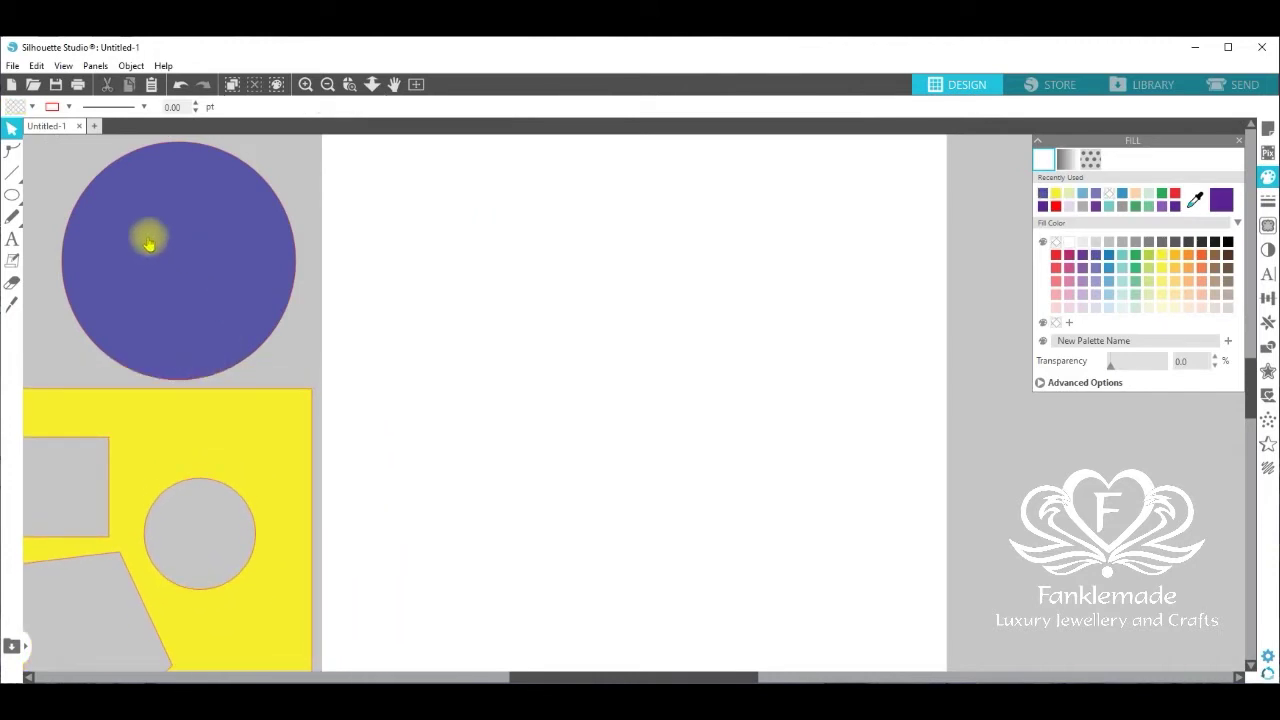
{"action": "mouse_move", "coordinate": [12, 218]}
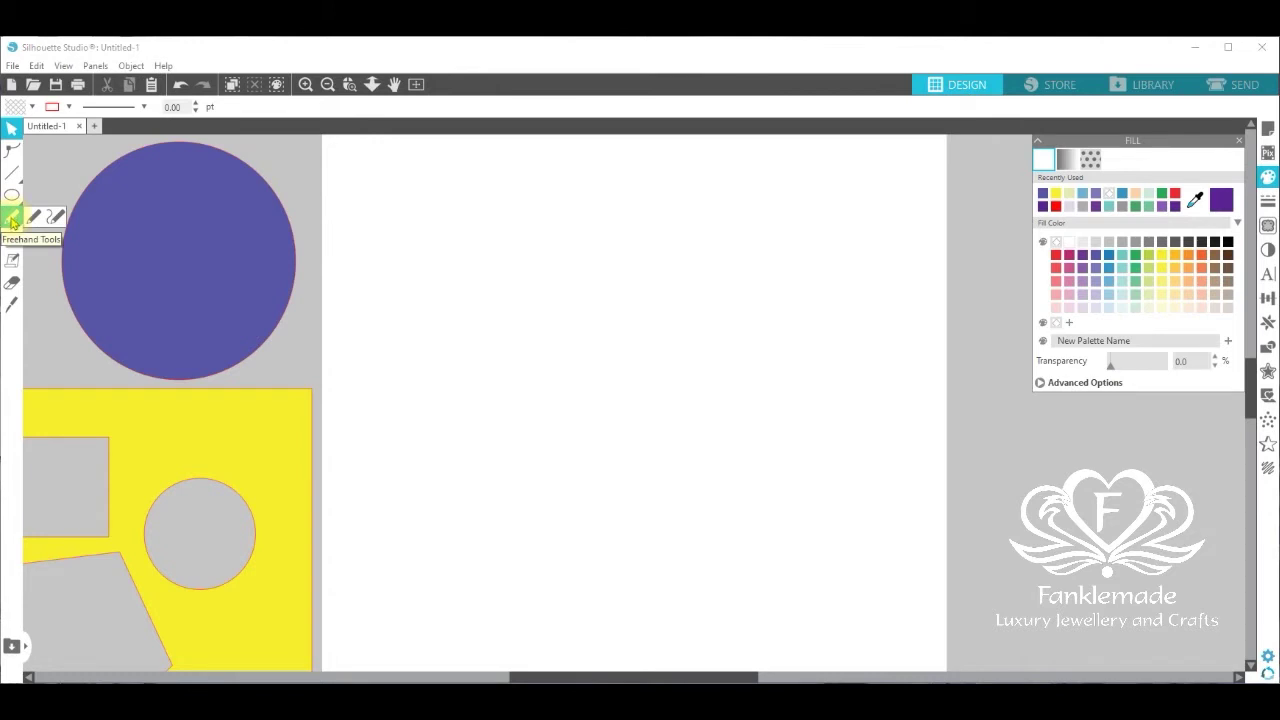
{"action": "left_click", "coordinate": [12, 219]}
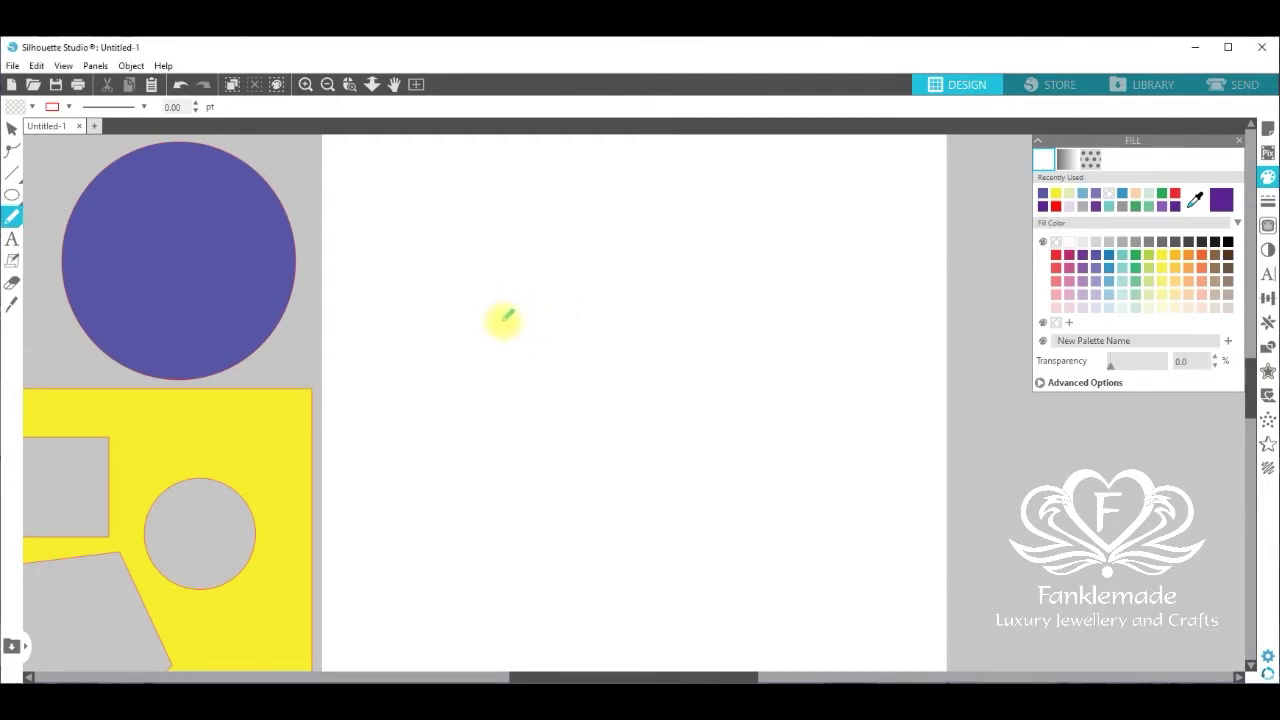
Draw a 5.567 × 4.140 in freehand blob, fill it red and centre it on the page.
{"action": "mouse_move", "coordinate": [502, 319]}
{"action": "left_mouse_down"}
{"action": "mouse_move", "coordinate": [565, 262]}
{"action": "mouse_move", "coordinate": [612, 256]}
{"action": "mouse_move", "coordinate": [725, 327]}
{"action": "mouse_move", "coordinate": [751, 384]}
{"action": "mouse_move", "coordinate": [704, 469]}
{"action": "mouse_move", "coordinate": [572, 447]}
{"action": "mouse_move", "coordinate": [535, 454]}
{"action": "mouse_move", "coordinate": [477, 442]}
{"action": "mouse_move", "coordinate": [466, 404]}
{"action": "mouse_move", "coordinate": [501, 324]}
{"action": "left_mouse_up"}
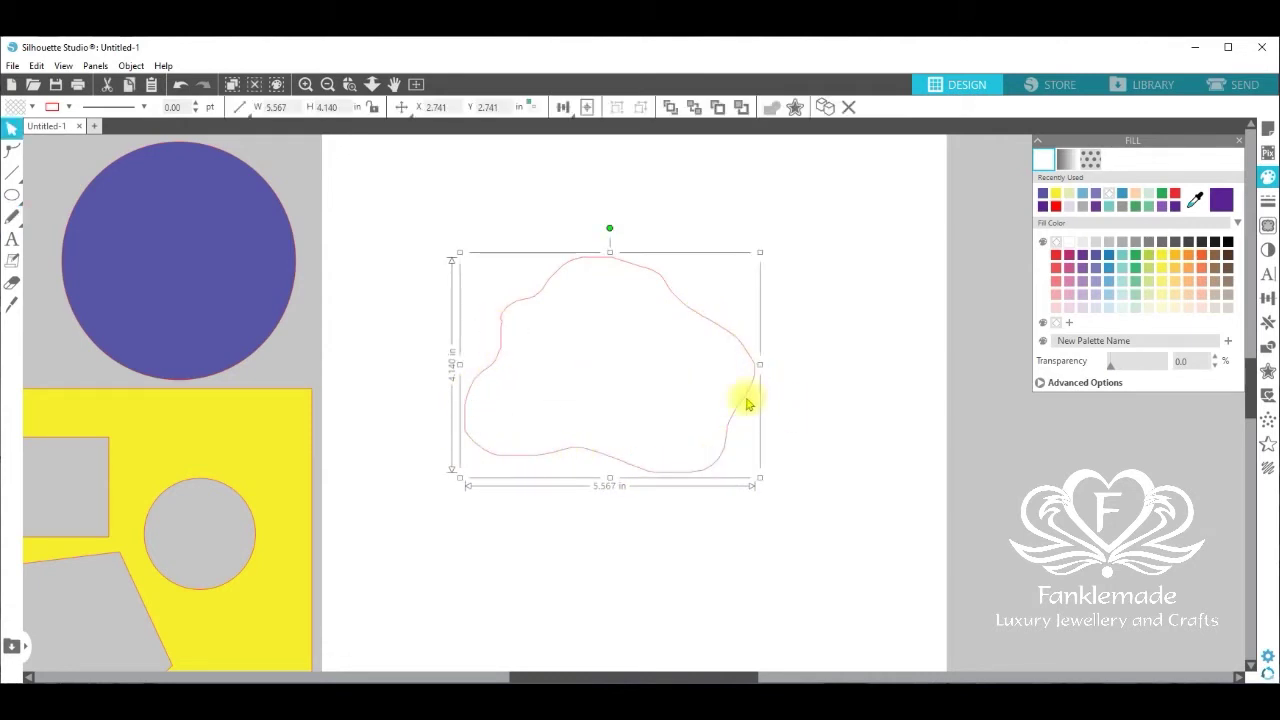
{"action": "left_click_drag", "start_coordinate": [744, 395], "coordinate": [736, 378]}
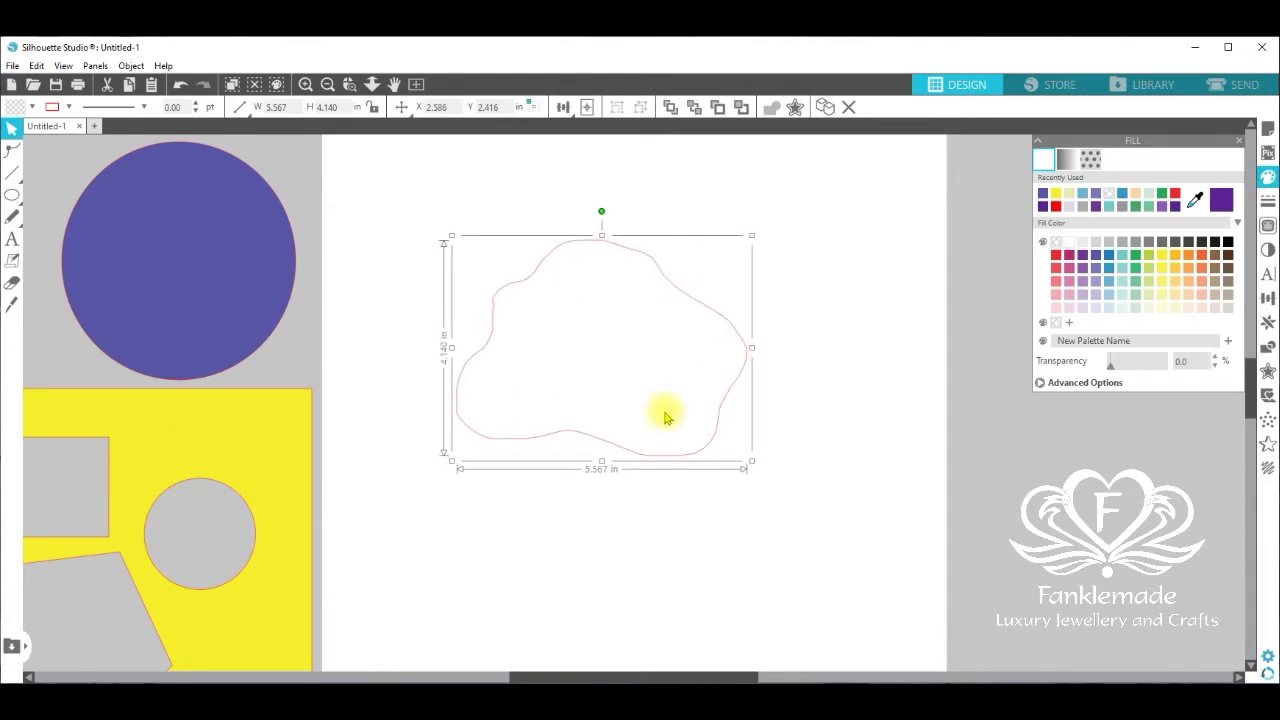
{"action": "left_click", "coordinate": [1055, 256]}
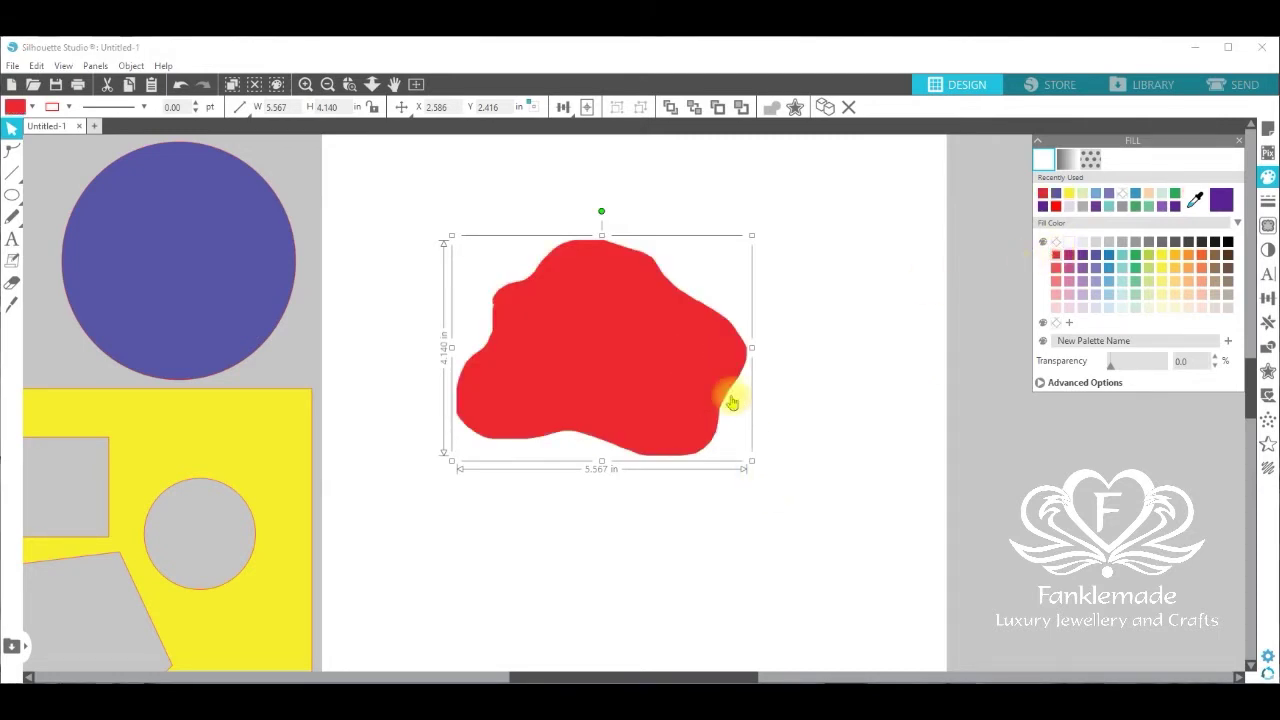
{"action": "left_click_drag", "start_coordinate": [731, 400], "coordinate": [760, 395]}
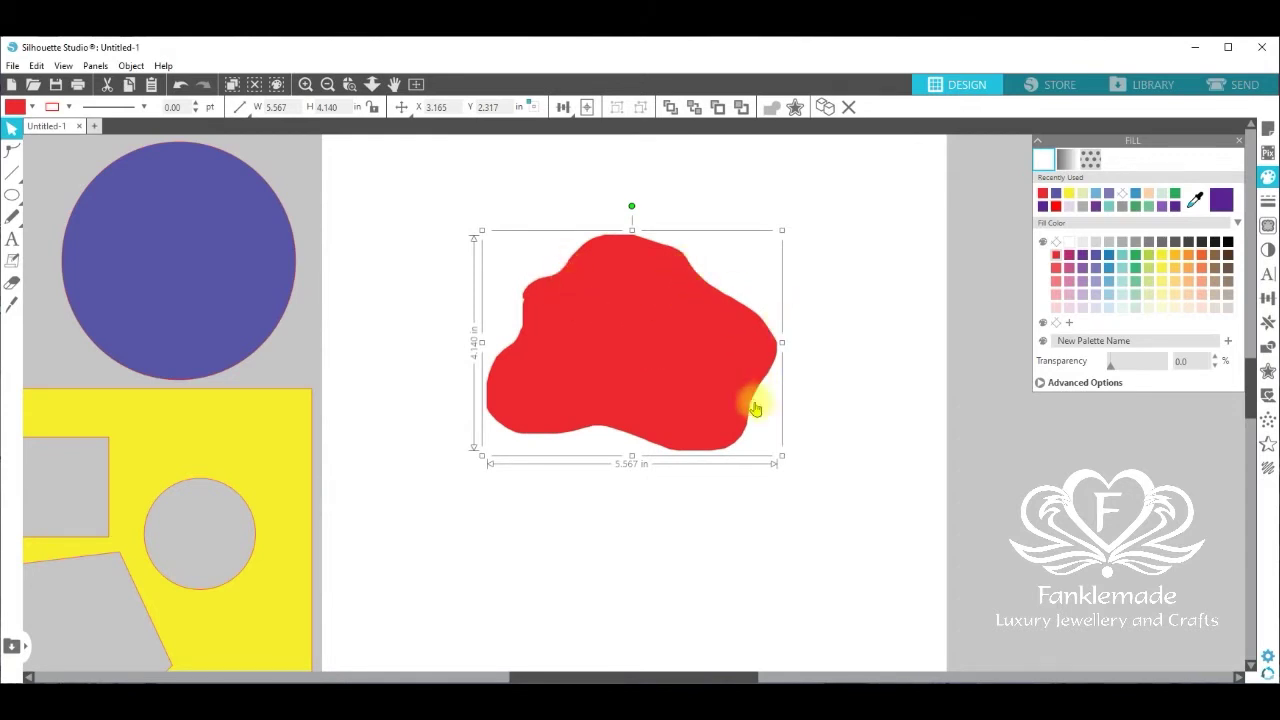
{"action": "left_click", "coordinate": [820, 437]}
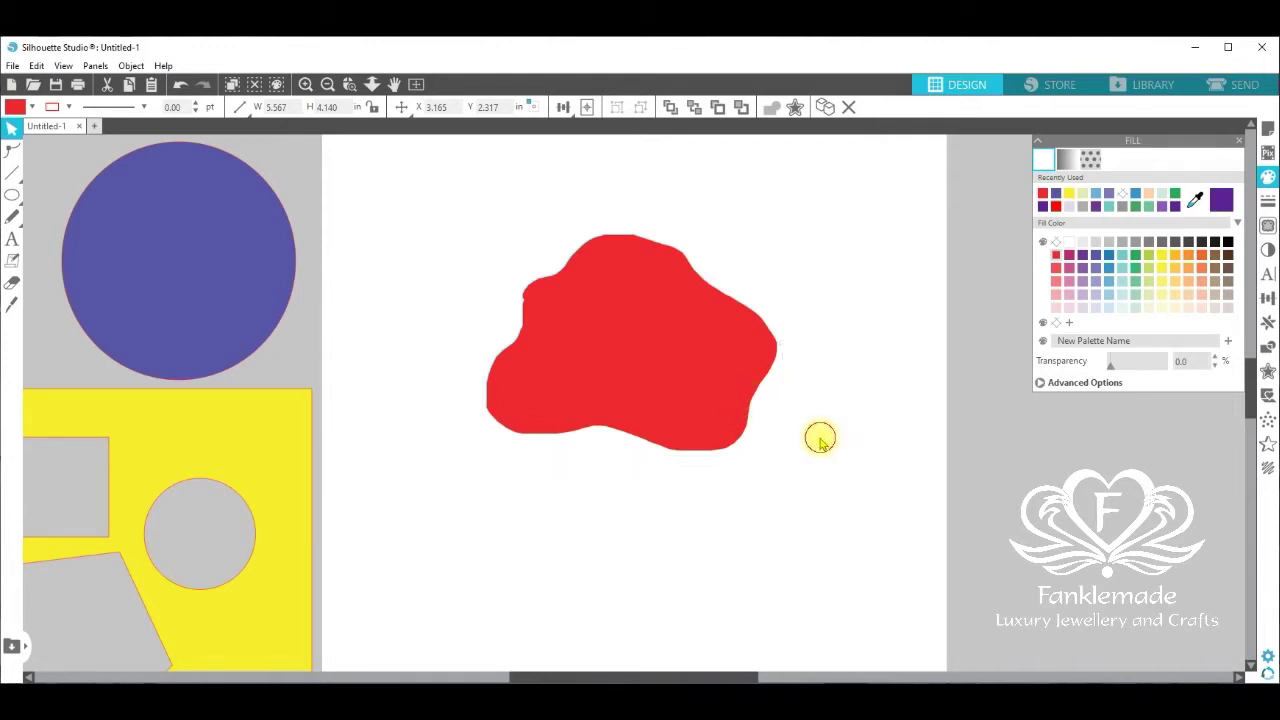
{"action": "left_click", "coordinate": [737, 449]}
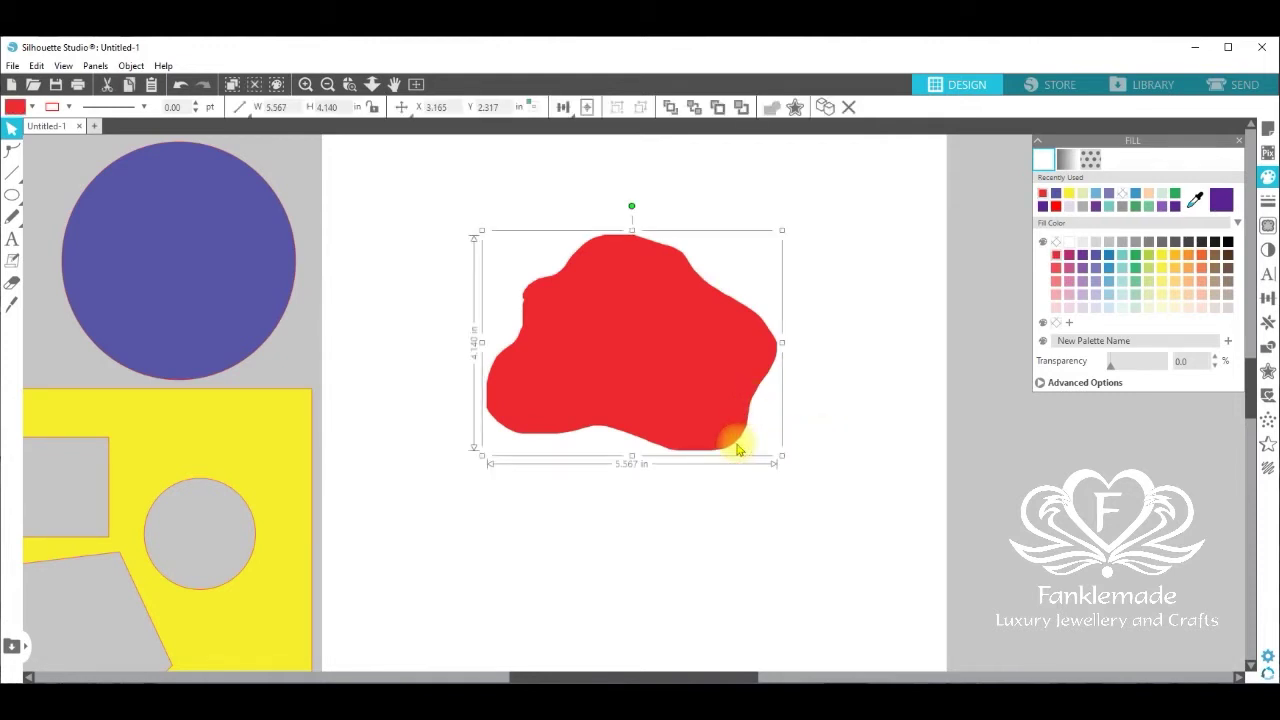
{"action": "left_click_drag", "start_coordinate": [737, 449], "coordinate": [732, 456]}
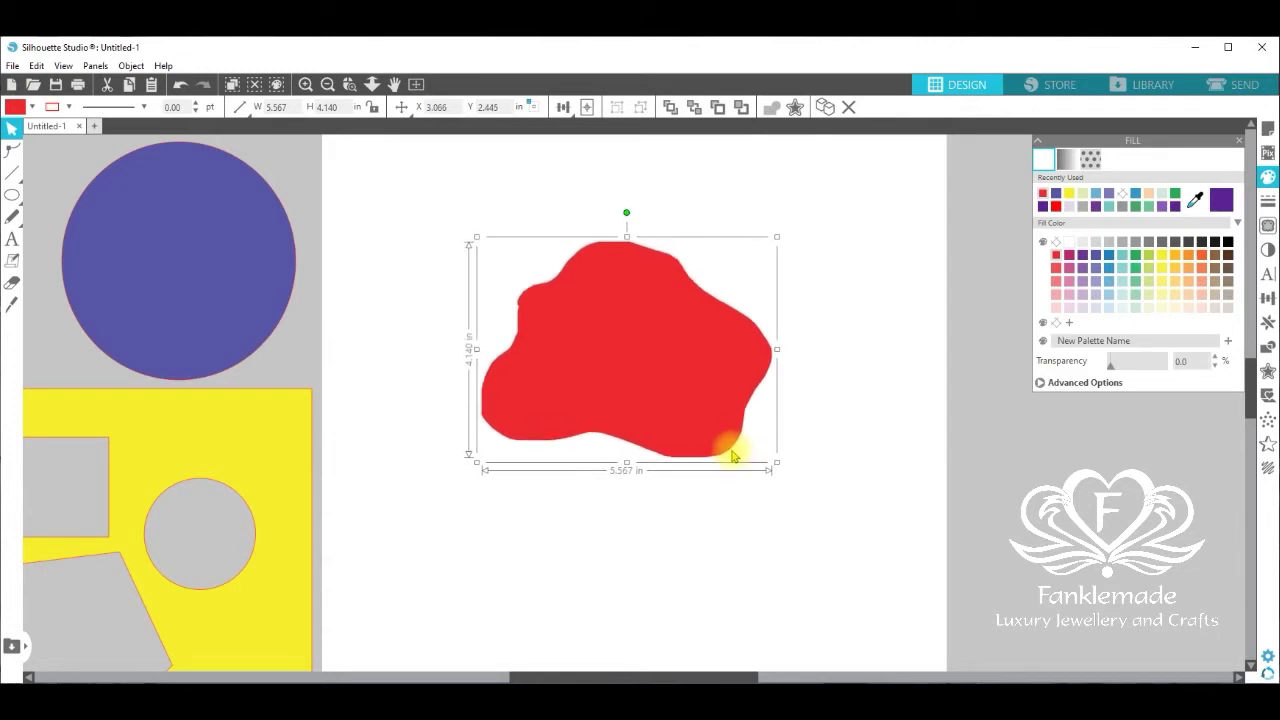
Set the Knife tool to the Freehand cut style with Auto Apply turned off.
{"action": "left_click", "coordinate": [9, 310]}
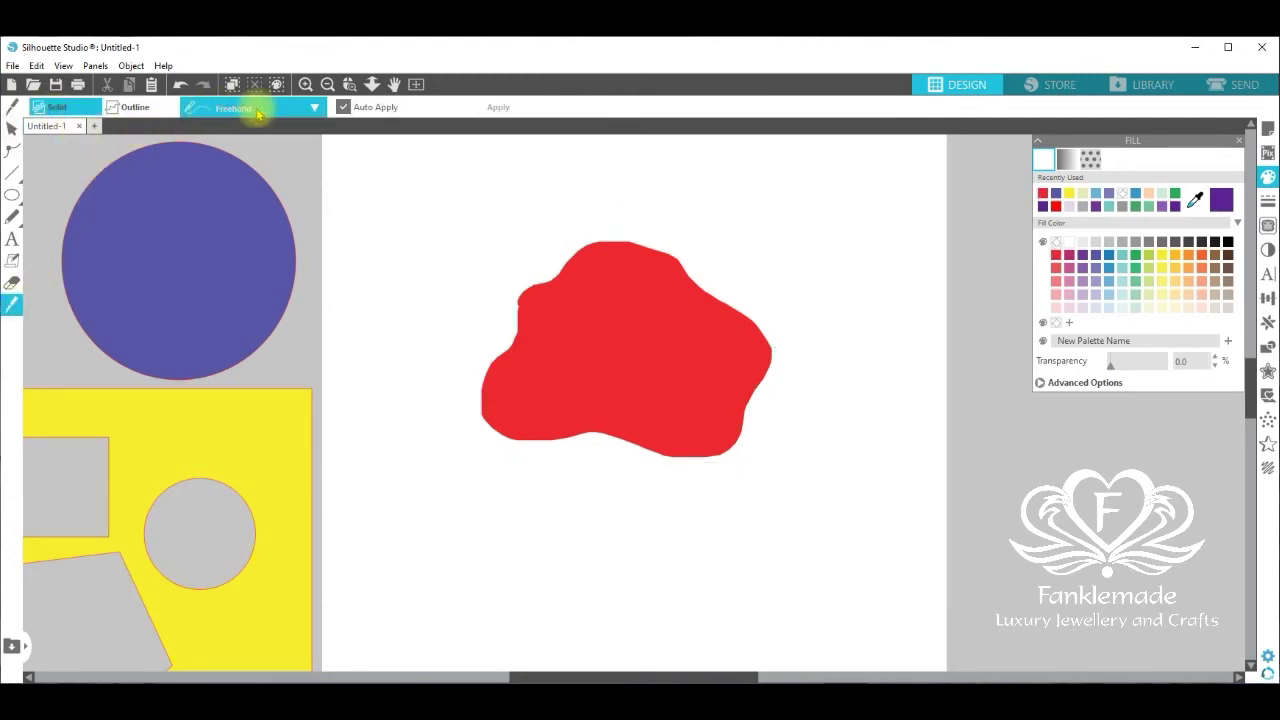
{"action": "left_click", "coordinate": [312, 108]}
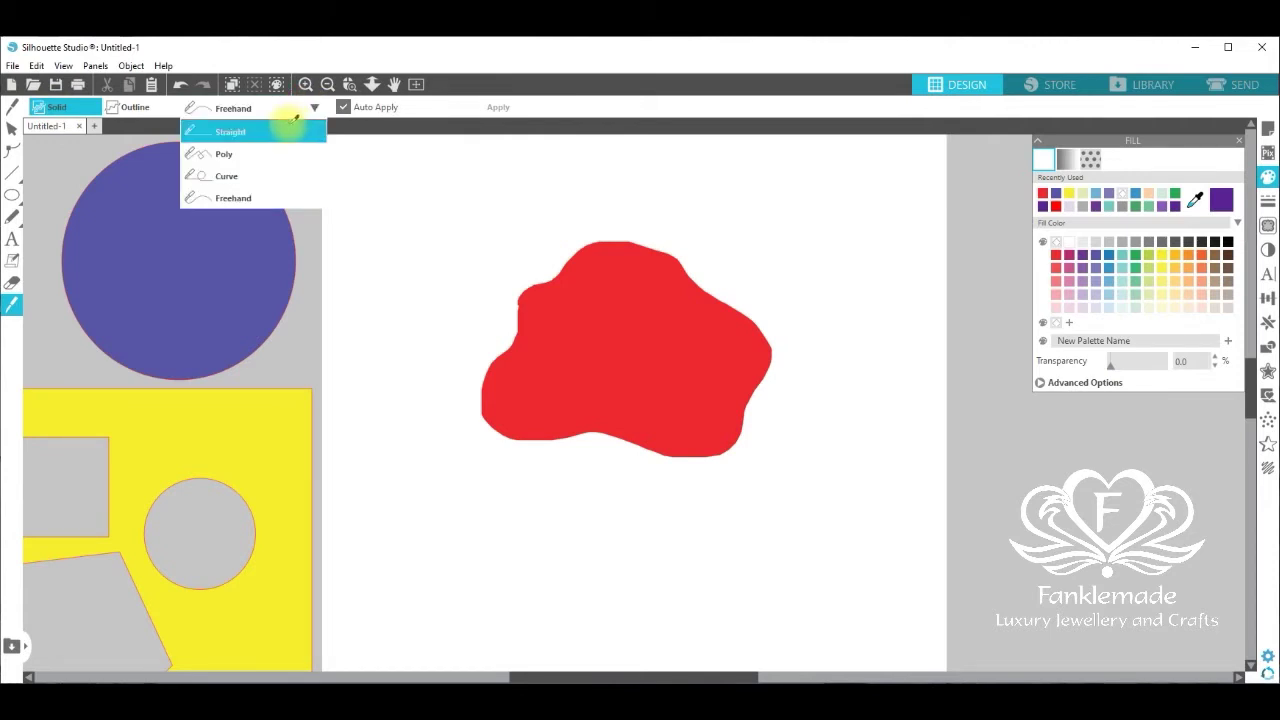
{"action": "left_click", "coordinate": [272, 199]}
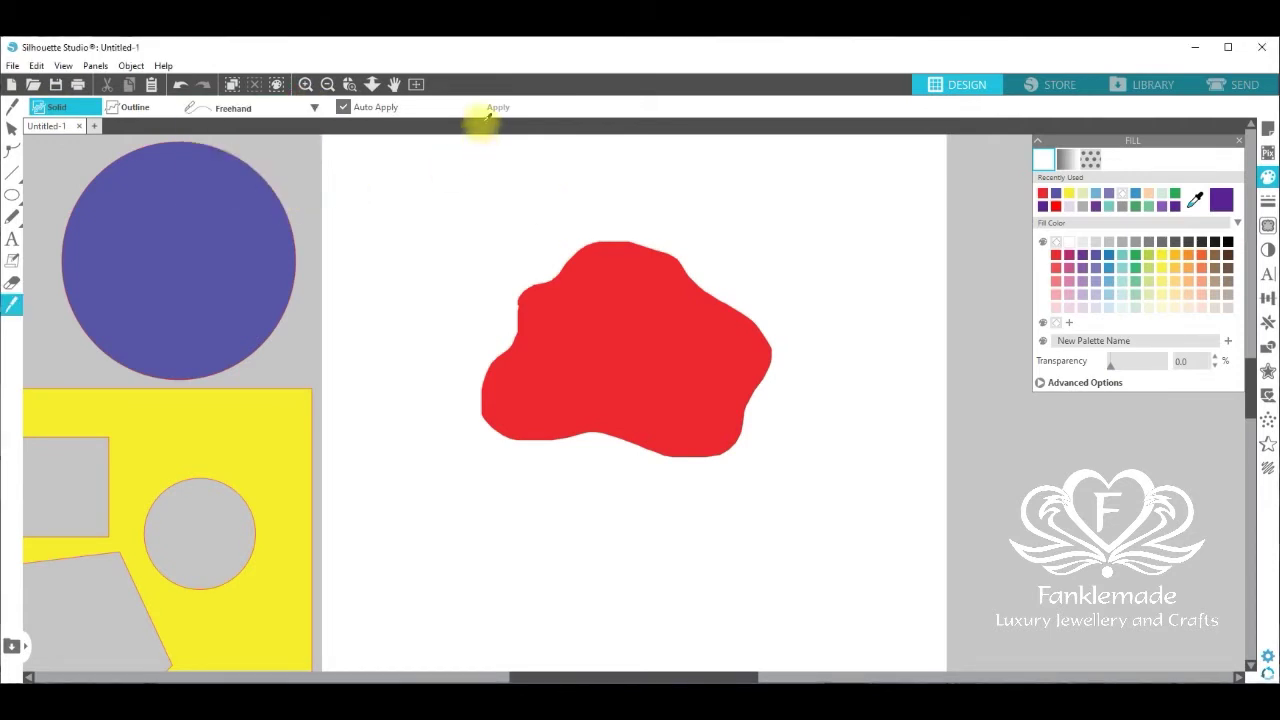
{"action": "left_click", "coordinate": [343, 108]}
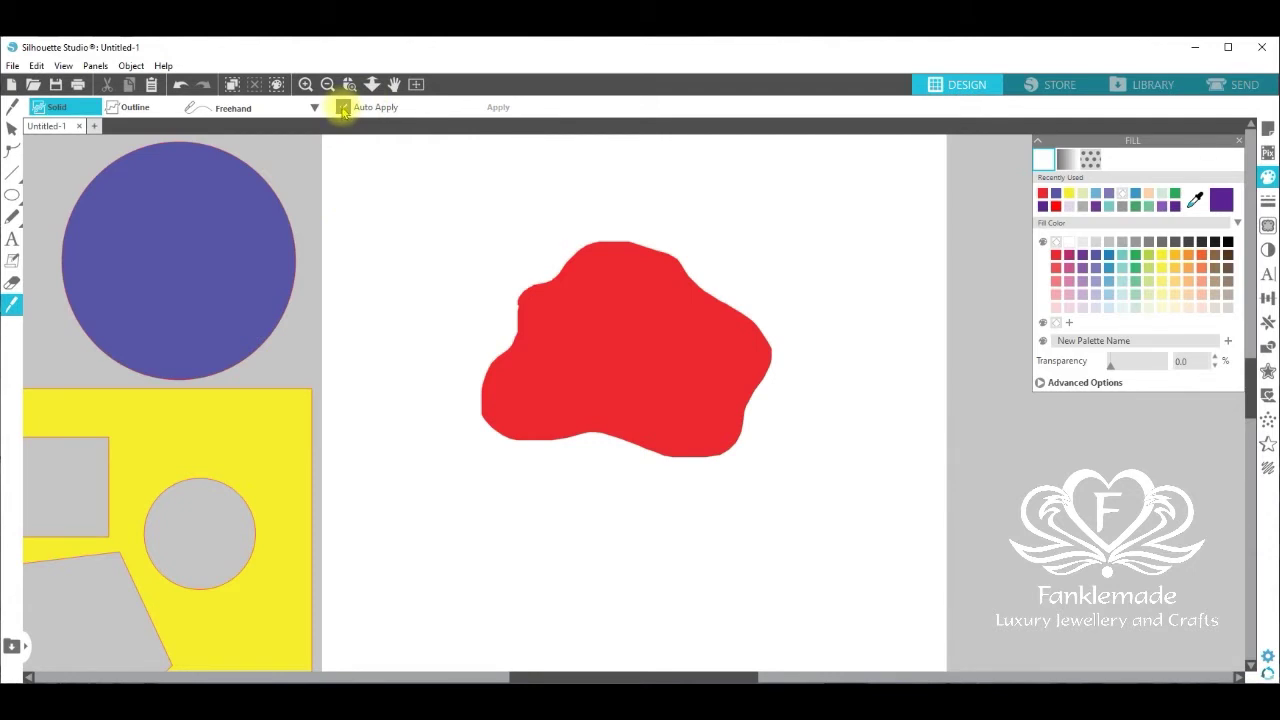
{"action": "left_click", "coordinate": [343, 108]}
{"action": "key", "text": "Escape"}
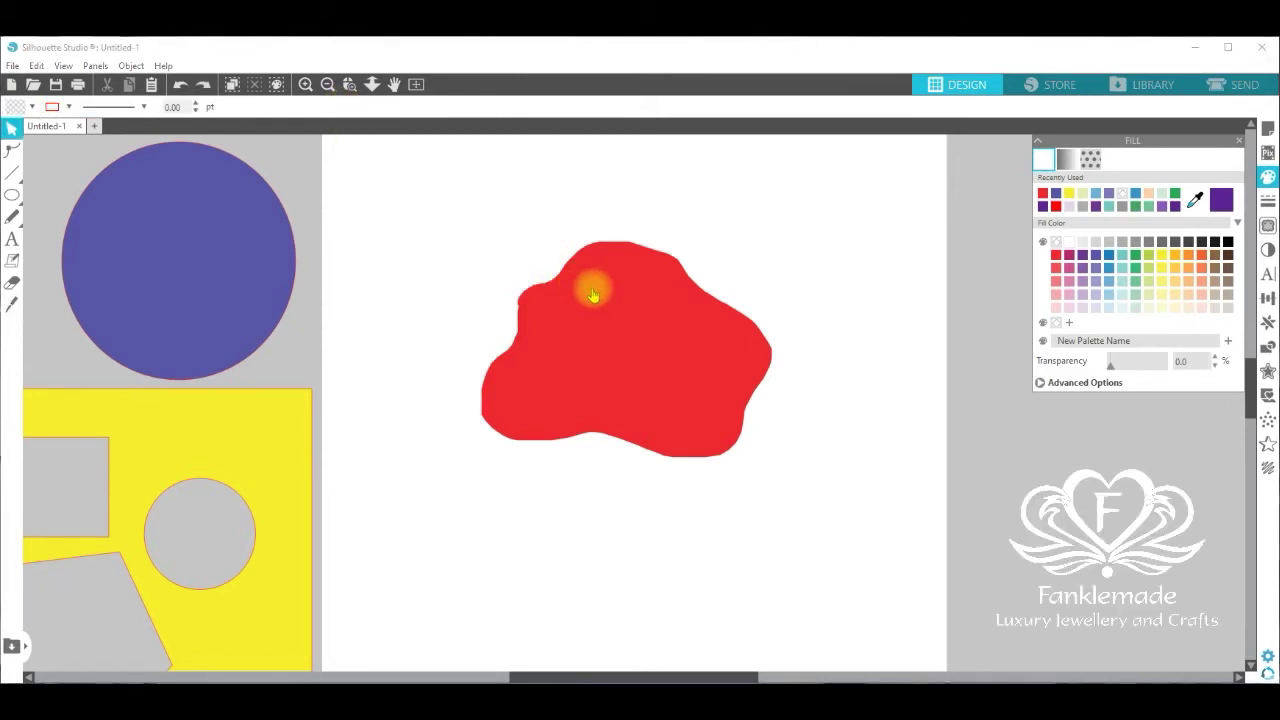
Remove the blob's red fill, then reselect the Knife with Auto Apply off.
{"action": "left_click", "coordinate": [593, 297]}
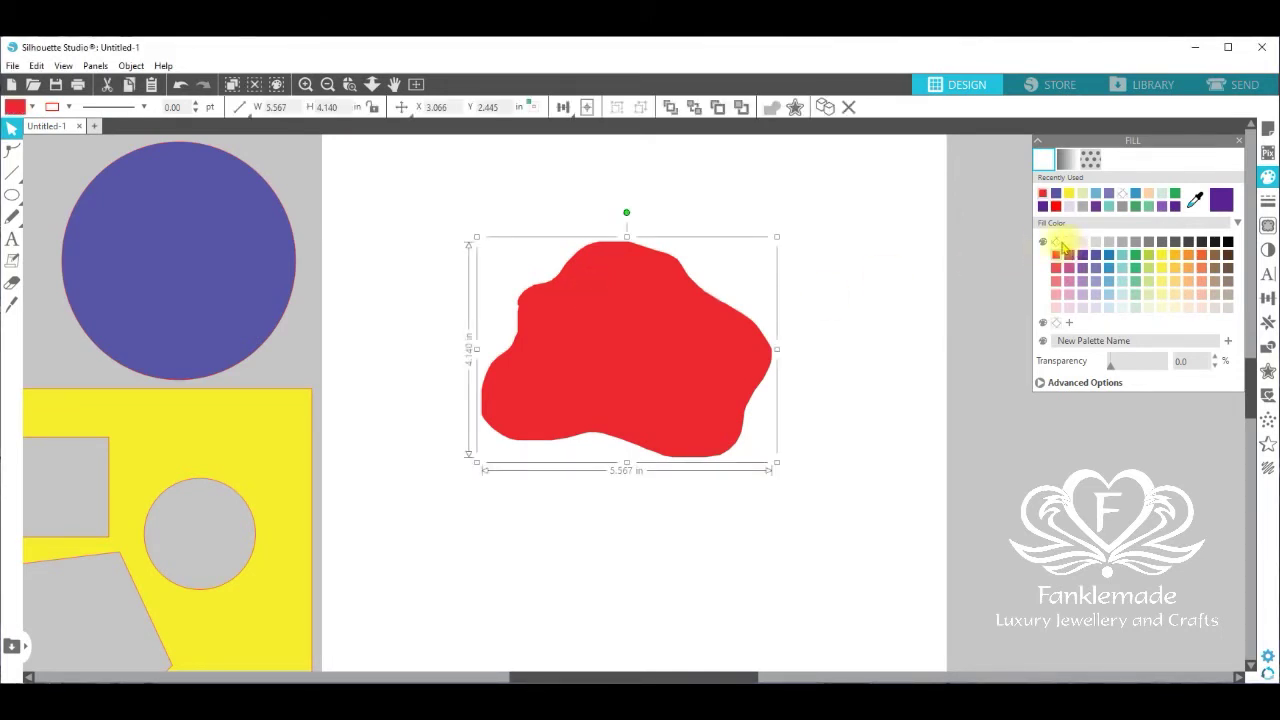
{"action": "left_click", "coordinate": [1057, 242]}
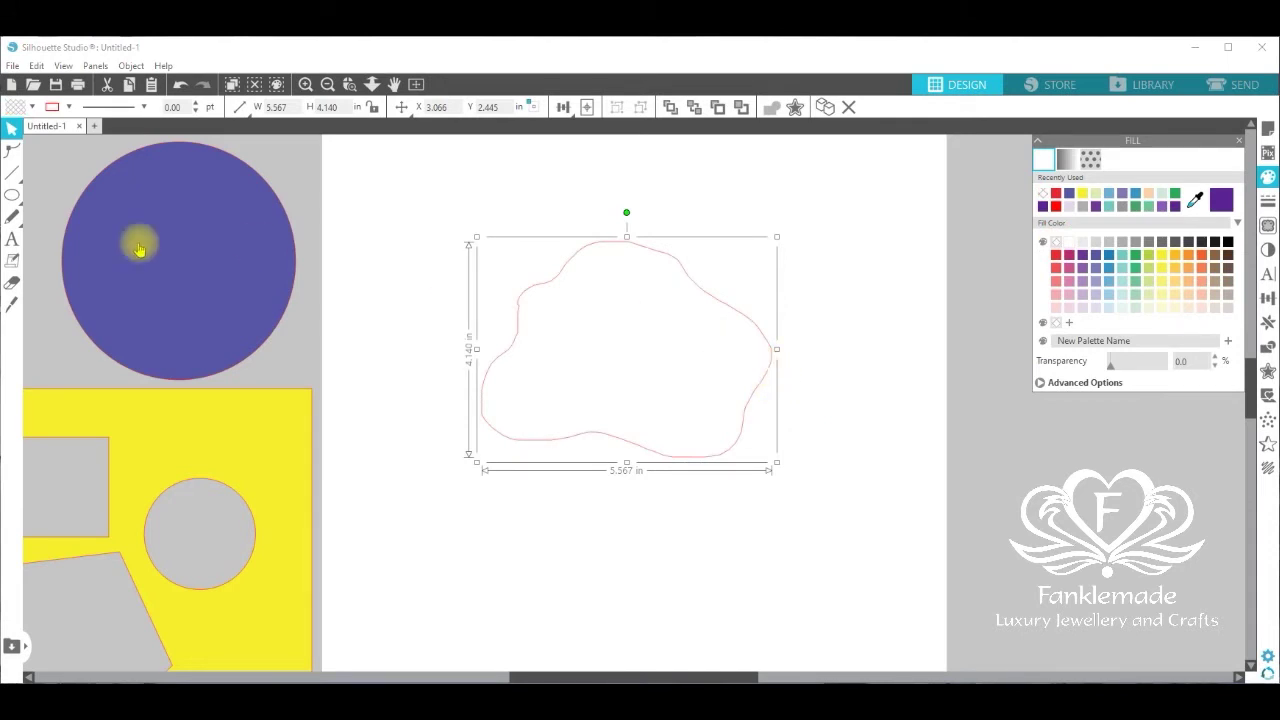
{"action": "left_click", "coordinate": [12, 306]}
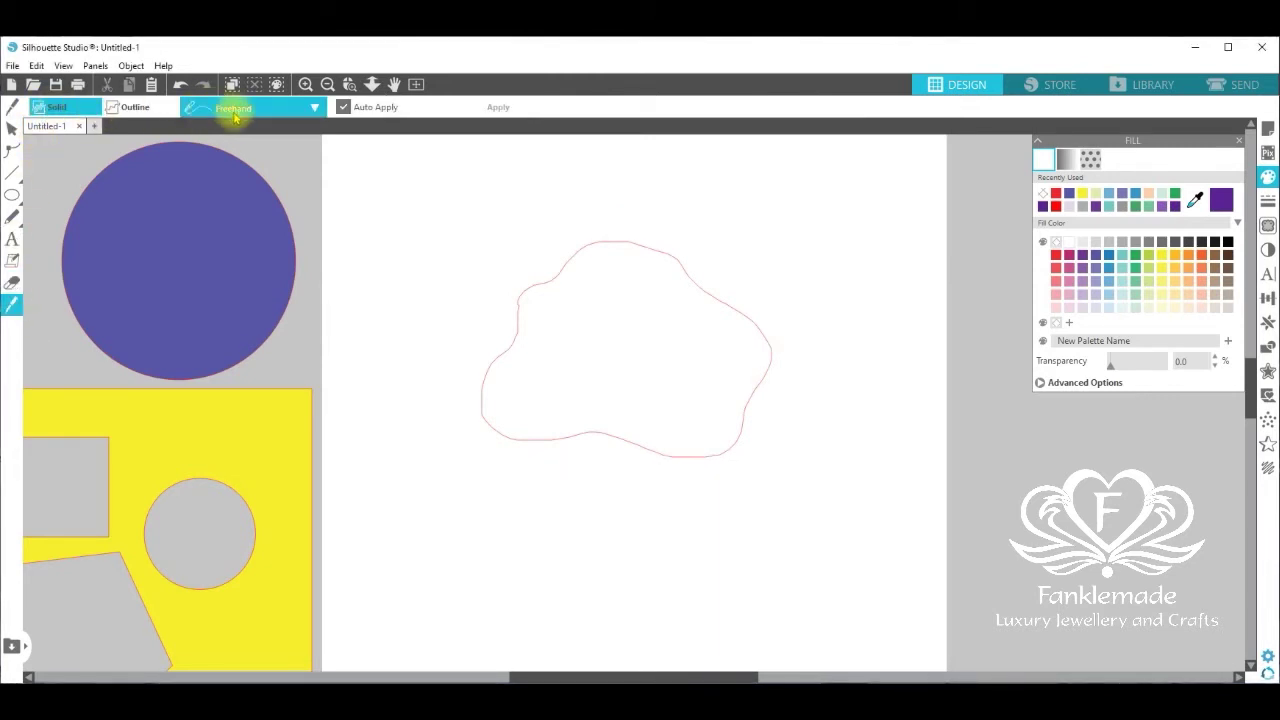
{"action": "left_click", "coordinate": [343, 108]}
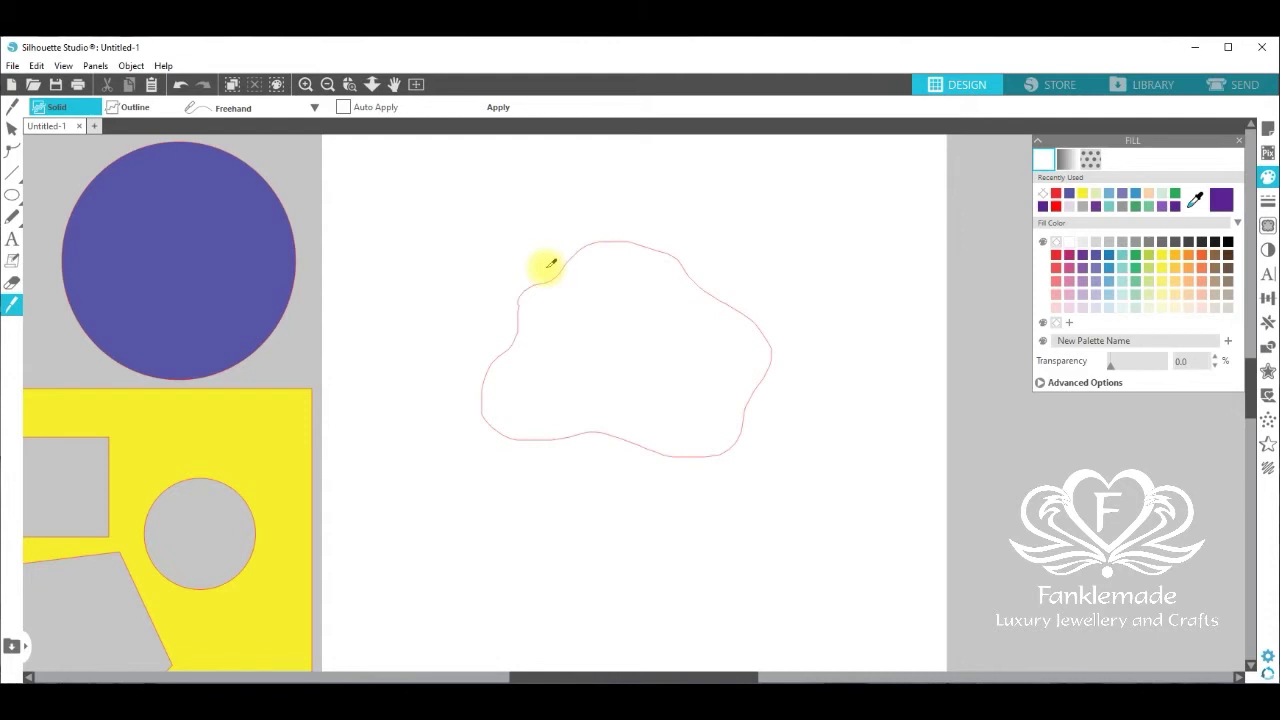
Cut the blob with a freehand line, apply the cut, and lift the upper piece slightly.
{"action": "mouse_move", "coordinate": [545, 267]}
{"action": "left_mouse_down"}
{"action": "mouse_move", "coordinate": [599, 310]}
{"action": "mouse_move", "coordinate": [623, 364]}
{"action": "mouse_move", "coordinate": [655, 385]}
{"action": "mouse_move", "coordinate": [716, 393]}
{"action": "mouse_move", "coordinate": [766, 443]}
{"action": "left_mouse_up"}
{"action": "key", "text": "Escape"}
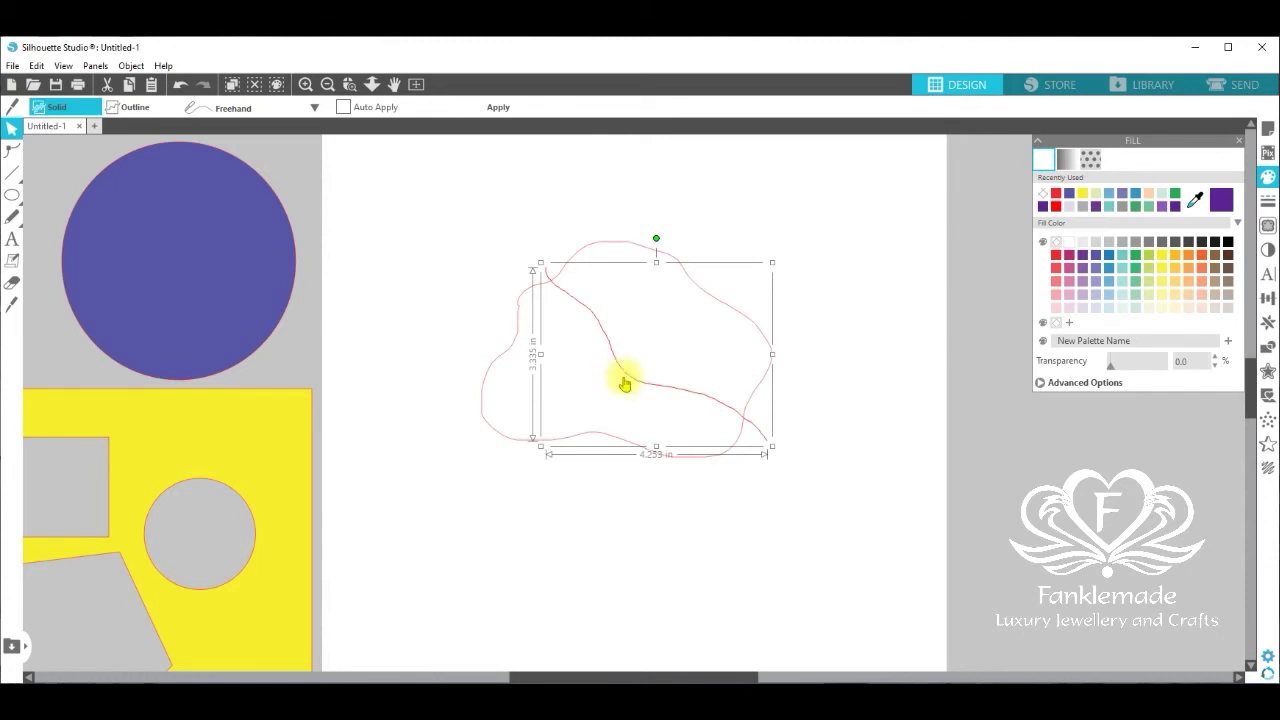
{"action": "left_click", "coordinate": [498, 108]}
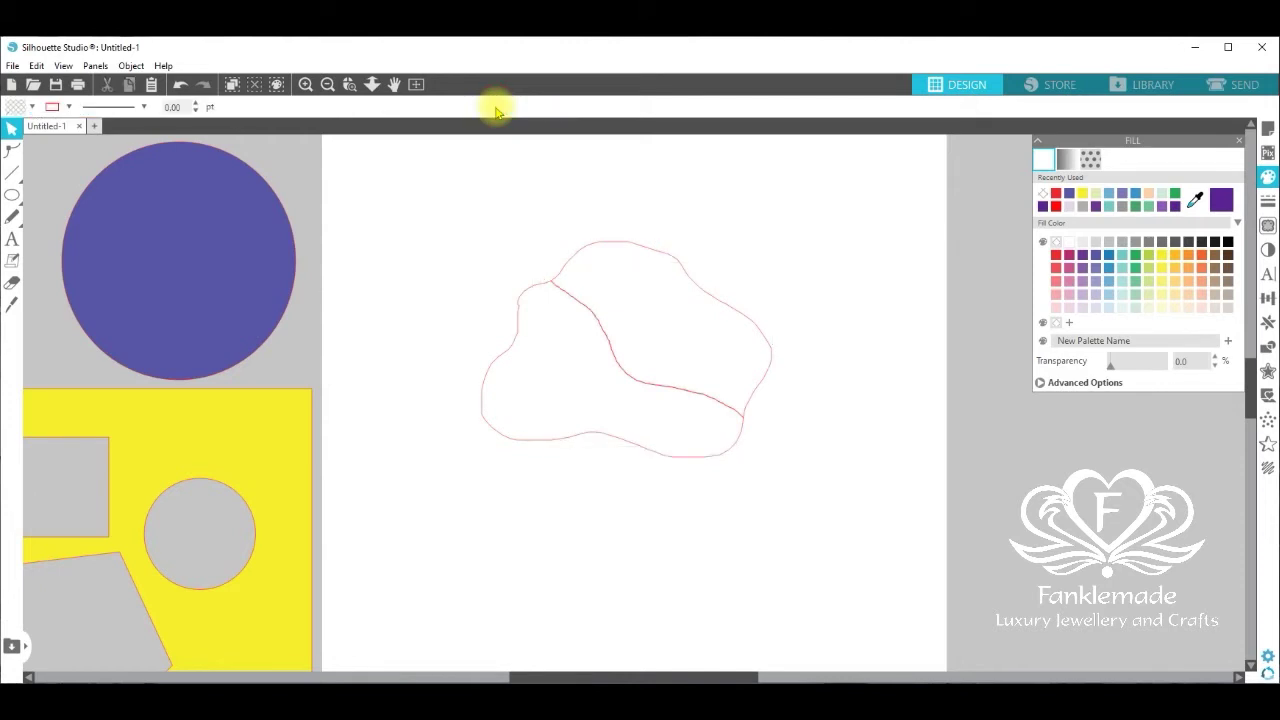
{"action": "left_click_drag", "start_coordinate": [678, 272], "coordinate": [684, 257]}
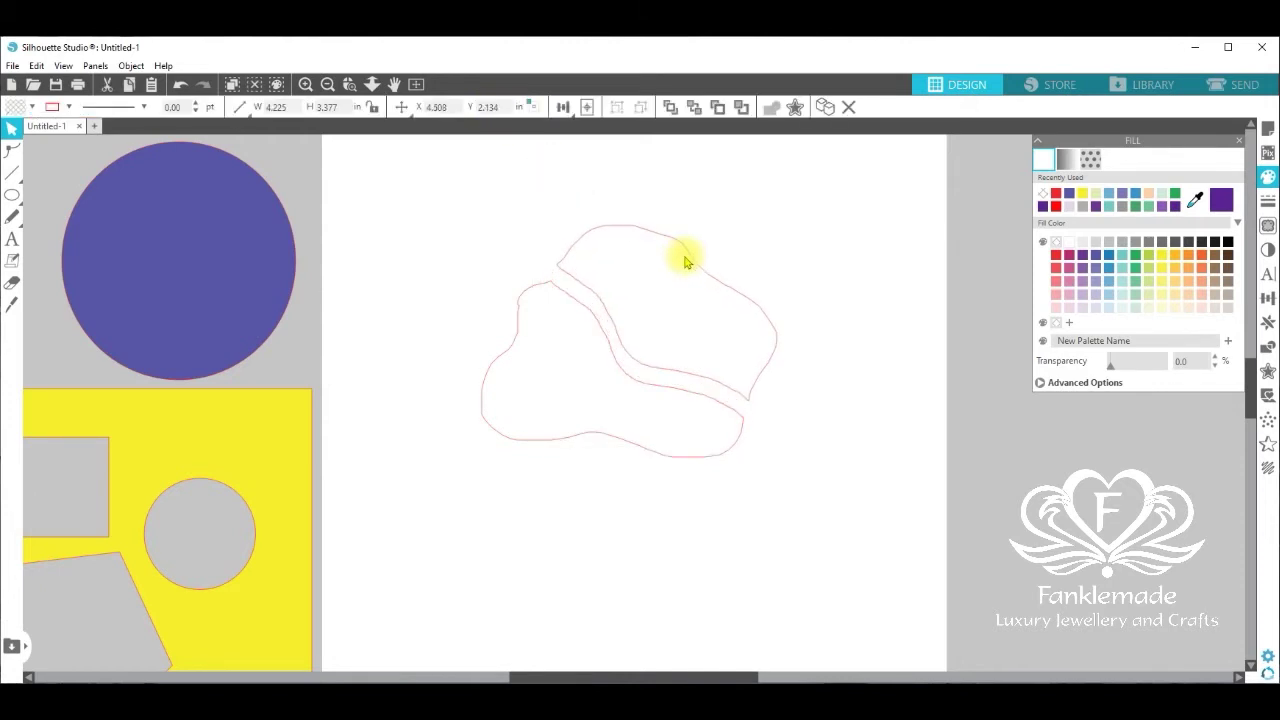
{"action": "left_click", "coordinate": [781, 420]}
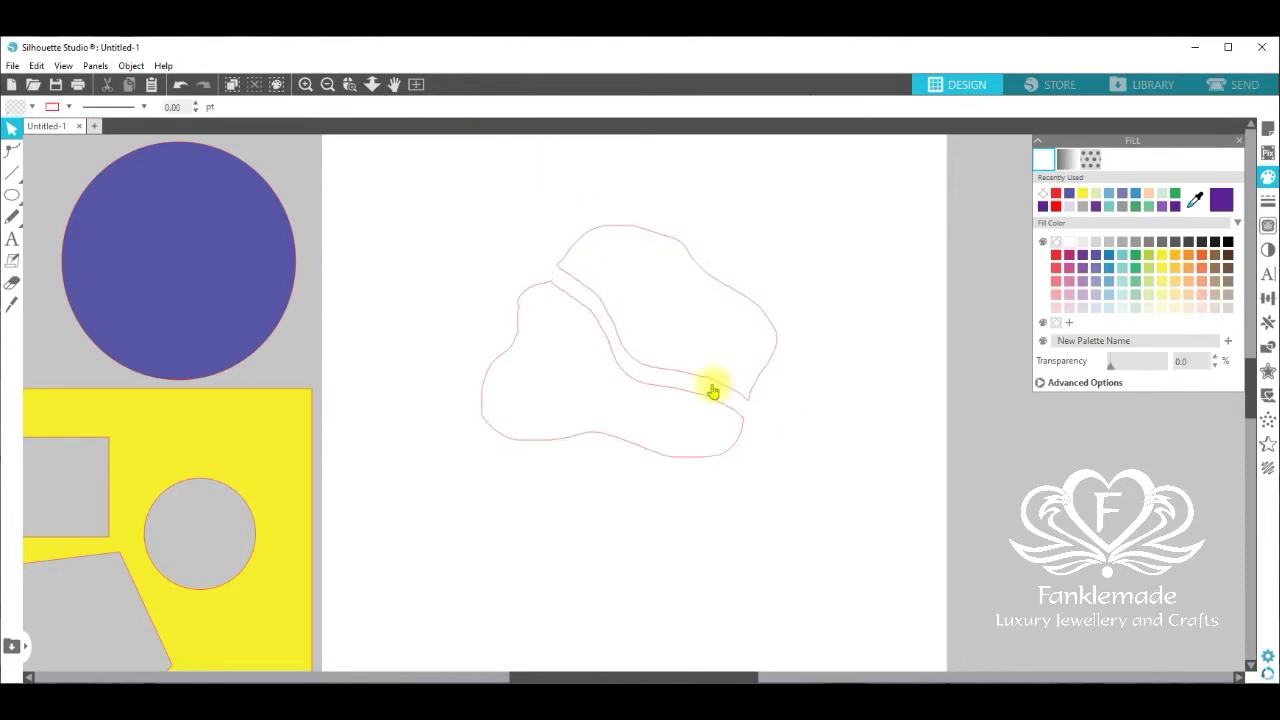
Undo the move, slice the blob with a crossing freehand cut, and pull the top, right and left pieces apart.
{"action": "left_click", "coordinate": [180, 87]}
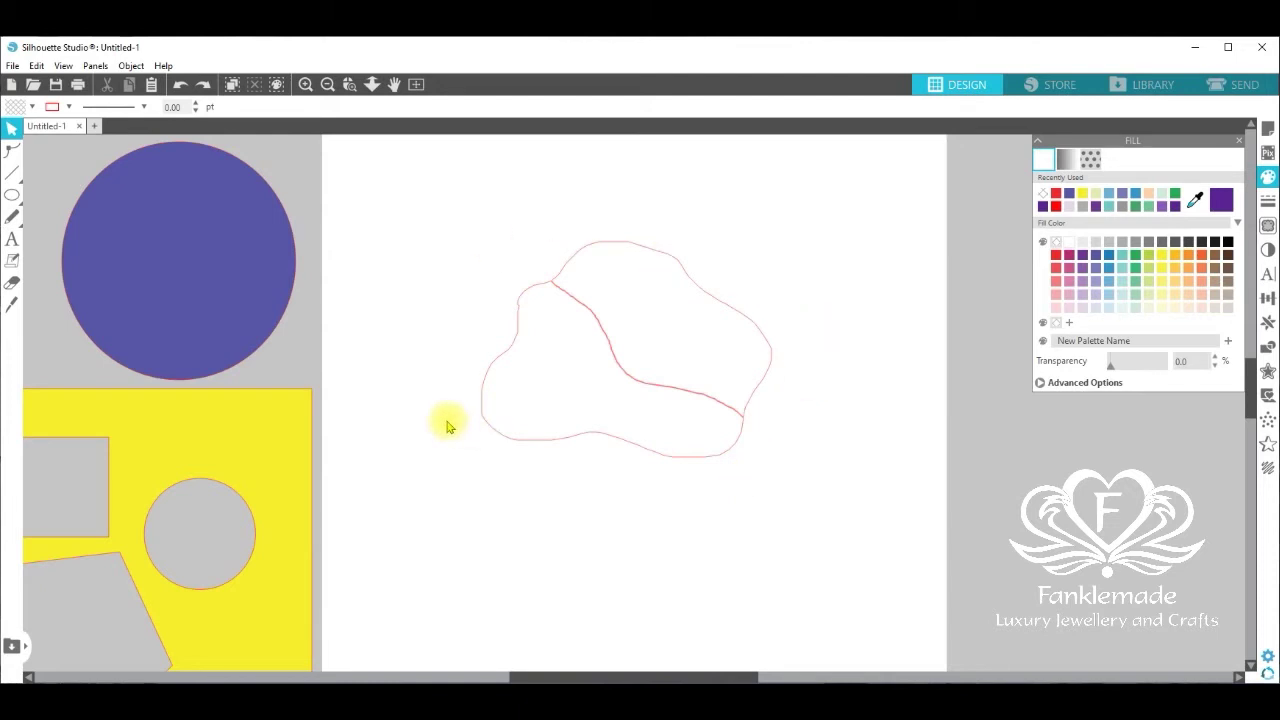
{"action": "left_click", "coordinate": [12, 308]}
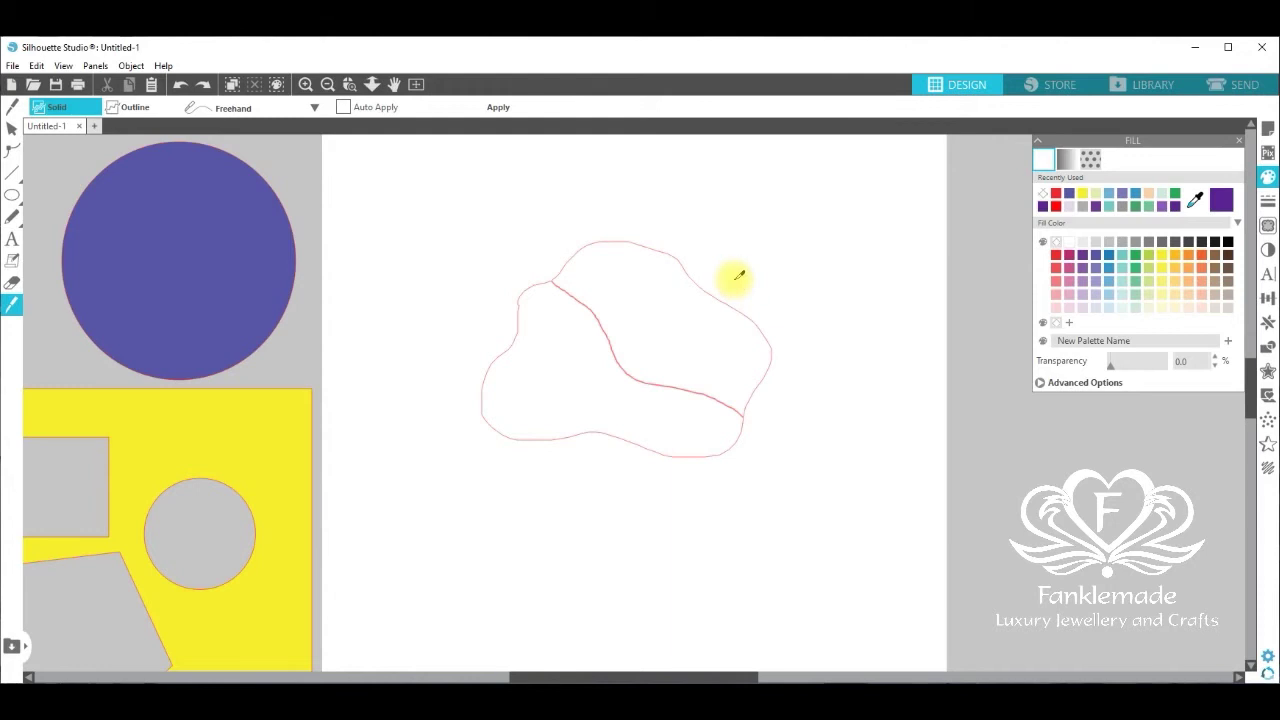
{"action": "mouse_move", "coordinate": [733, 277]}
{"action": "left_mouse_down"}
{"action": "mouse_move", "coordinate": [636, 357]}
{"action": "mouse_move", "coordinate": [549, 400]}
{"action": "mouse_move", "coordinate": [485, 451]}
{"action": "left_mouse_up"}
{"action": "key", "text": "v"}
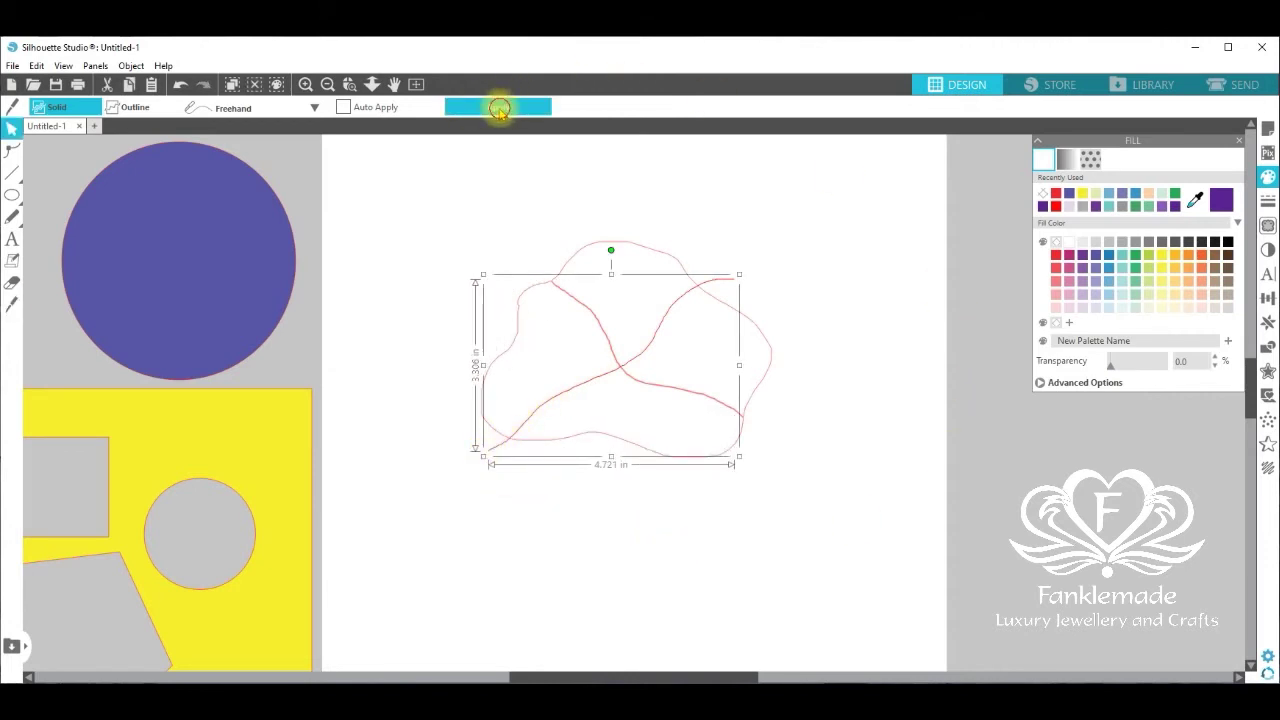
{"action": "left_click", "coordinate": [808, 334]}
{"action": "left_click_drag", "start_coordinate": [674, 266], "coordinate": [674, 251]}
{"action": "left_click_drag", "start_coordinate": [726, 309], "coordinate": [733, 305]}
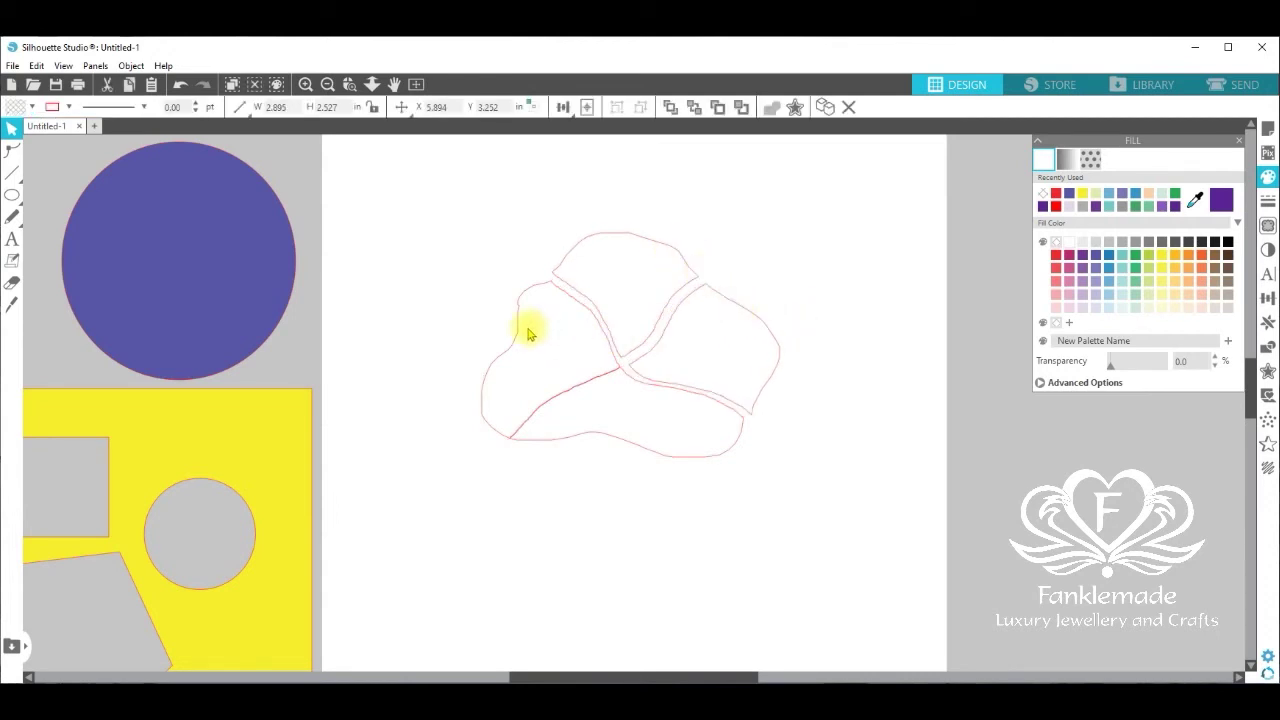
{"action": "left_click_drag", "start_coordinate": [530, 335], "coordinate": [503, 323]}
Nudge the bottom and left petal pieces so all four gaps between petals are even.
{"action": "left_click", "coordinate": [646, 478]}
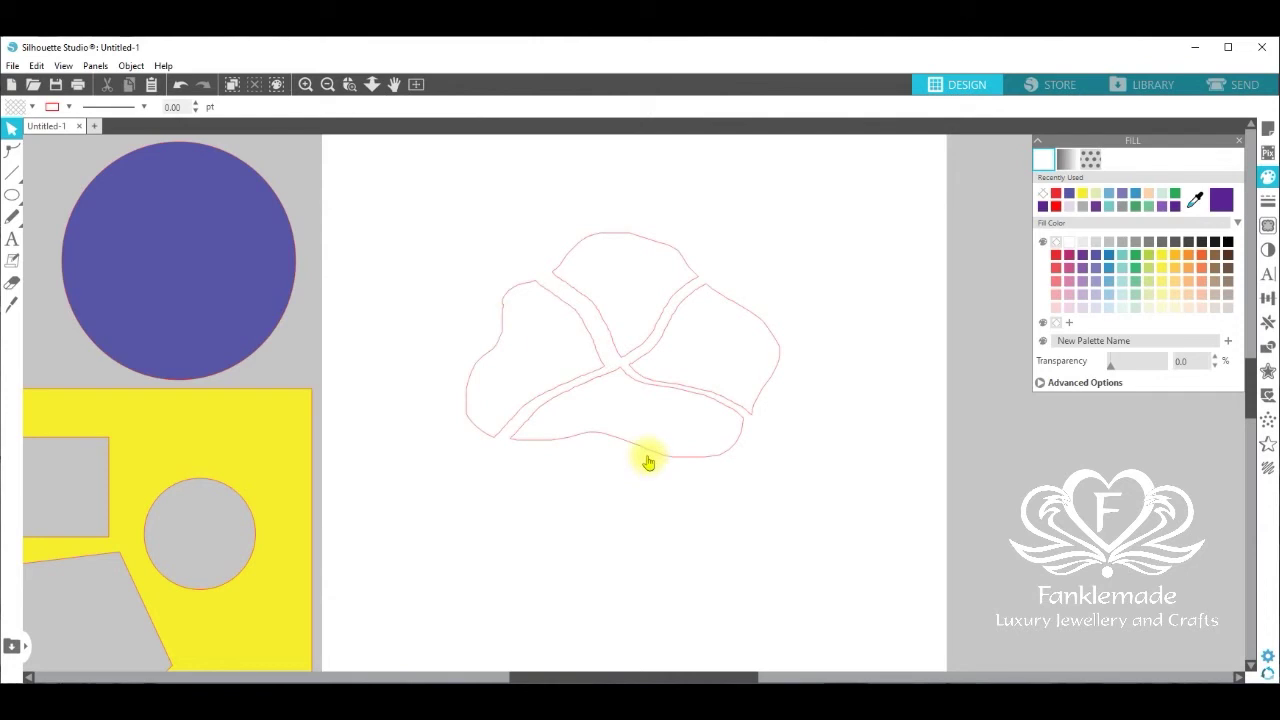
{"action": "left_click_drag", "start_coordinate": [648, 462], "coordinate": [647, 468]}
{"action": "left_click", "coordinate": [818, 443]}
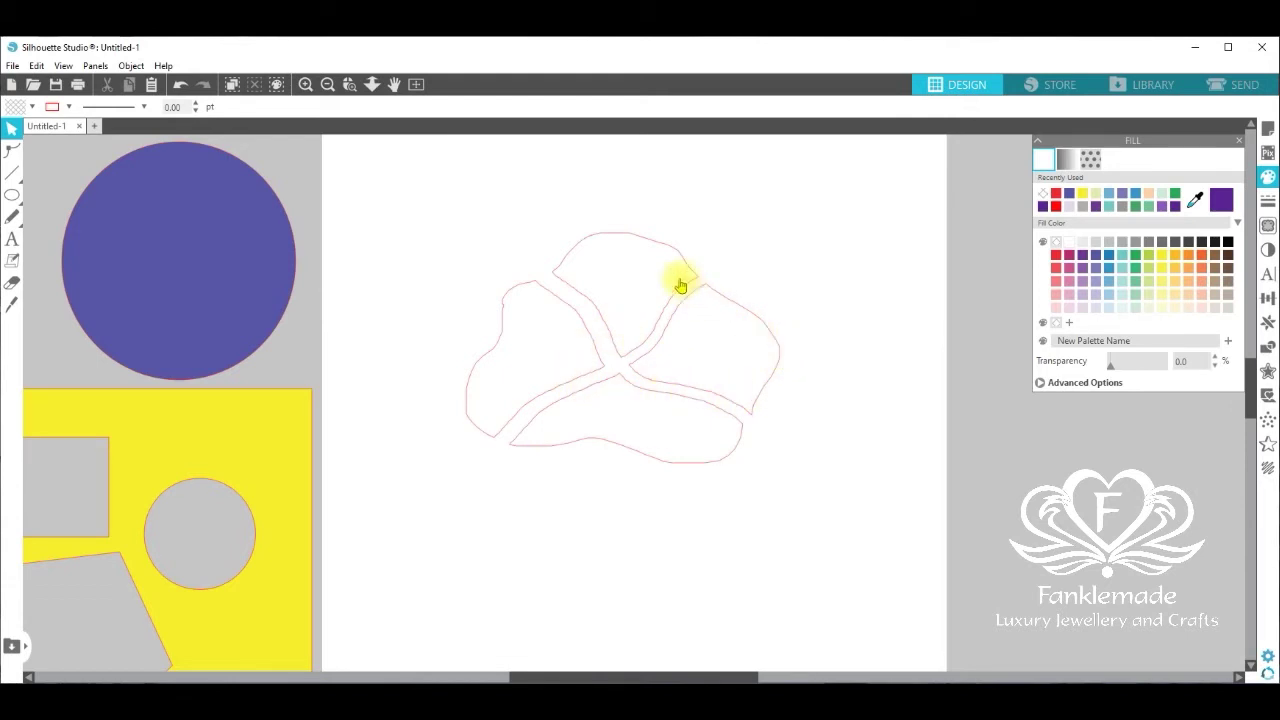
{"action": "left_click_drag", "start_coordinate": [600, 368], "coordinate": [606, 365]}
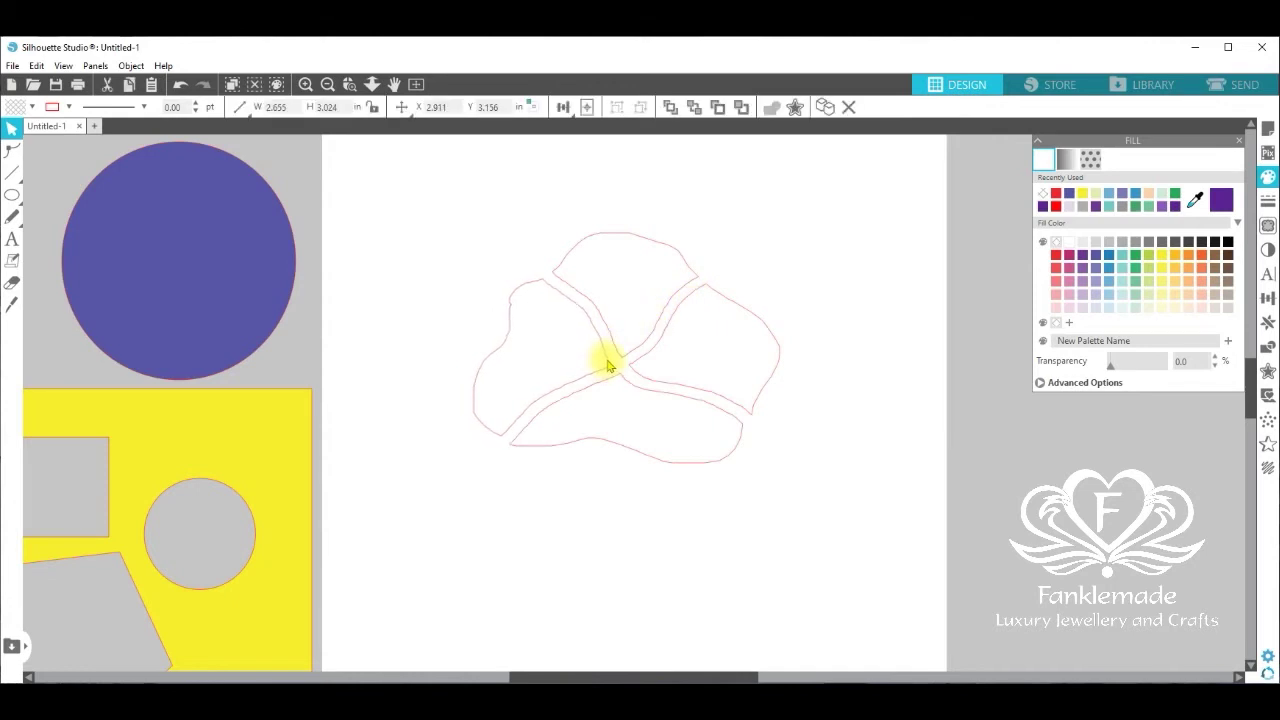
{"action": "left_click", "coordinate": [635, 388]}
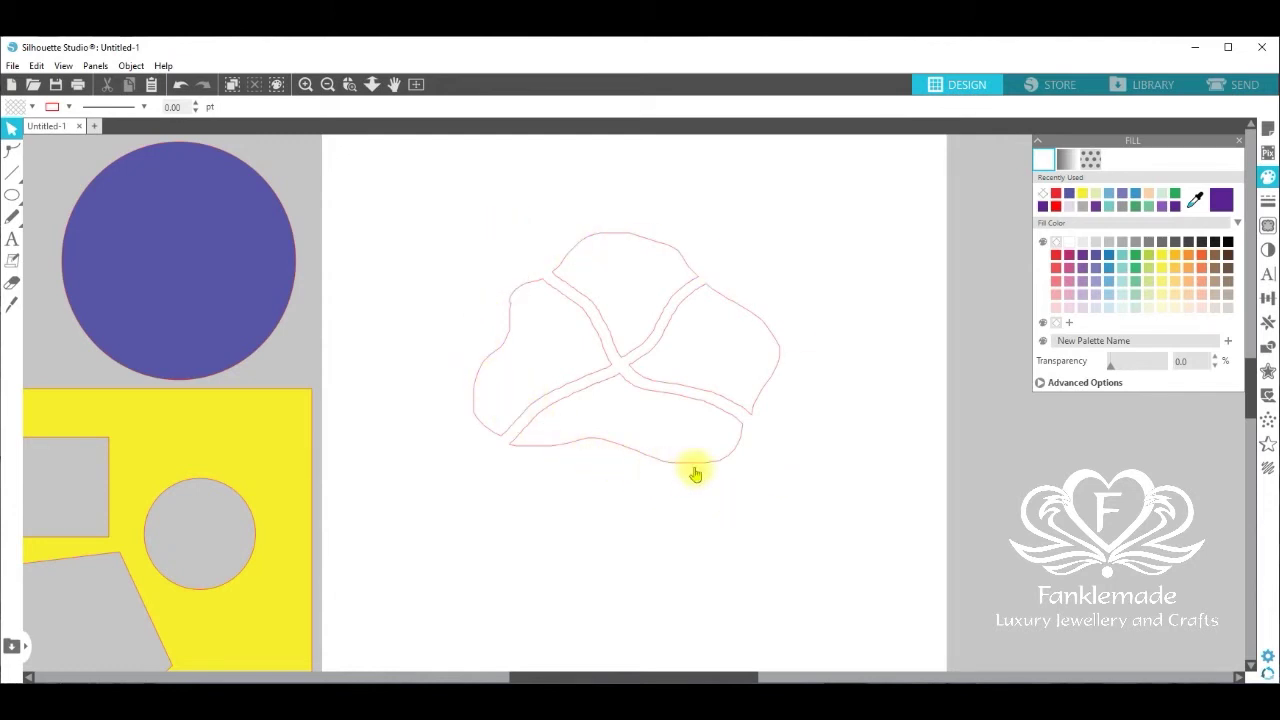
Select all four petals, preview a red fill to check the gaps, then remove the fill.
{"action": "left_click_drag", "start_coordinate": [464, 197], "coordinate": [772, 474]}
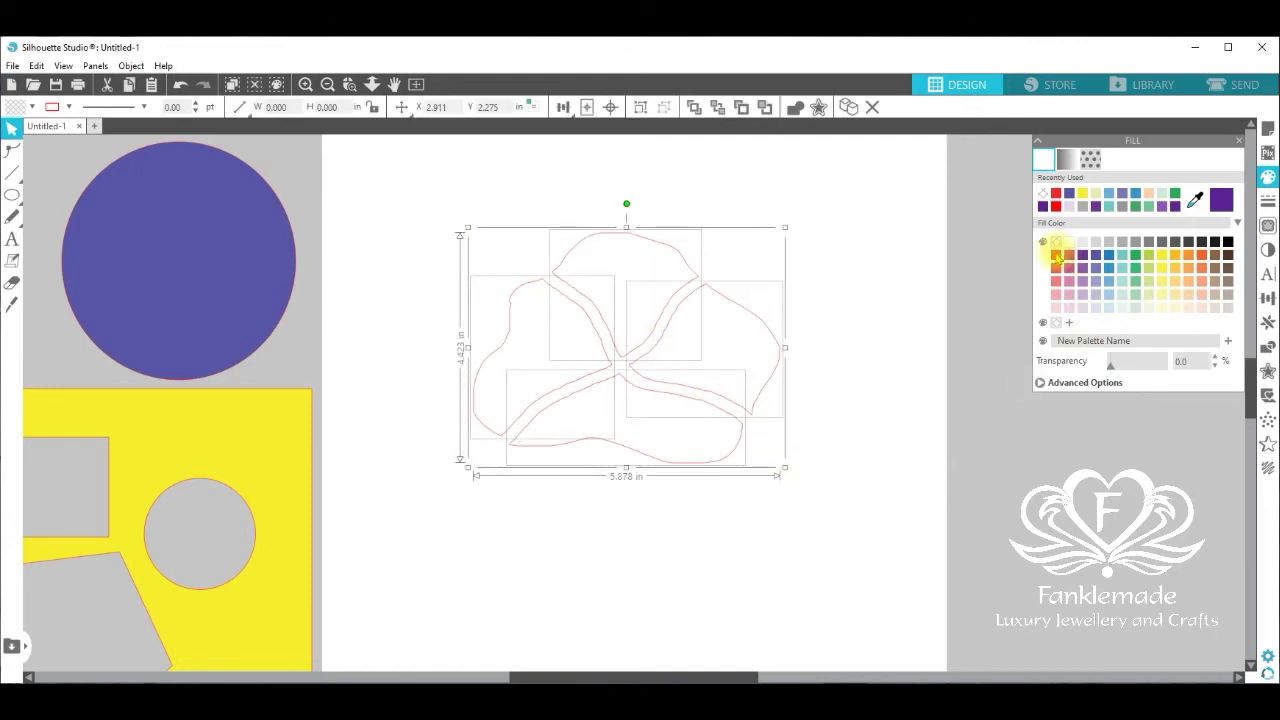
{"action": "left_click", "coordinate": [1056, 255]}
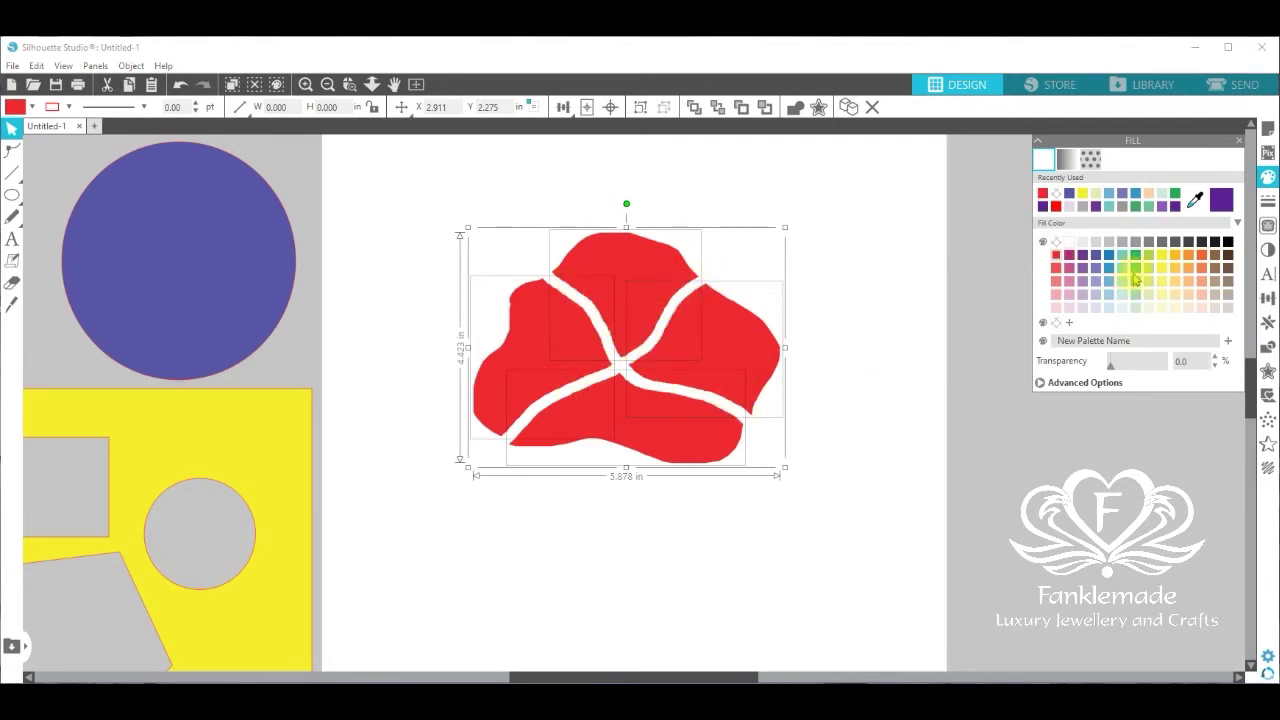
{"action": "left_click", "coordinate": [1056, 242]}
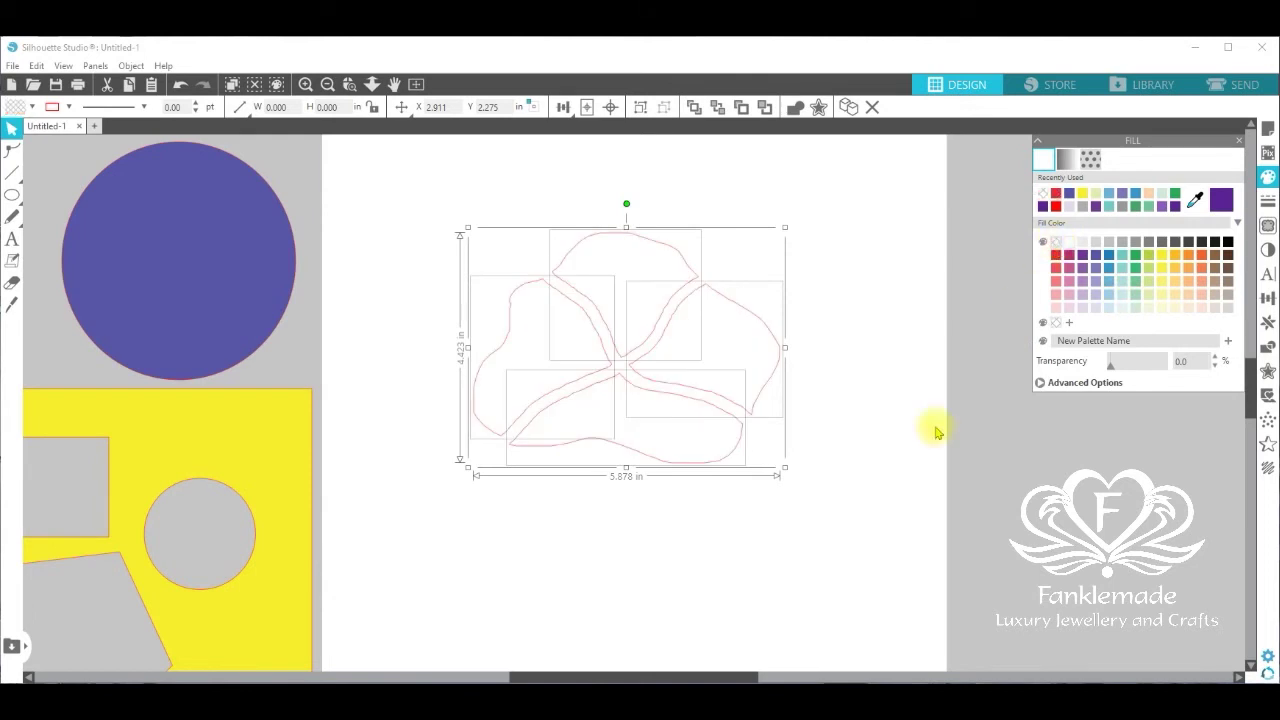
{"action": "left_click", "coordinate": [813, 506]}
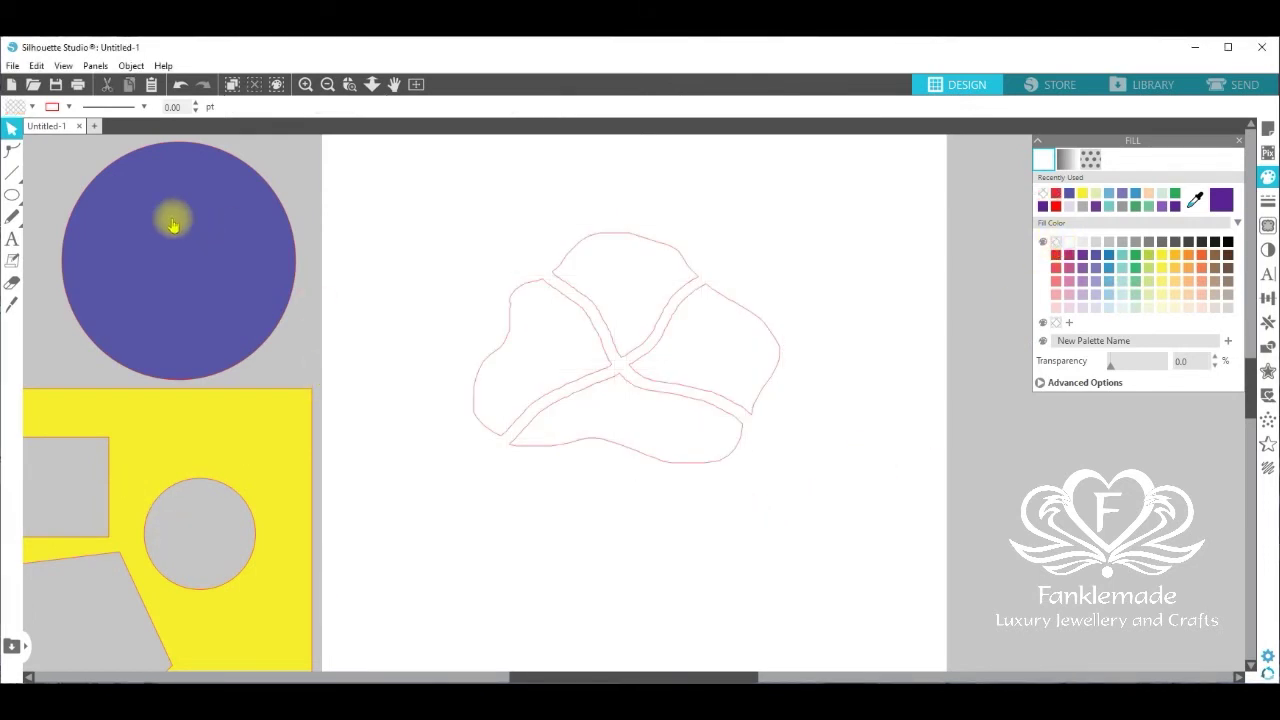
Draw a 0.848 in ellipse over the point where the four petals meet.
{"action": "mouse_move", "coordinate": [12, 198]}
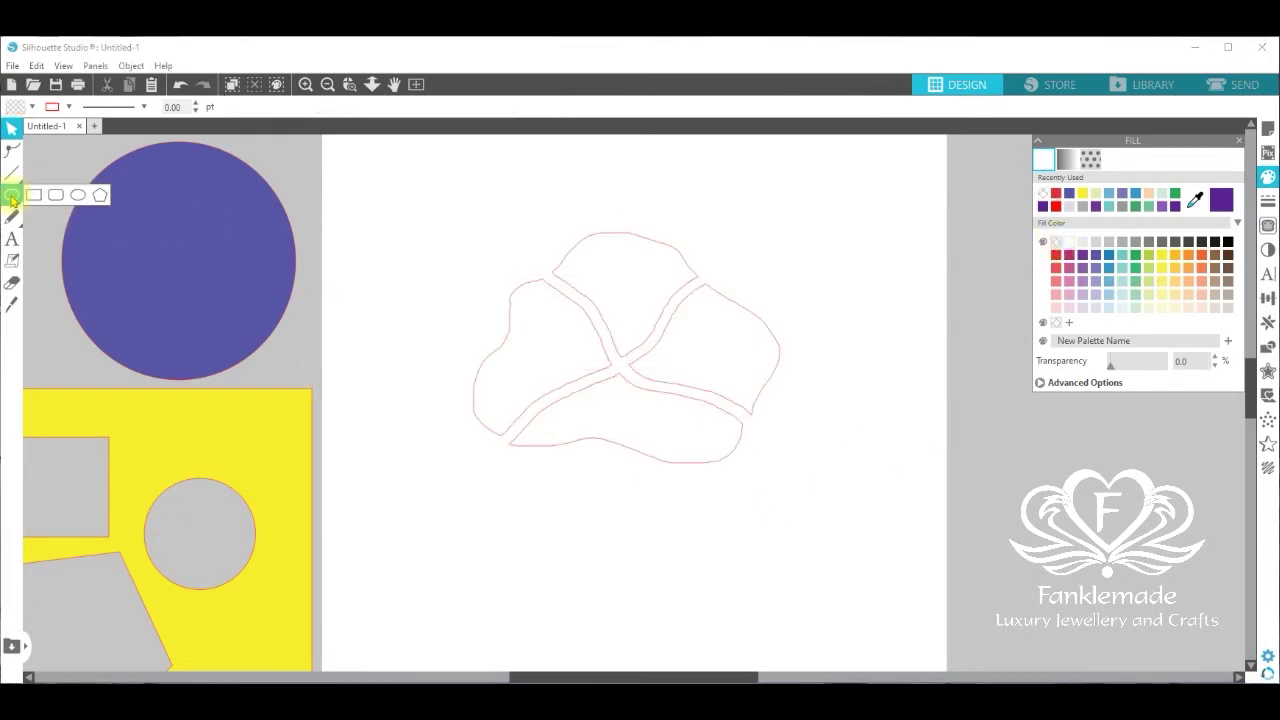
{"action": "left_click", "coordinate": [76, 200]}
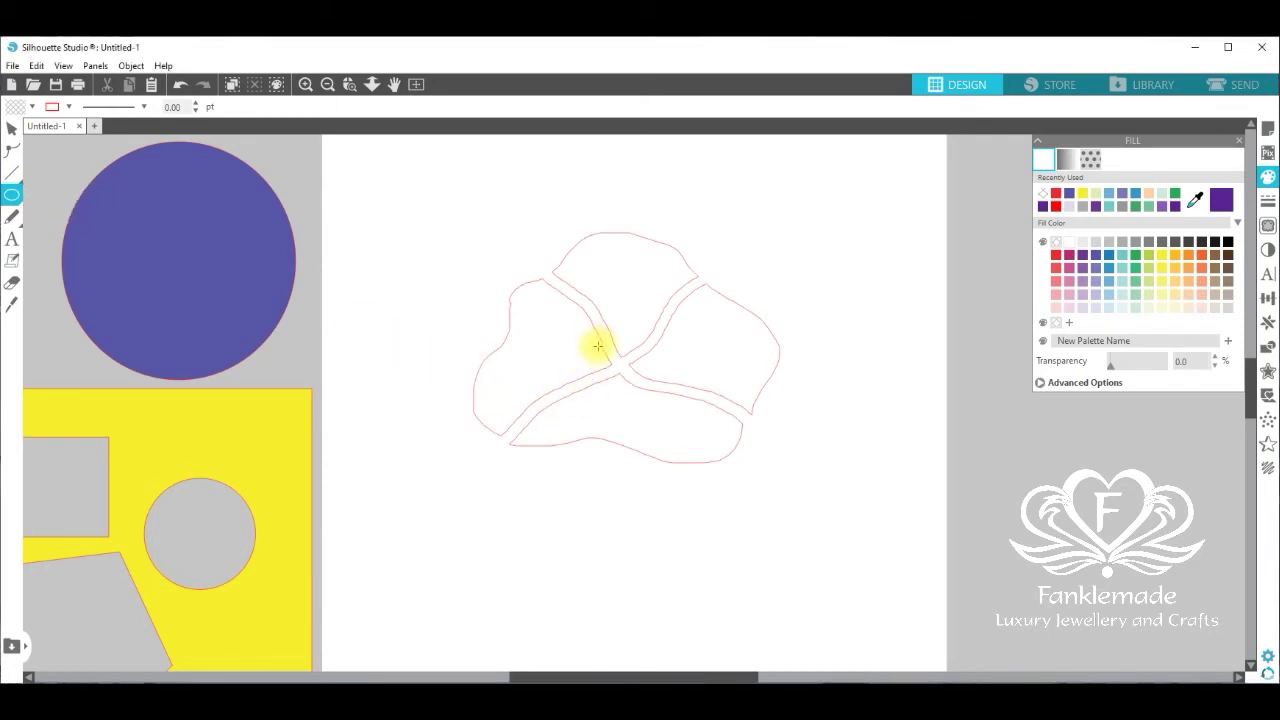
{"action": "left_click_drag", "start_coordinate": [607, 362], "coordinate": [645, 388]}
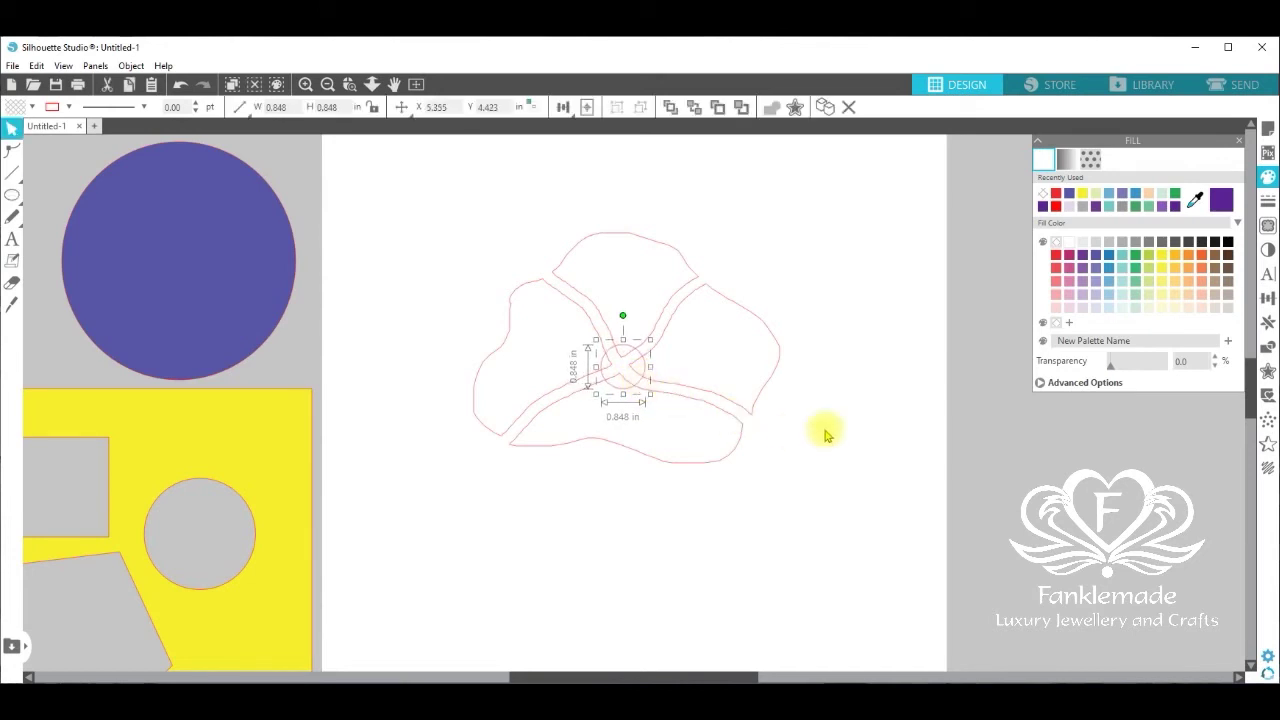
{"action": "left_click", "coordinate": [835, 430]}
Test a black fill on the centre circle, clear it, then select the circle with all petals.
{"action": "left_click", "coordinate": [628, 396]}
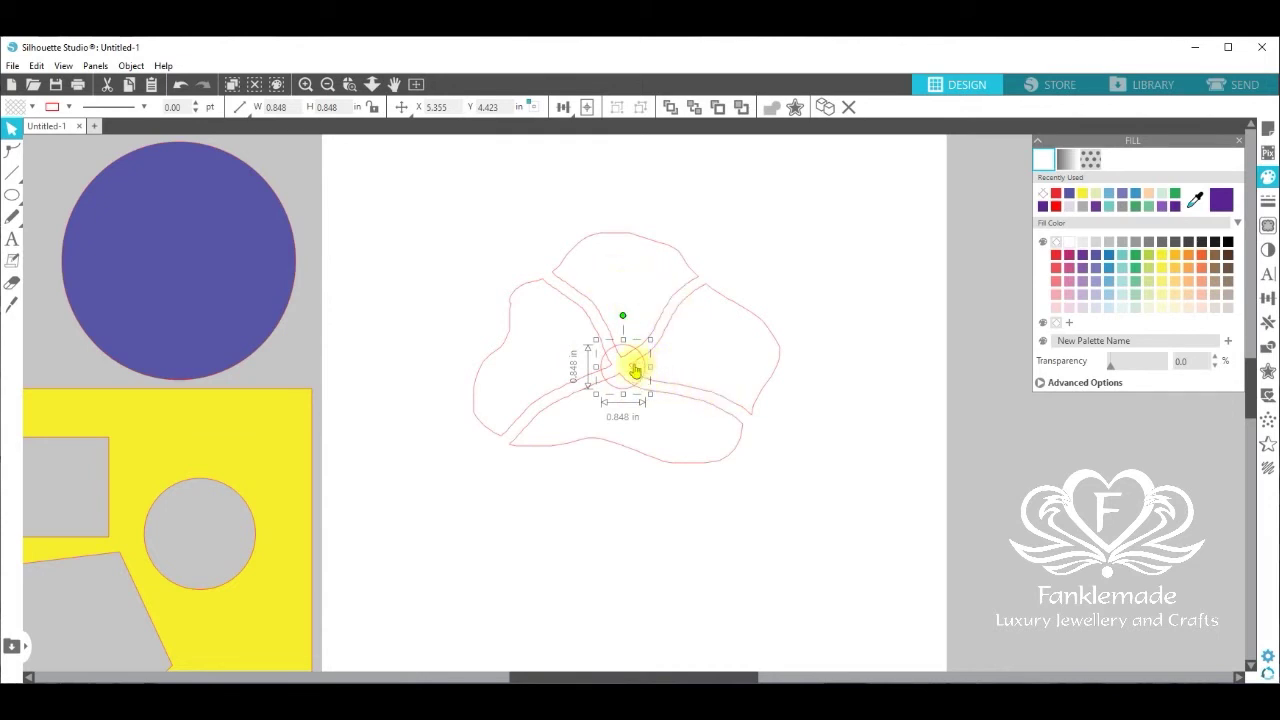
{"action": "left_click", "coordinate": [1228, 242]}
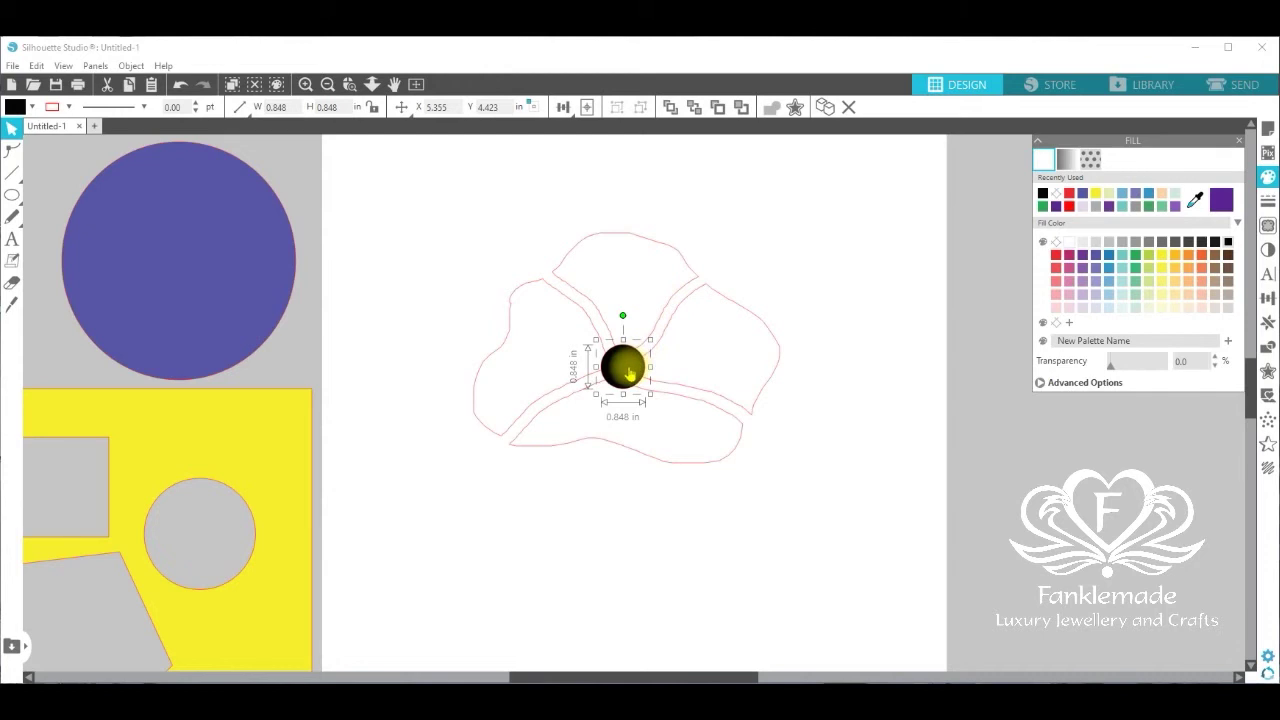
{"action": "left_click", "coordinate": [1055, 242]}
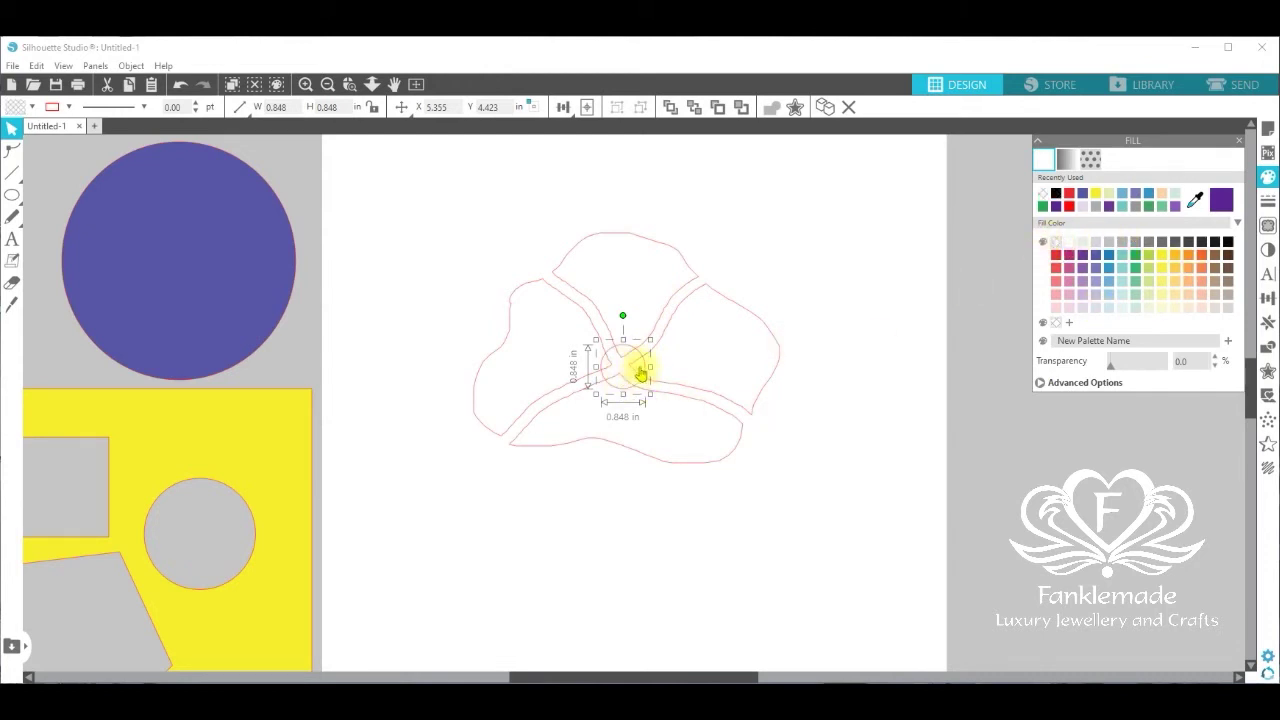
{"action": "left_click_drag", "start_coordinate": [421, 196], "coordinate": [798, 488]}
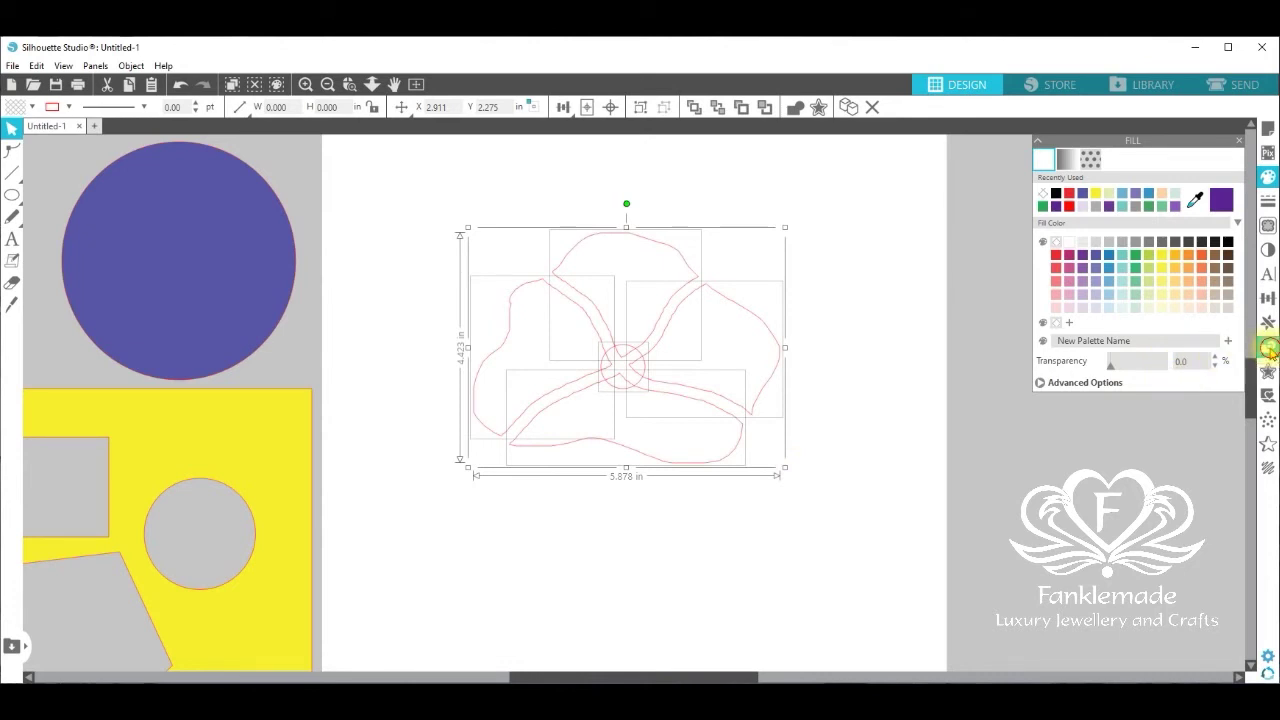
{"action": "left_click", "coordinate": [1268, 348]}
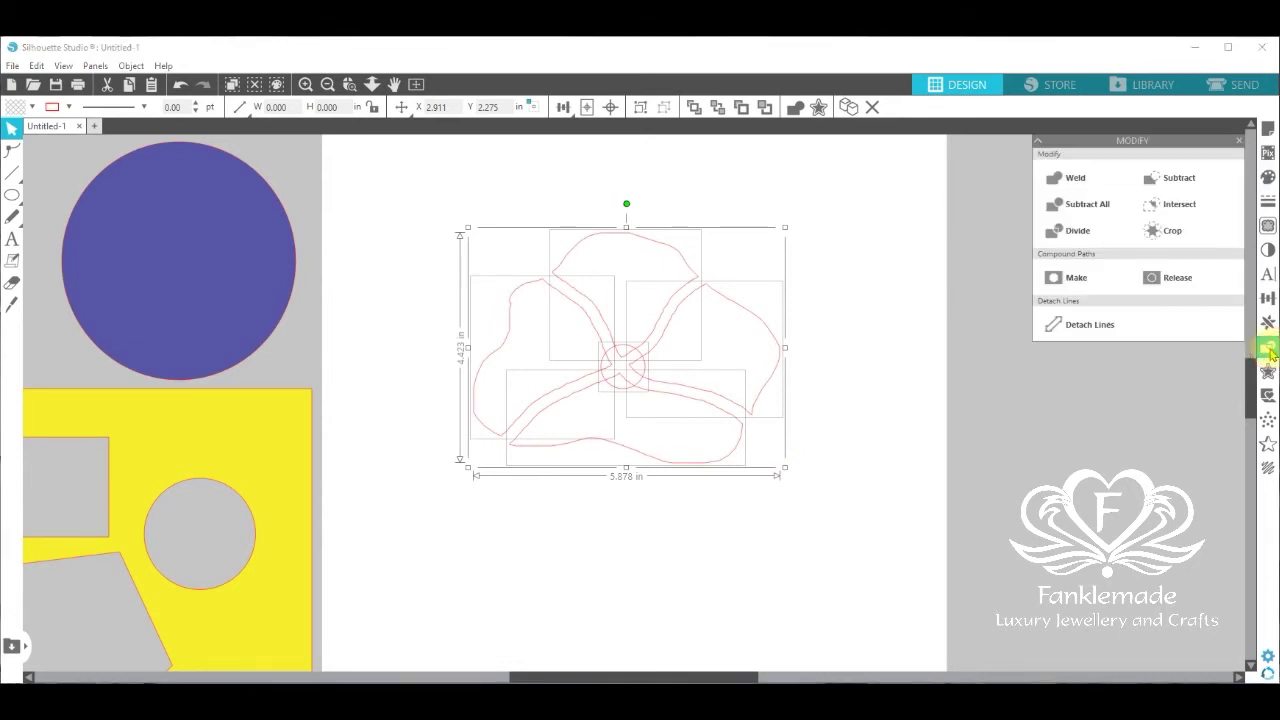
Subtract the centre circle from all petals, then park the 0.848 in circle beside the blue circle.
{"action": "left_click", "coordinate": [1097, 211]}
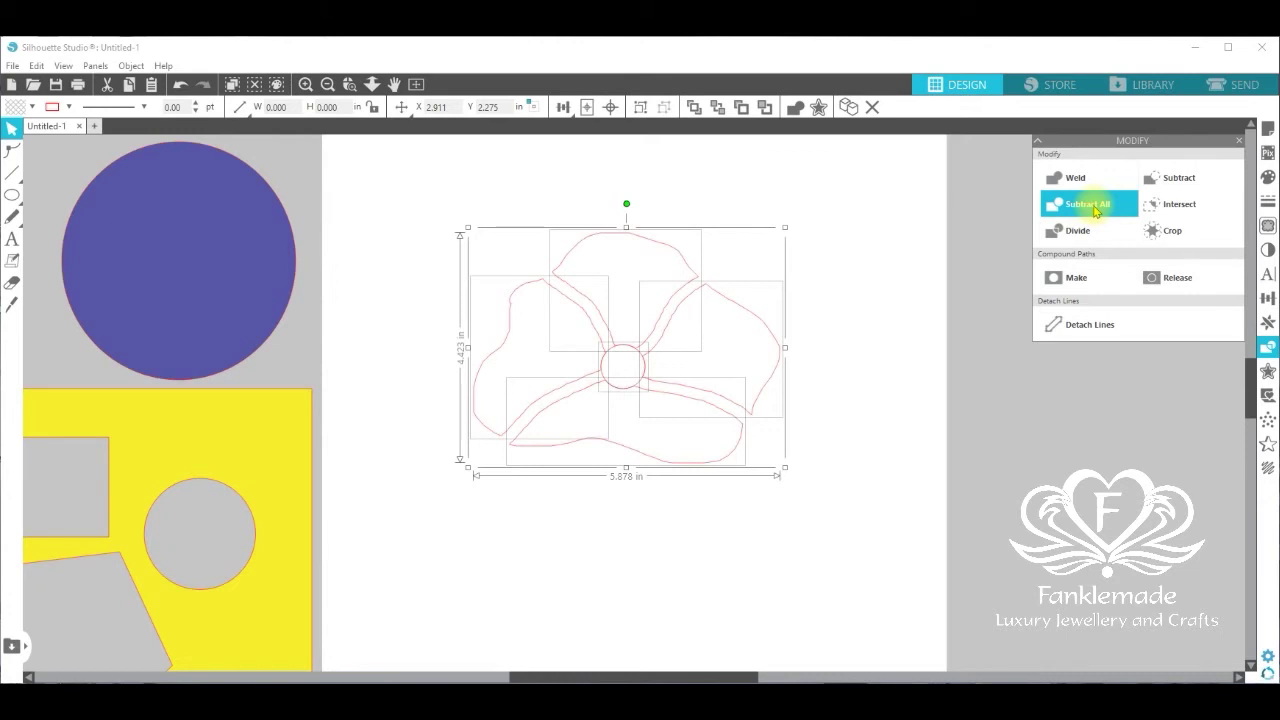
{"action": "left_click", "coordinate": [885, 412]}
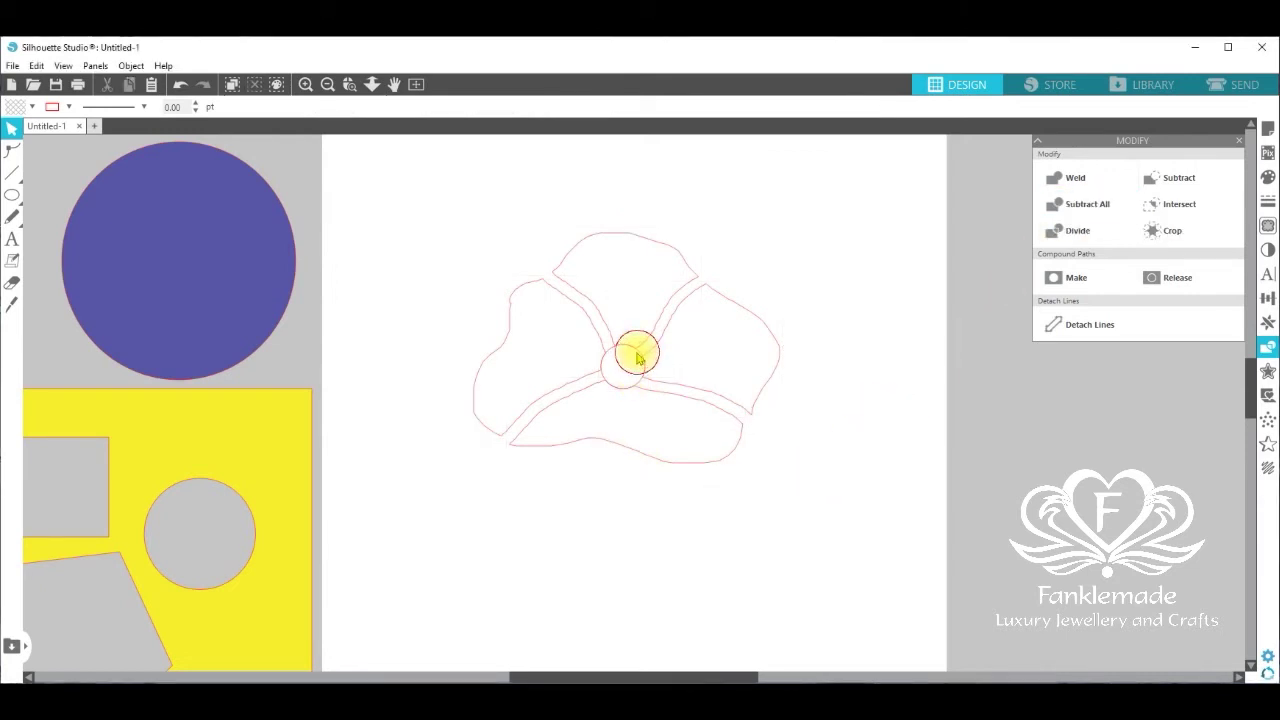
{"action": "left_click", "coordinate": [638, 358]}
{"action": "left_click_drag", "start_coordinate": [642, 376], "coordinate": [894, 506]}
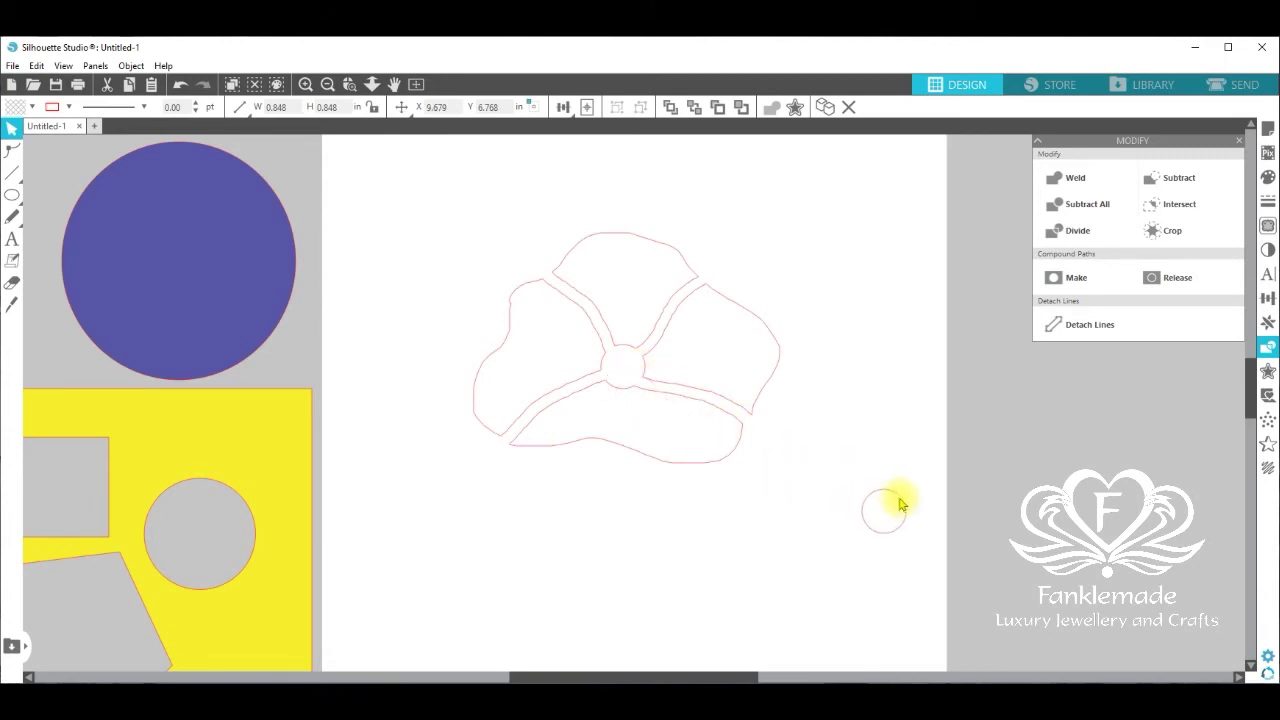
{"action": "left_click", "coordinate": [643, 412]}
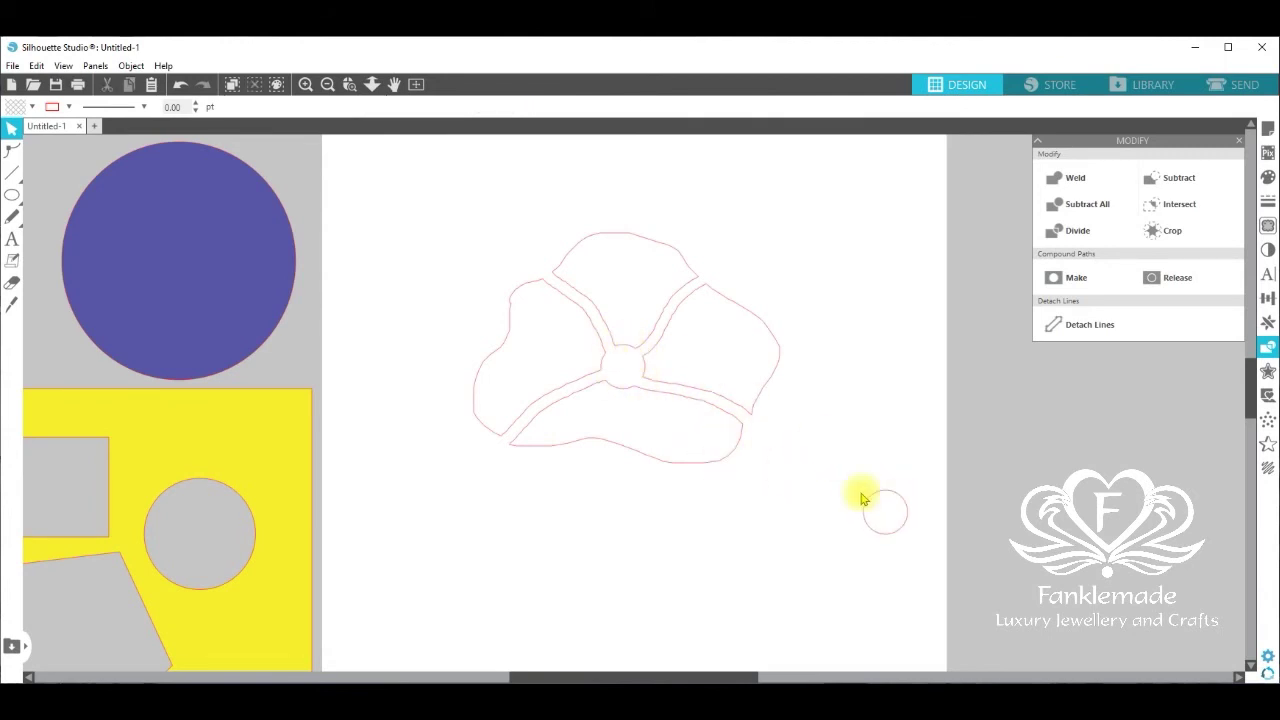
{"action": "left_click", "coordinate": [902, 508]}
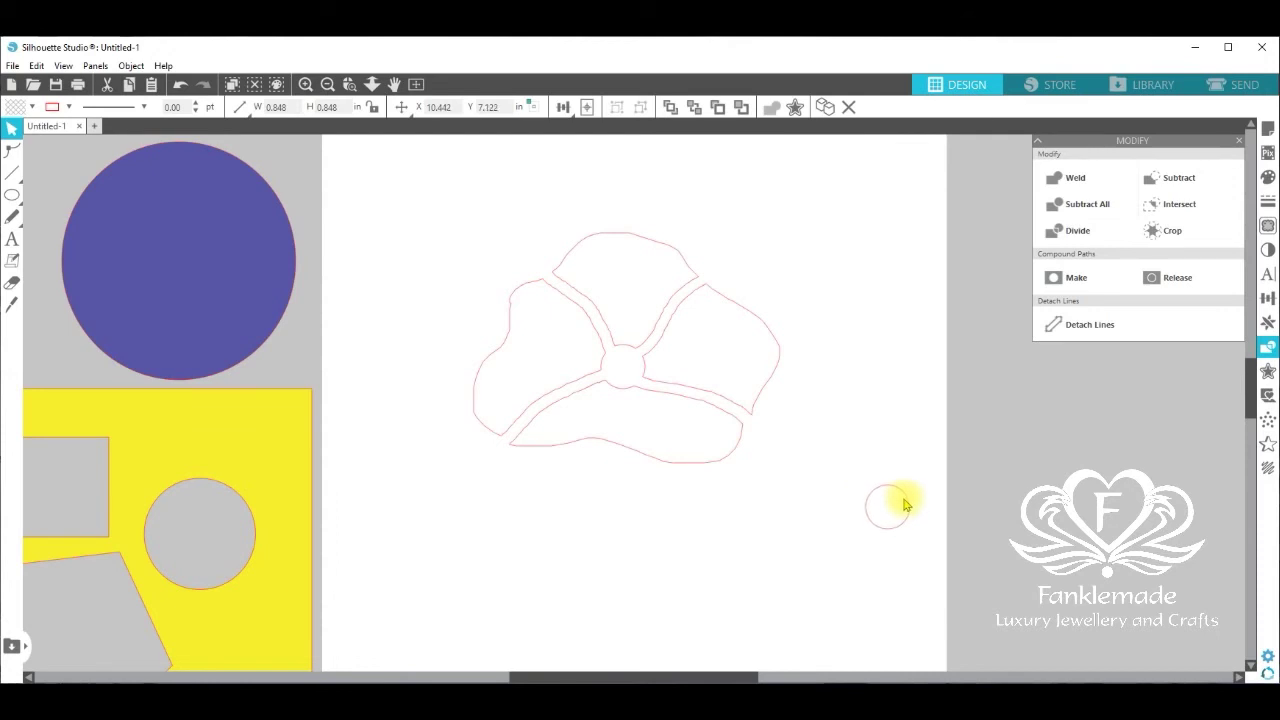
{"action": "left_click_drag", "start_coordinate": [905, 505], "coordinate": [300, 357]}
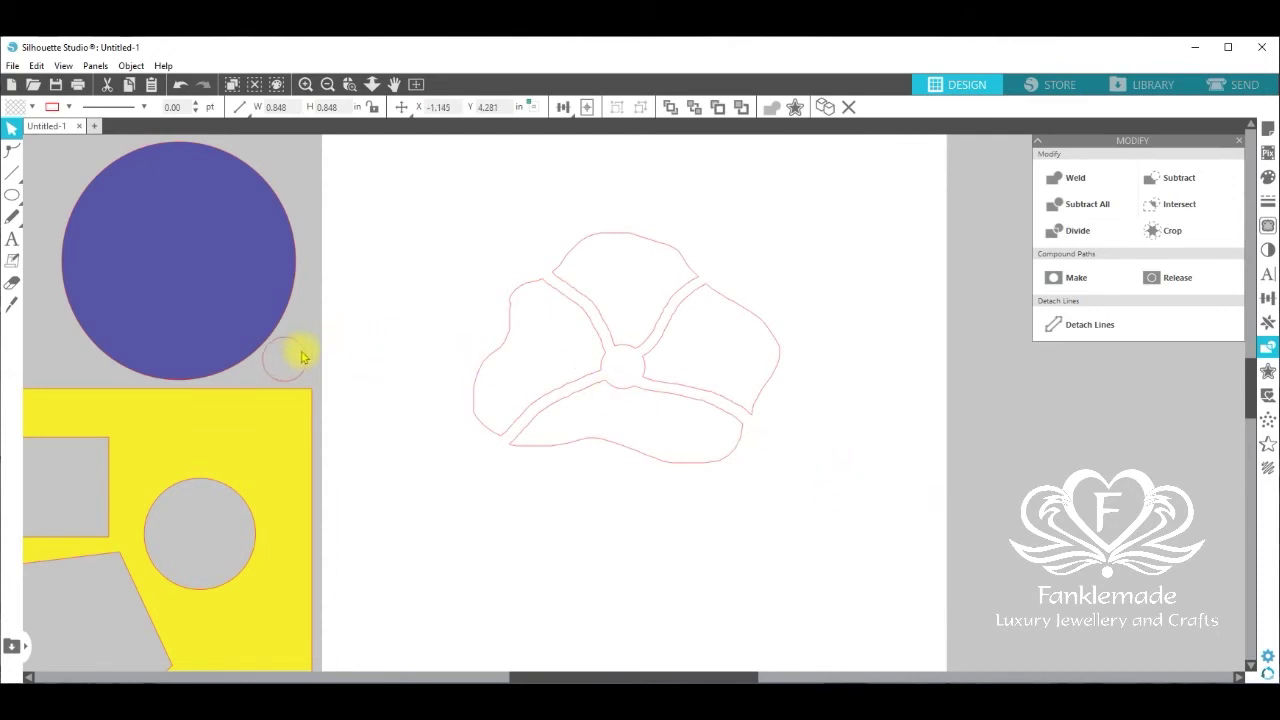
{"action": "left_click", "coordinate": [12, 197]}
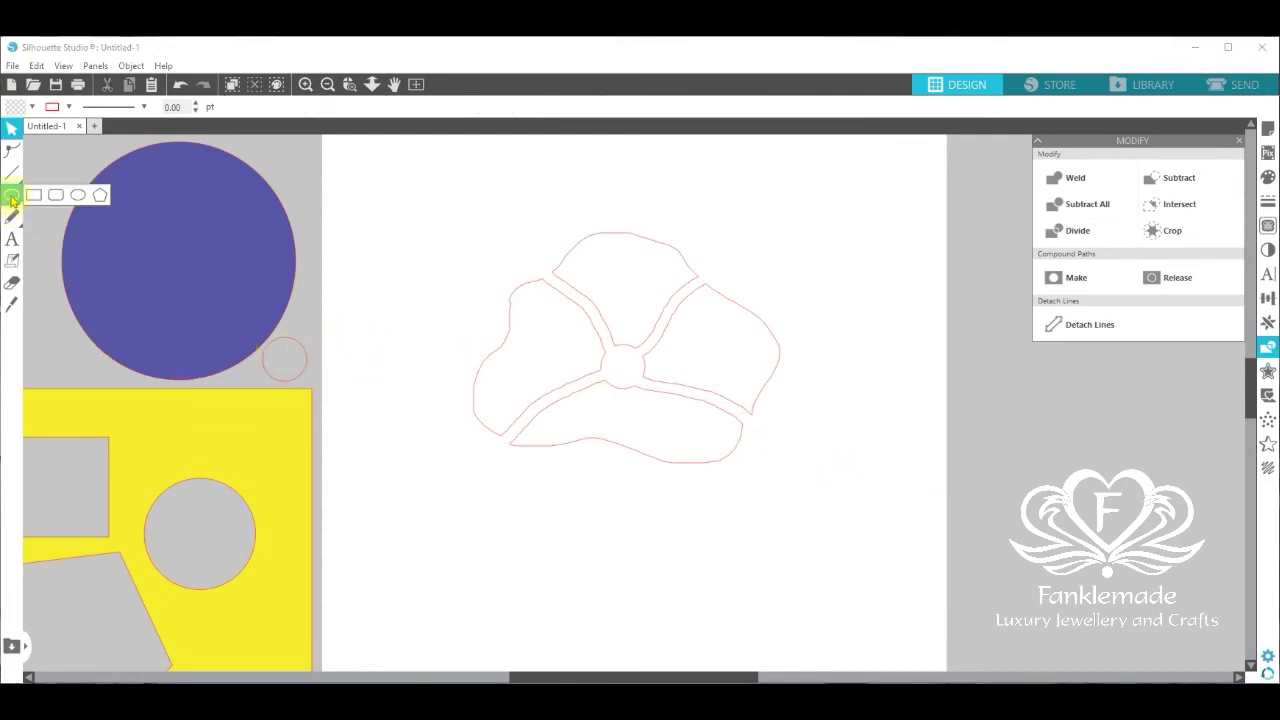
Draw a 6.973 in circle around the flower and make it and the petals one compound path.
{"action": "left_click", "coordinate": [78, 195]}
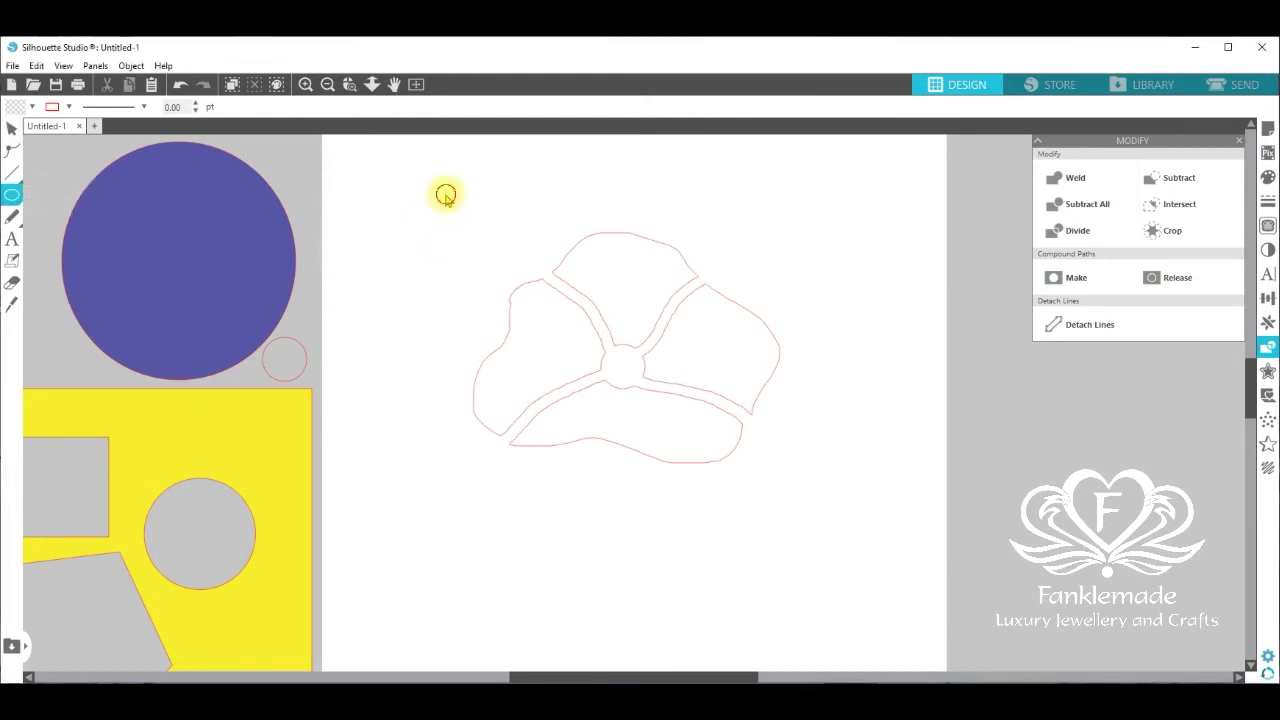
{"action": "left_click_drag", "start_coordinate": [446, 196], "coordinate": [814, 556]}
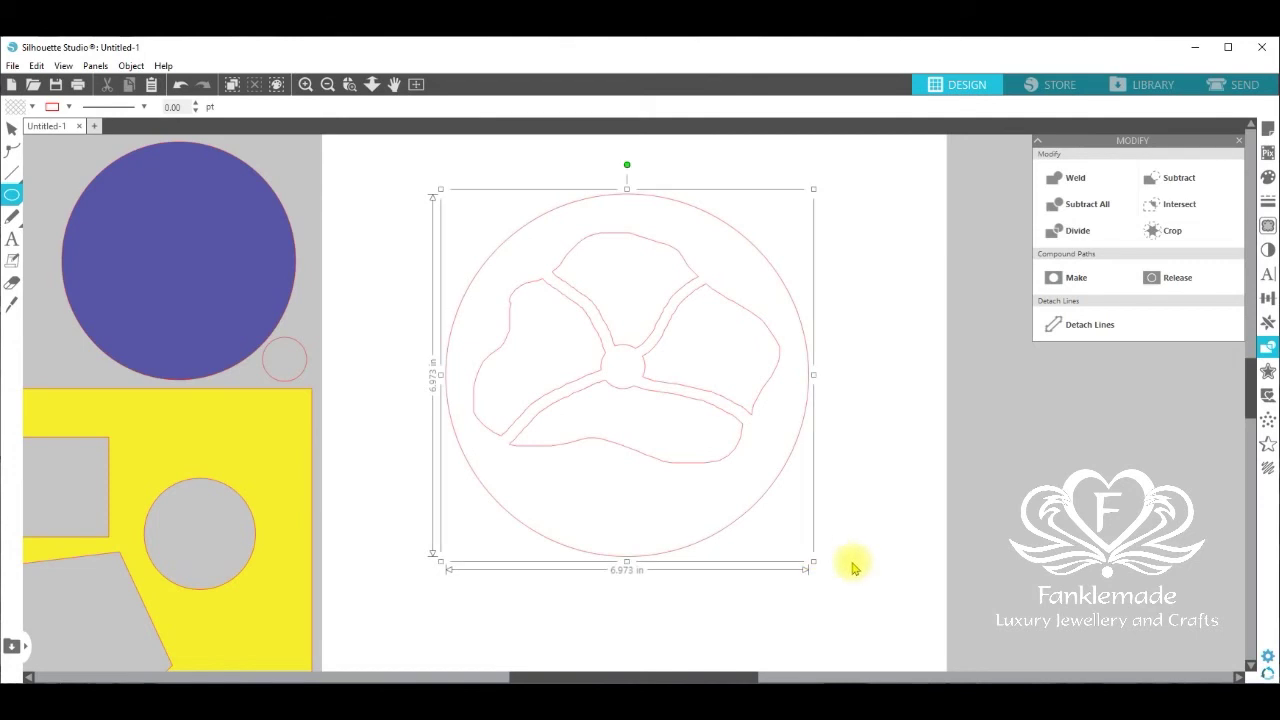
{"action": "left_click", "coordinate": [391, 157]}
{"action": "key", "text": "ctrl+a"}
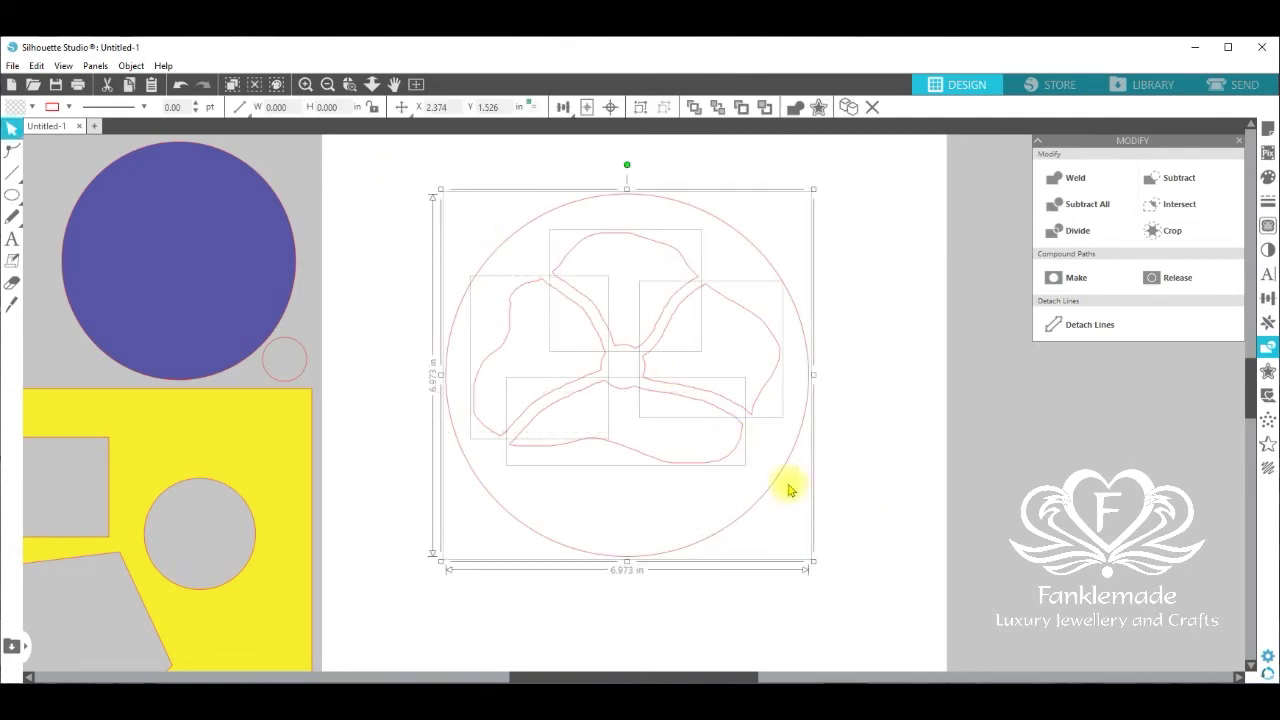
{"action": "right_click", "coordinate": [788, 490]}
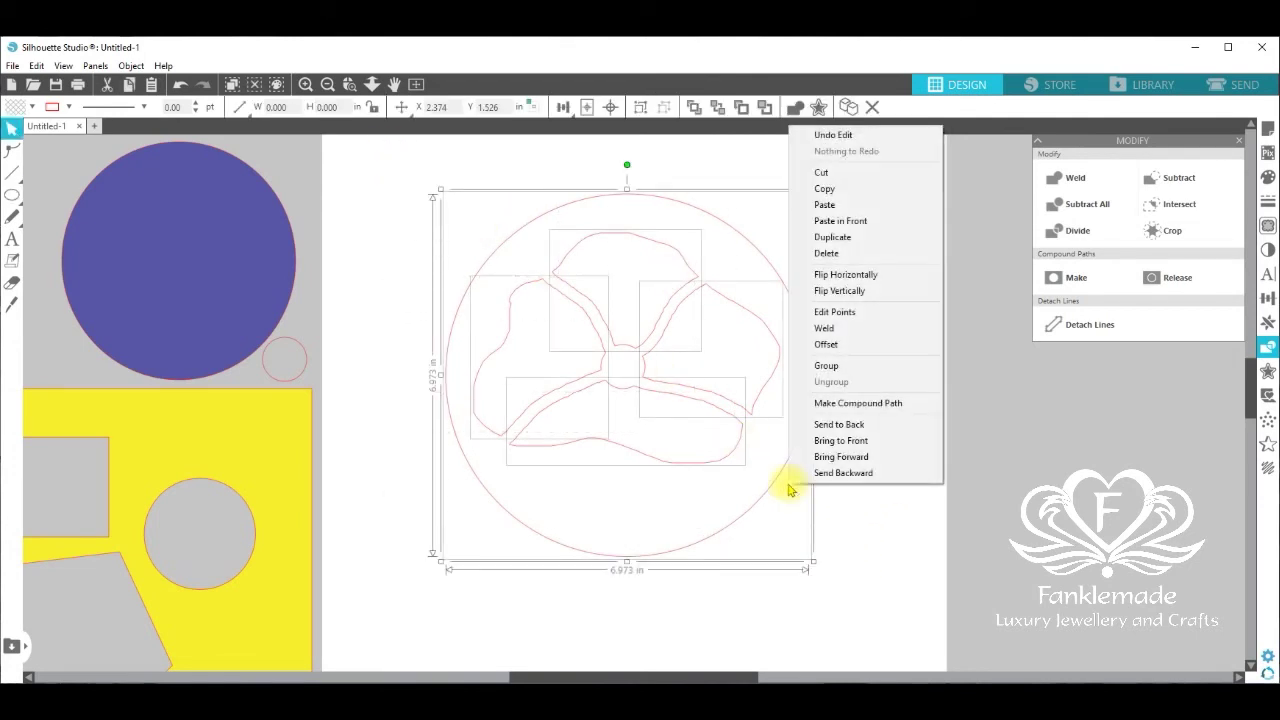
{"action": "left_click", "coordinate": [873, 404]}
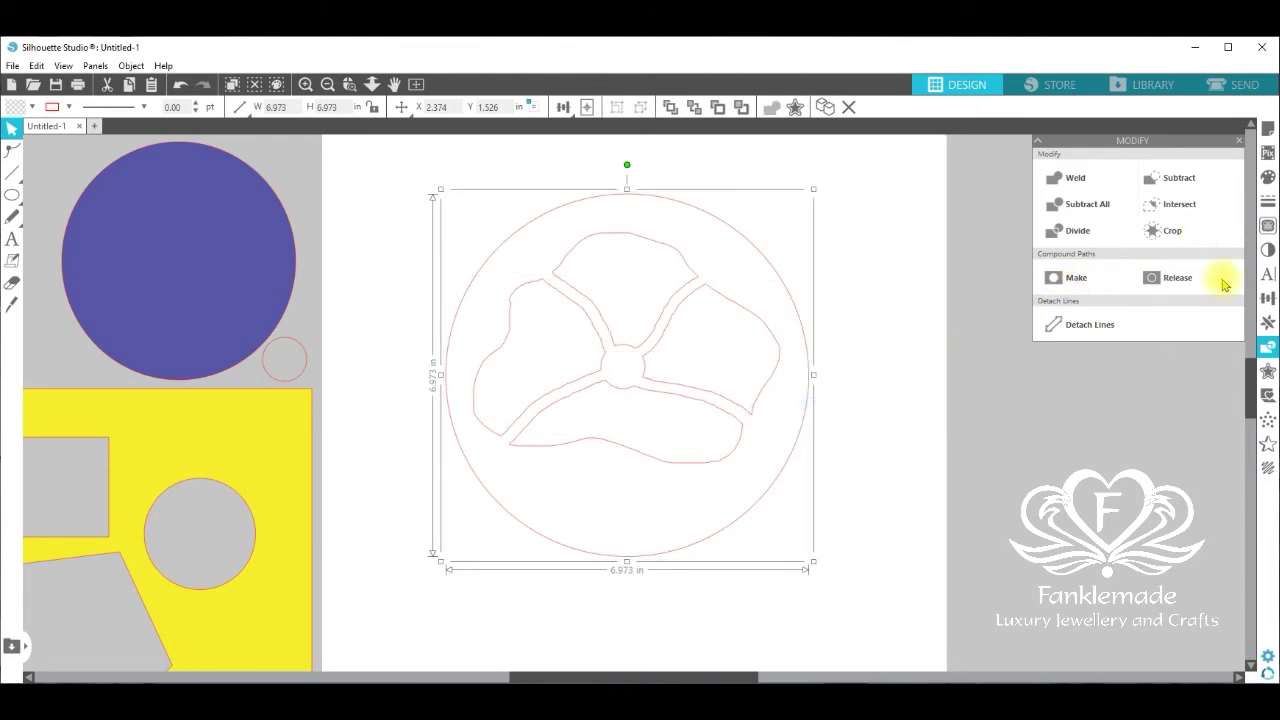
Fill the poppy compound path with red.
{"action": "left_click", "coordinate": [1268, 176]}
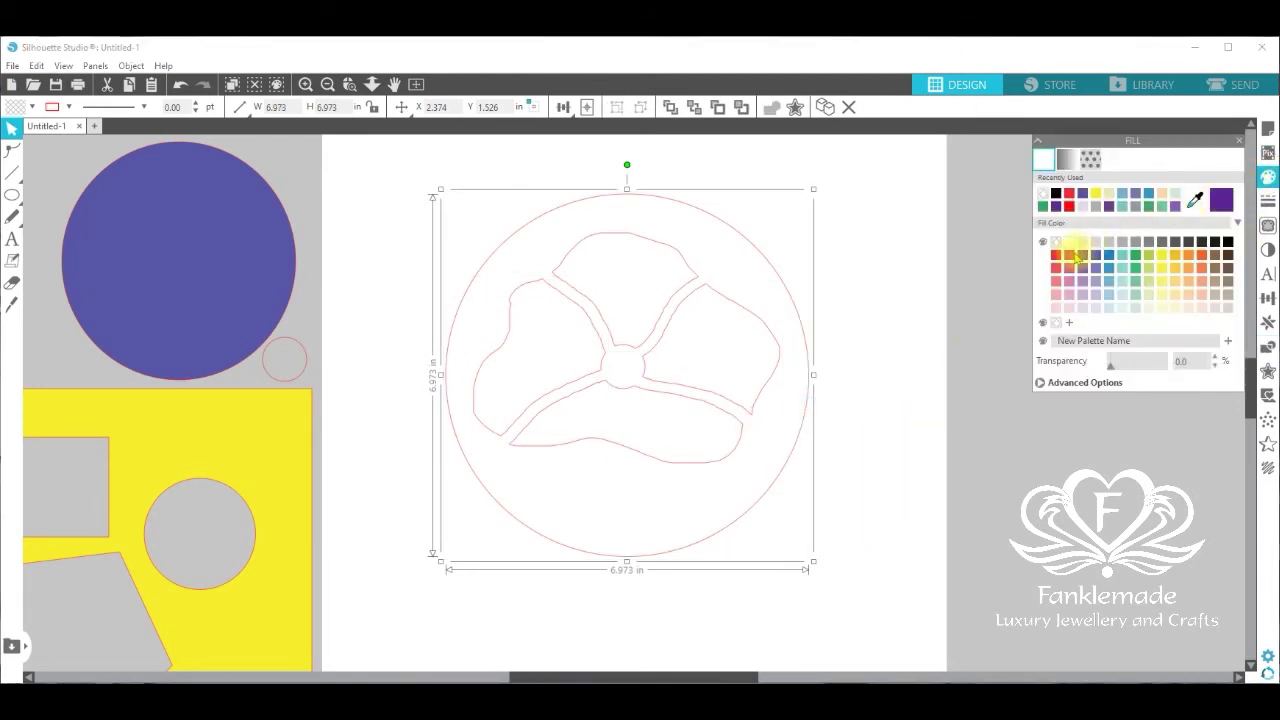
{"action": "left_click", "coordinate": [1054, 257]}
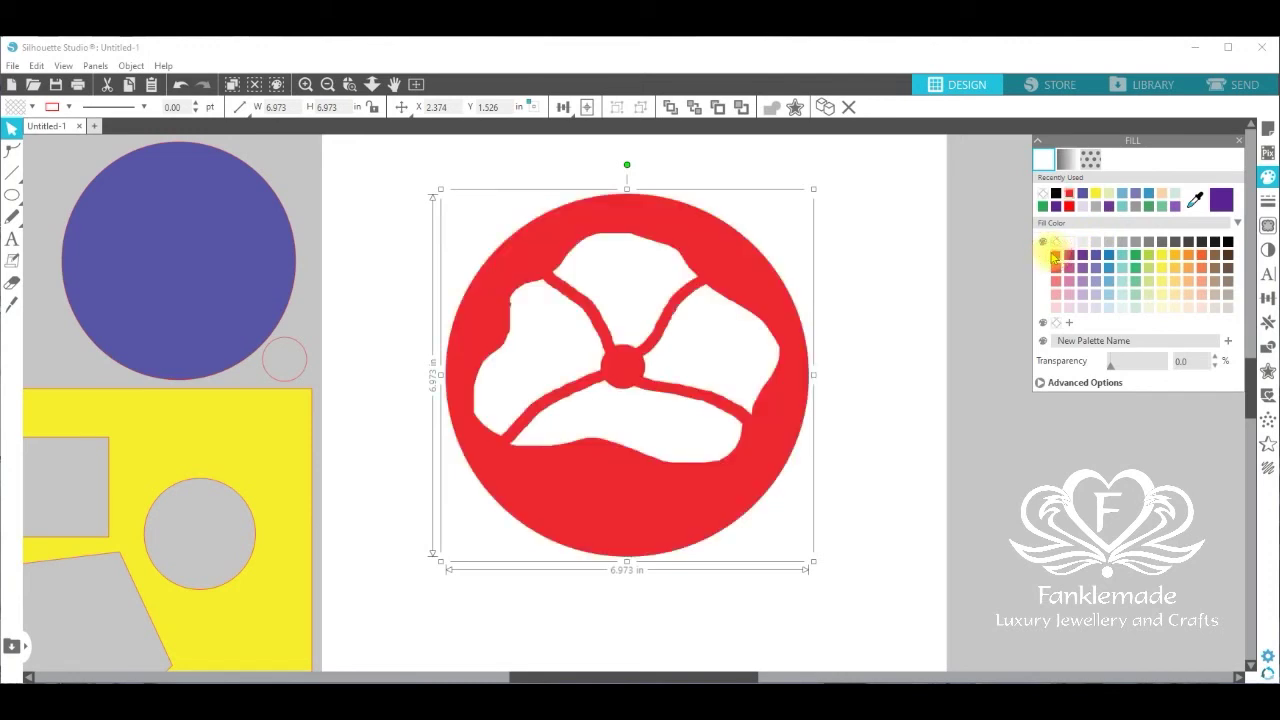
{"action": "left_click", "coordinate": [824, 526]}
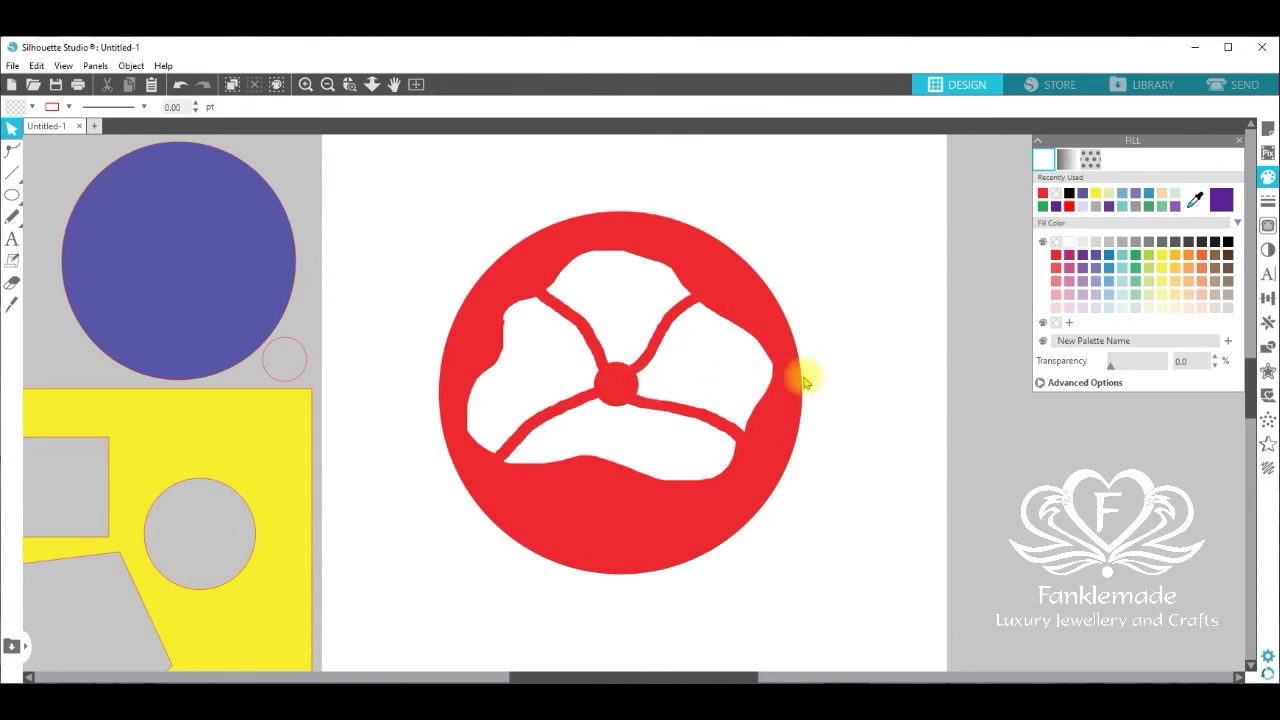
Move the blue circle under the poppy, enlarge it, and centre the poppy over it.
{"action": "left_click_drag", "start_coordinate": [196, 320], "coordinate": [529, 337]}
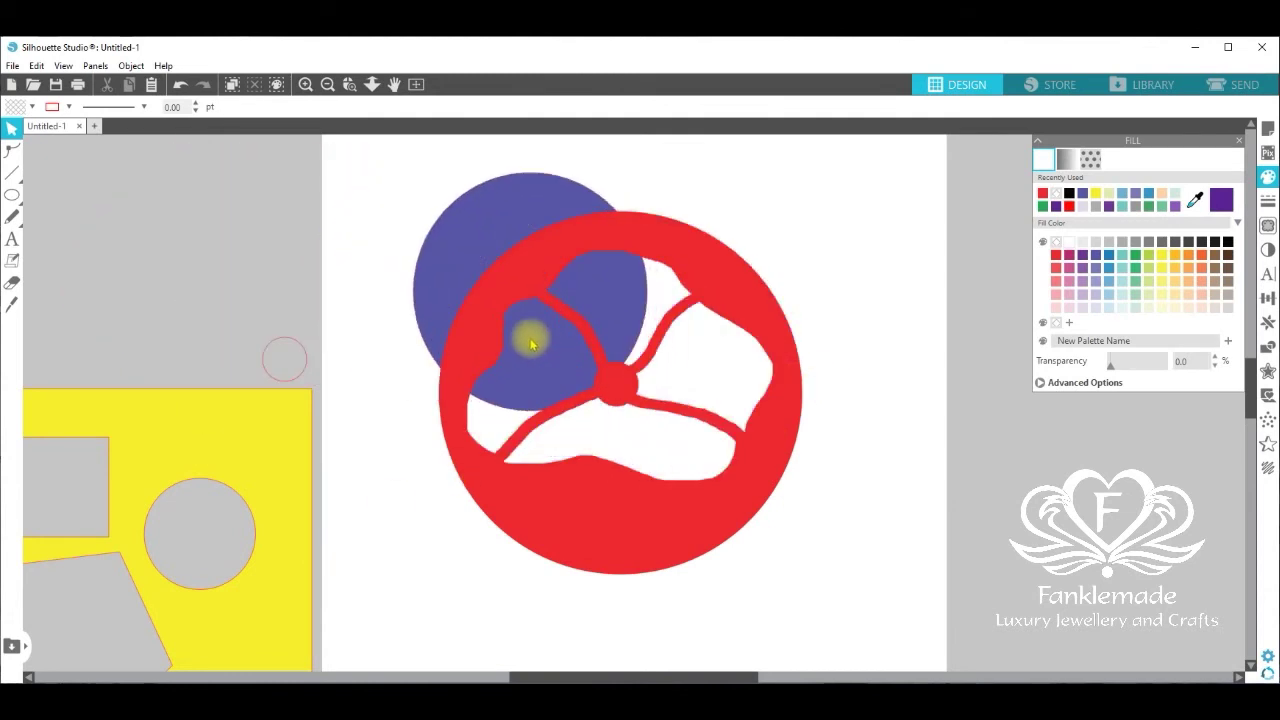
{"action": "left_click_drag", "start_coordinate": [624, 392], "coordinate": [880, 610]}
{"action": "mouse_move", "coordinate": [826, 533]}
{"action": "left_mouse_down"}
{"action": "mouse_move", "coordinate": [823, 508]}
{"action": "mouse_move", "coordinate": [808, 523]}
{"action": "mouse_move", "coordinate": [820, 540]}
{"action": "mouse_move", "coordinate": [812, 526]}
{"action": "left_mouse_up"}
{"action": "left_click", "coordinate": [705, 510]}
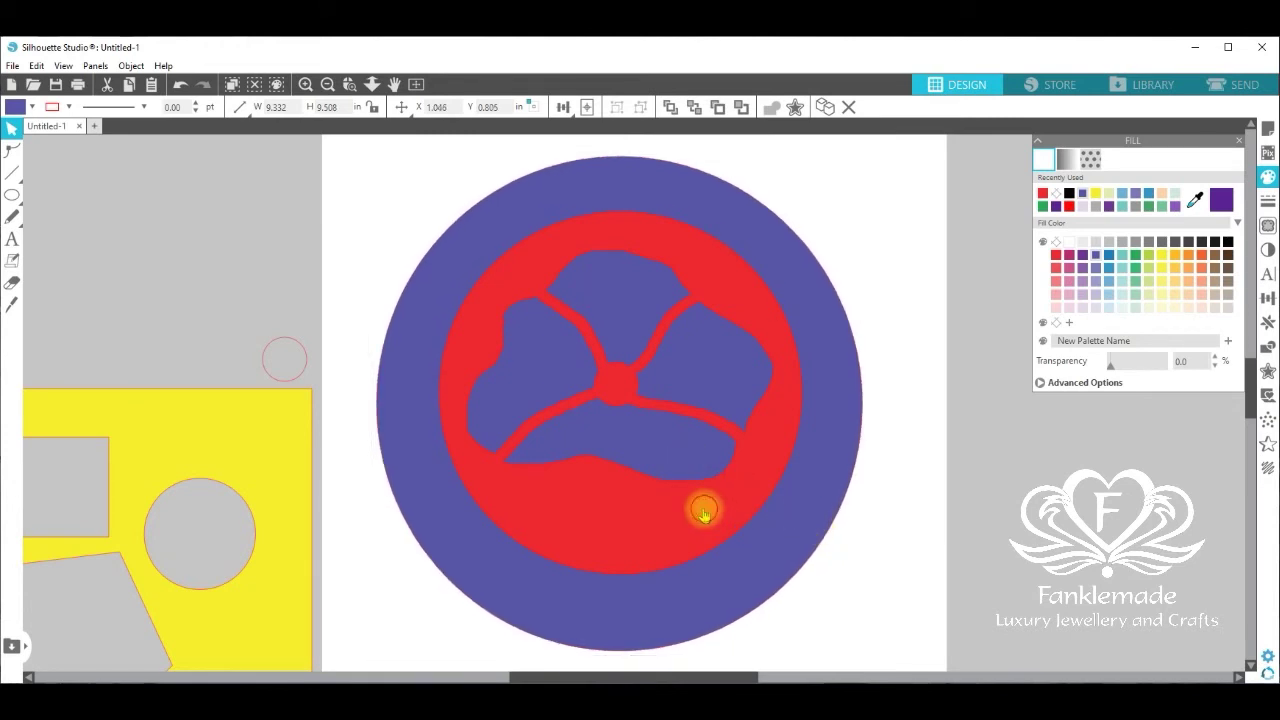
{"action": "left_click_drag", "start_coordinate": [726, 448], "coordinate": [751, 463]}
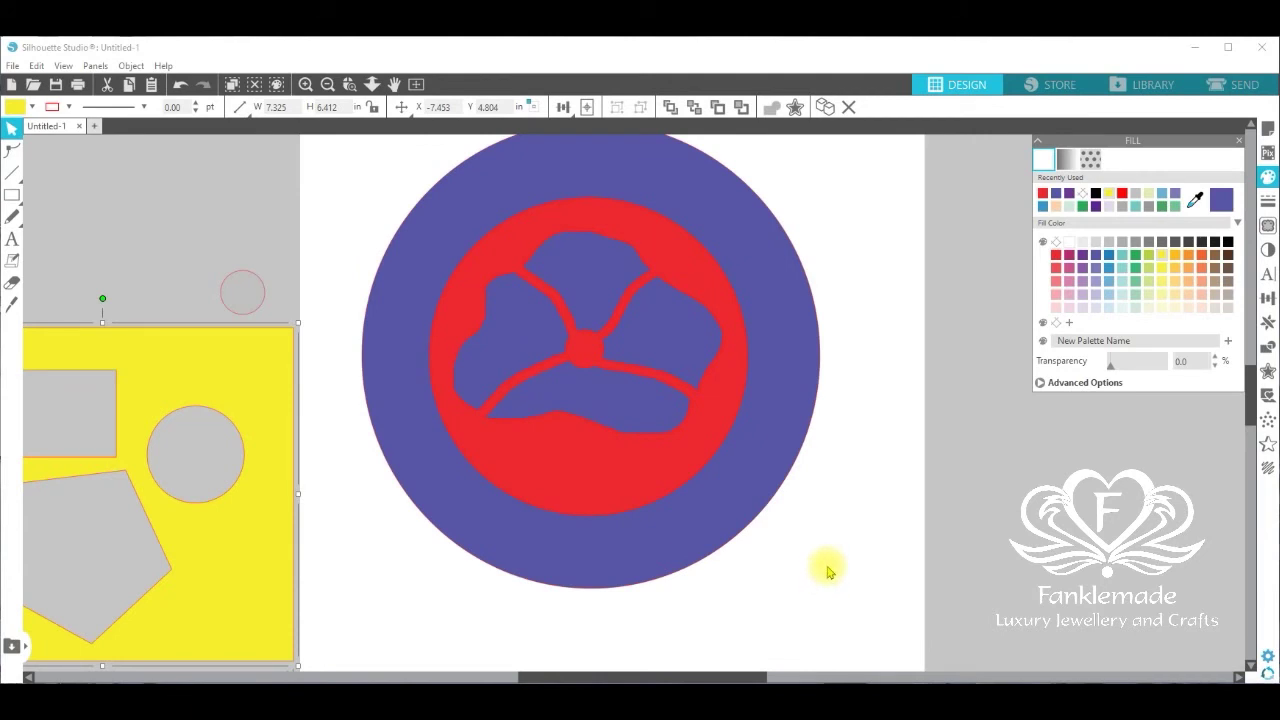
{"action": "left_click", "coordinate": [543, 229]}
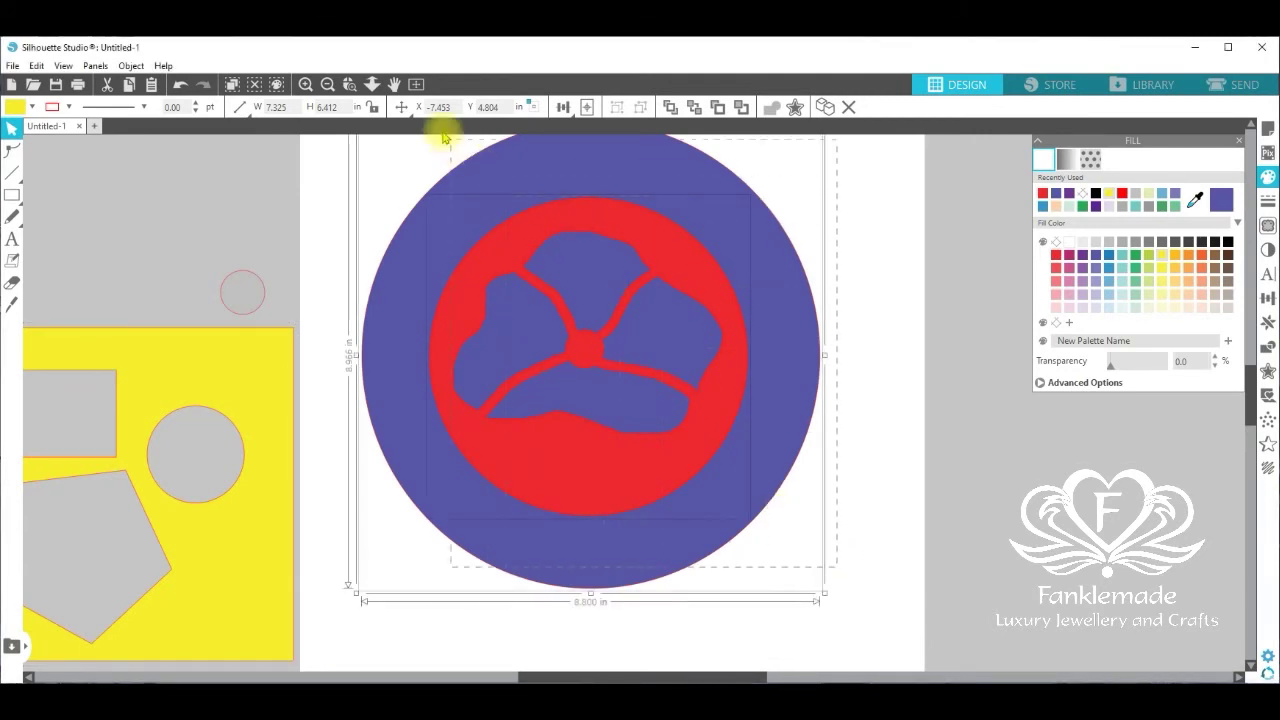
Move the finished poppy off to the left and draw a freehand blob on the empty page.
{"action": "scroll", "coordinate": [500, 160], "scroll_direction": "up", "scroll_amount": 1}
{"action": "left_click_drag", "start_coordinate": [783, 374], "coordinate": [254, 236]}
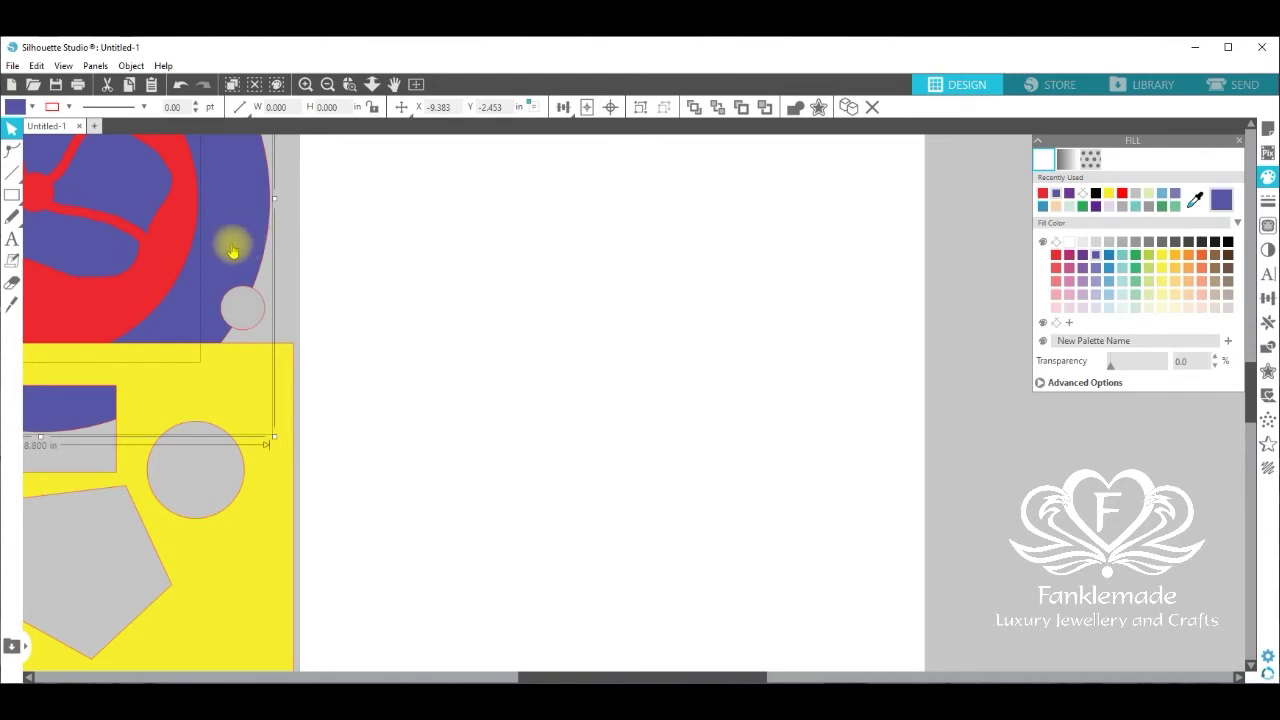
{"action": "left_click", "coordinate": [11, 219]}
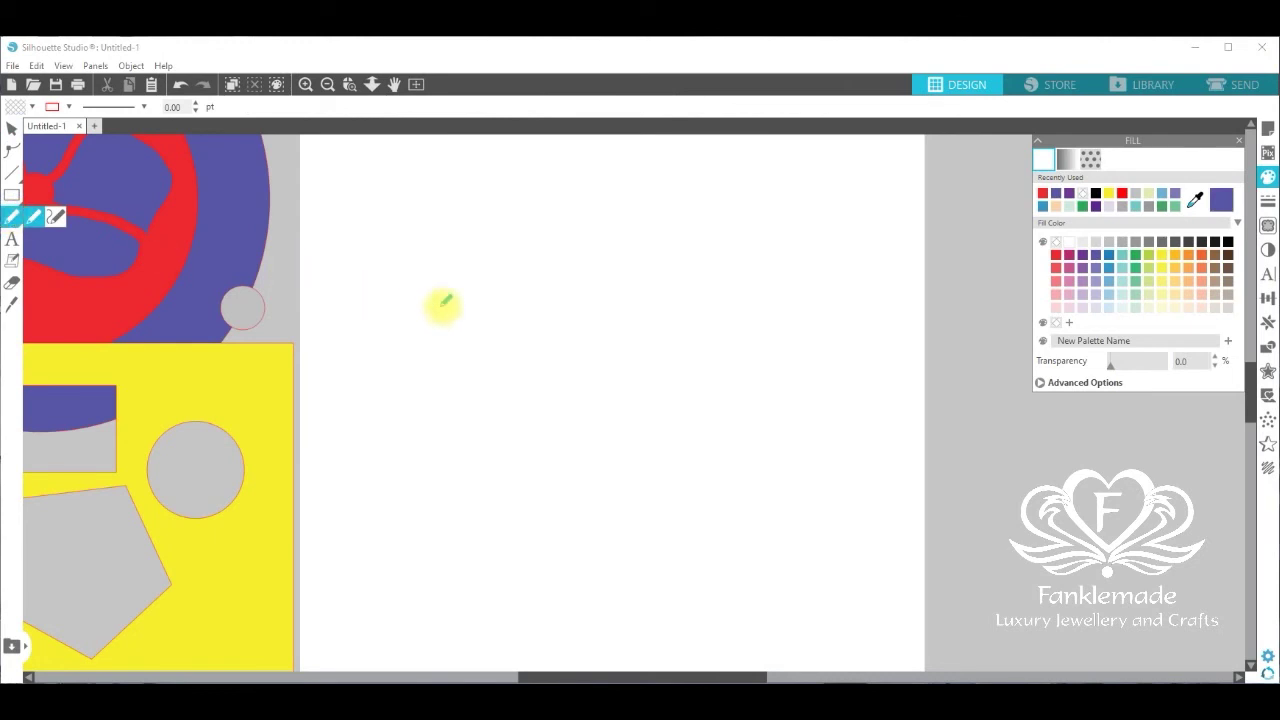
{"action": "mouse_move", "coordinate": [445, 304]}
{"action": "left_mouse_down"}
{"action": "mouse_move", "coordinate": [455, 274]}
{"action": "mouse_move", "coordinate": [506, 241]}
{"action": "mouse_move", "coordinate": [582, 265]}
{"action": "mouse_move", "coordinate": [670, 270]}
{"action": "mouse_move", "coordinate": [719, 417]}
{"action": "mouse_move", "coordinate": [604, 470]}
{"action": "mouse_move", "coordinate": [520, 487]}
{"action": "mouse_move", "coordinate": [463, 445]}
{"action": "mouse_move", "coordinate": [444, 308]}
{"action": "left_mouse_up"}
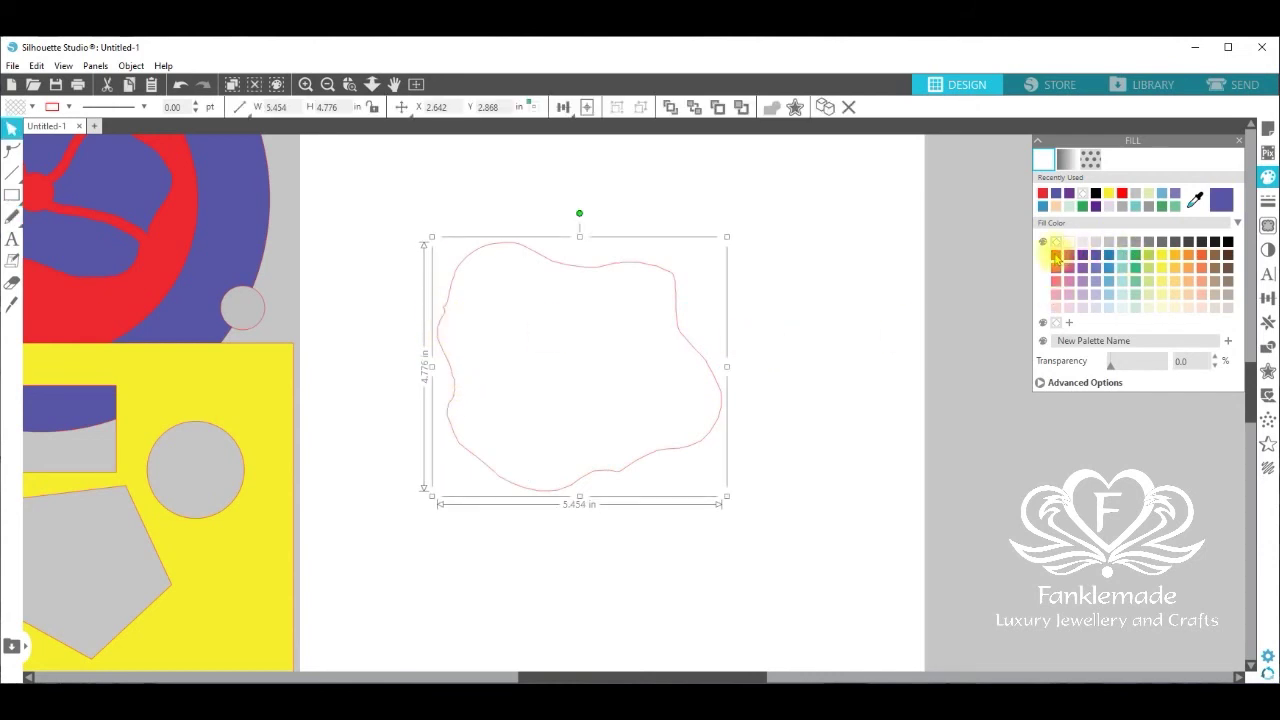
Test a red fill on the blob, set it back to no fill, and shift it right.
{"action": "left_click", "coordinate": [1055, 255]}
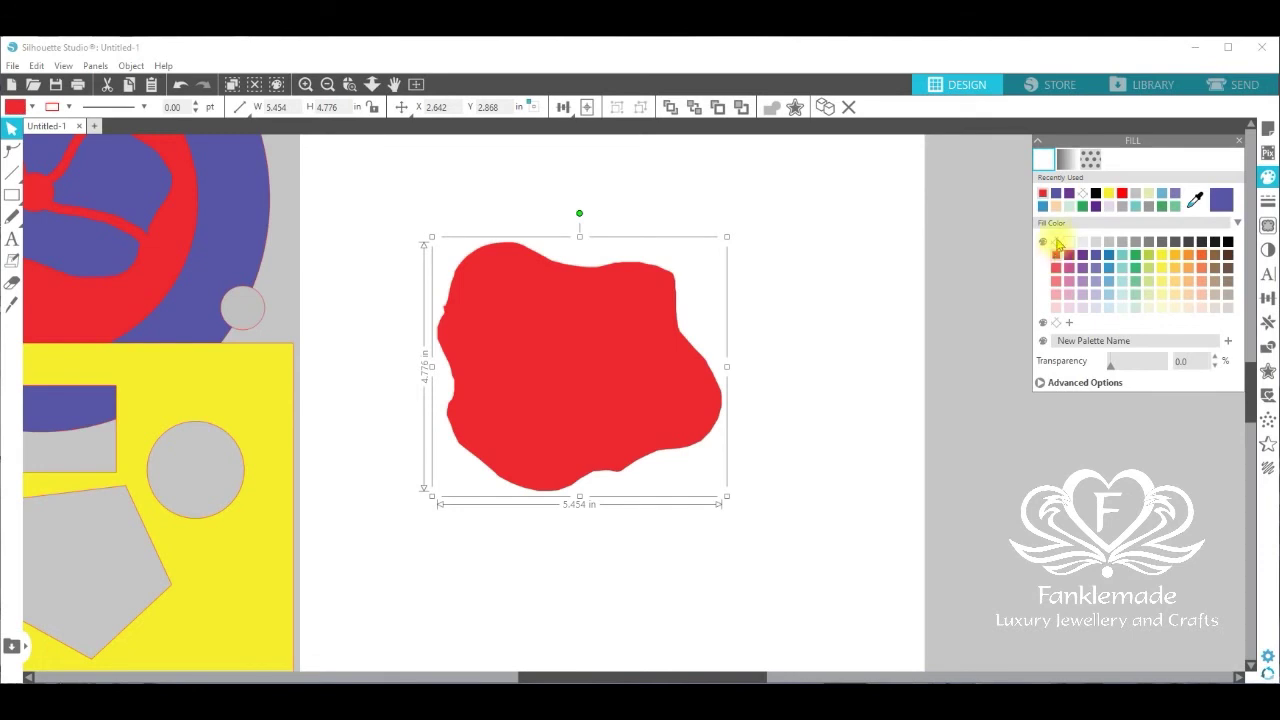
{"action": "left_click", "coordinate": [1057, 242]}
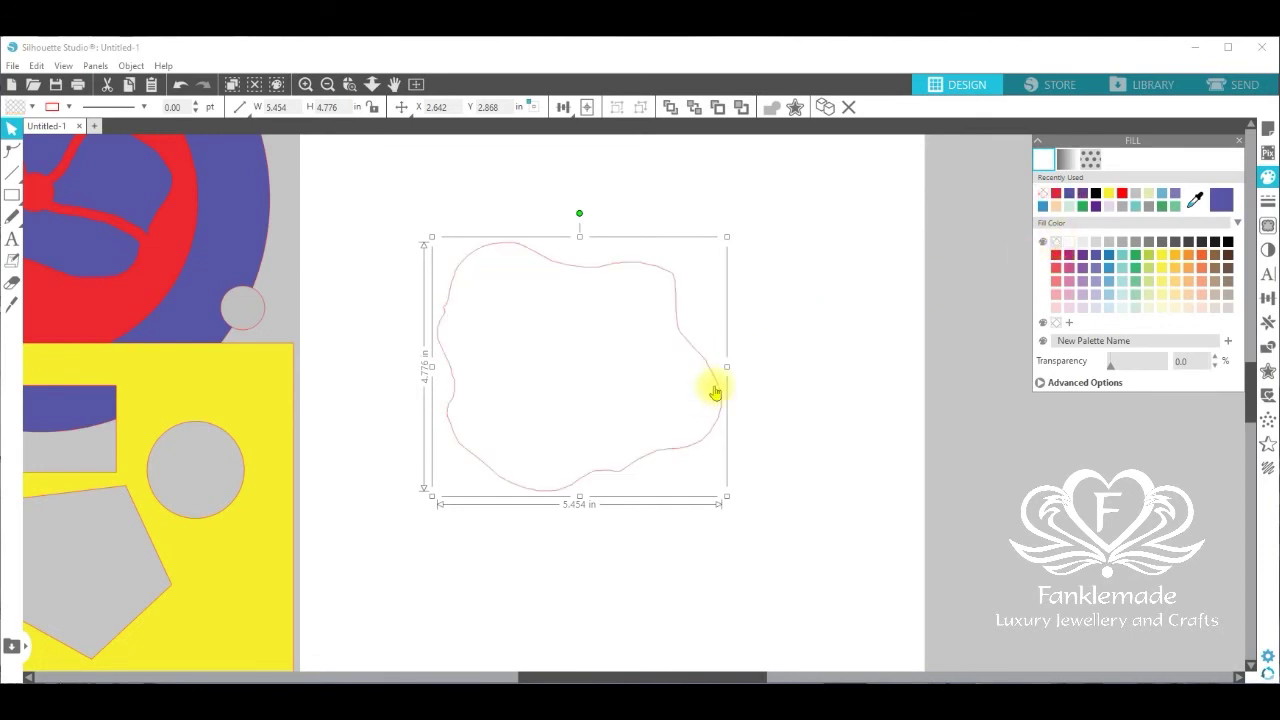
{"action": "mouse_move", "coordinate": [720, 392]}
{"action": "left_mouse_down"}
{"action": "mouse_move", "coordinate": [740, 365]}
{"action": "mouse_move", "coordinate": [767, 395]}
{"action": "left_mouse_up"}
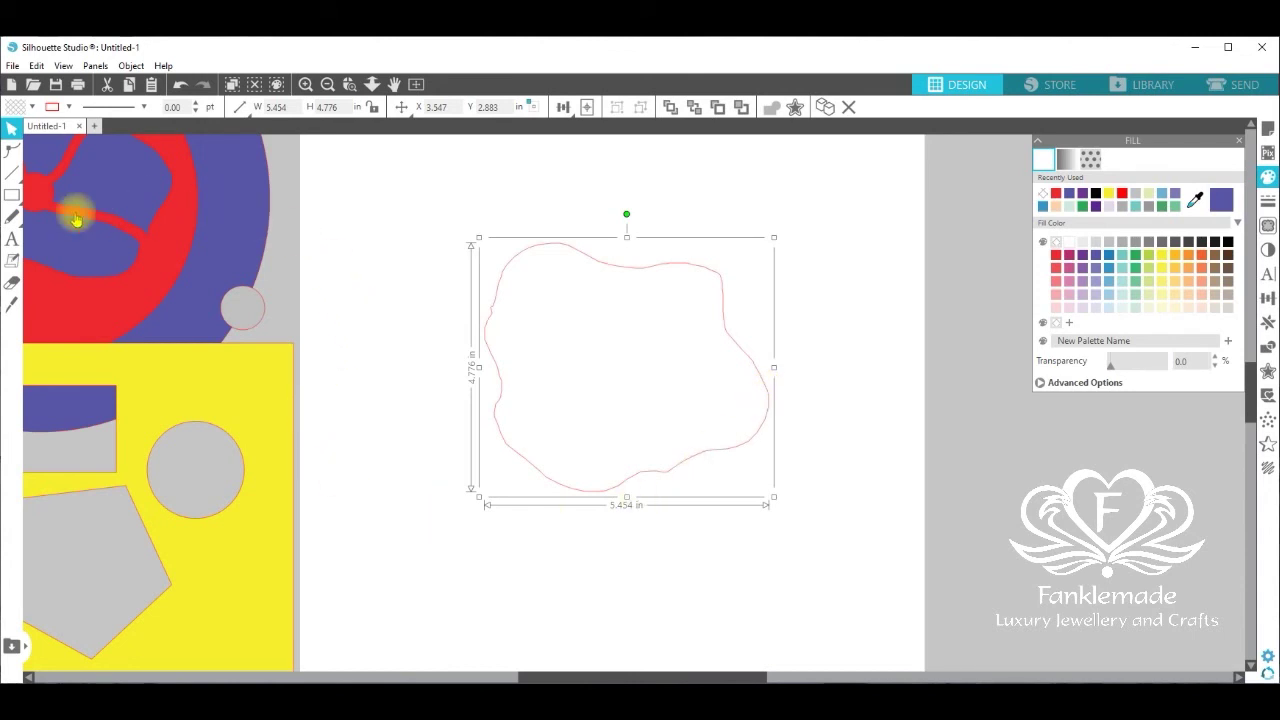
{"action": "mouse_move", "coordinate": [11, 224]}
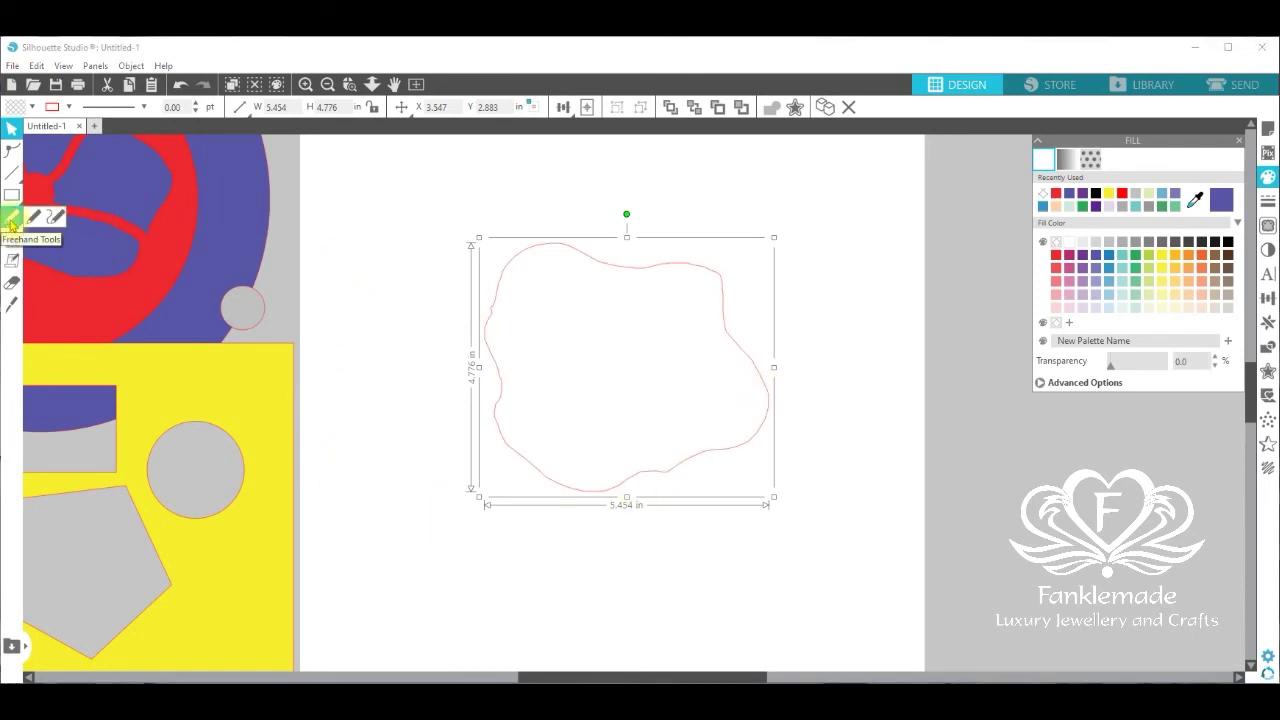
{"action": "left_click", "coordinate": [11, 224]}
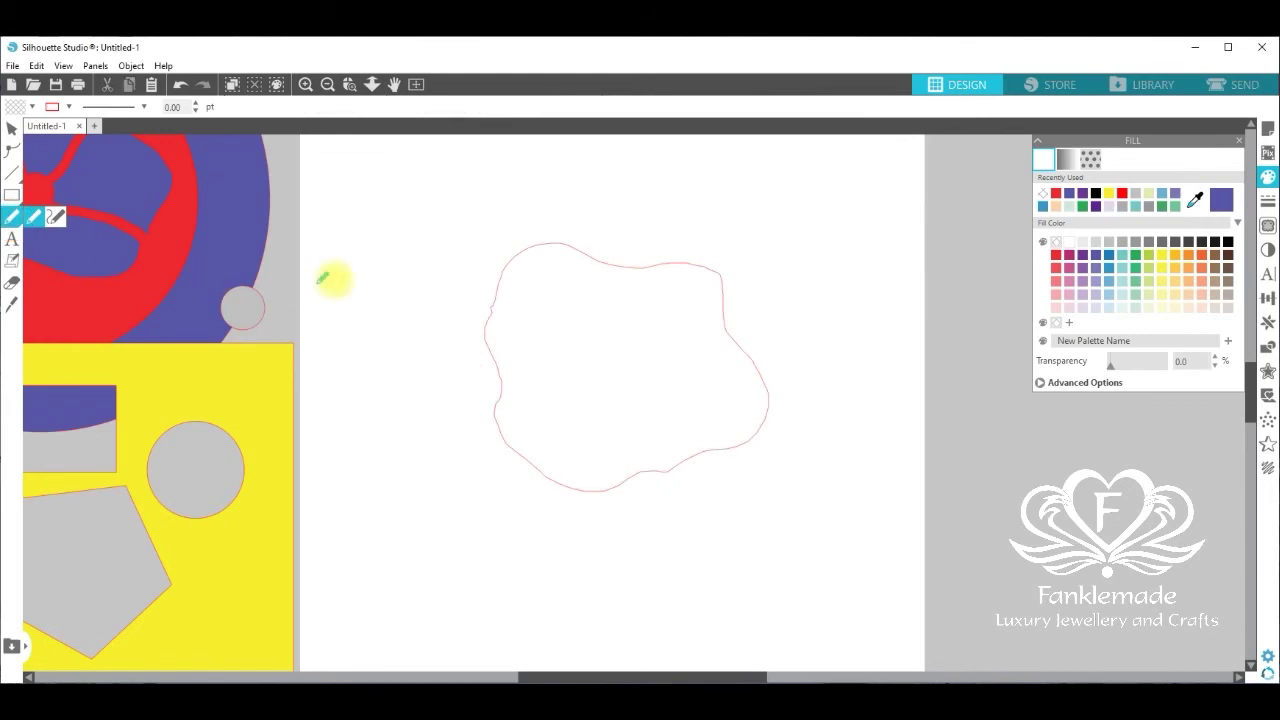
Draw two diagonal freehand strokes across the blob forming an X.
{"action": "mouse_move", "coordinate": [484, 264]}
{"action": "left_mouse_down"}
{"action": "mouse_move", "coordinate": [520, 299]}
{"action": "mouse_move", "coordinate": [634, 351]}
{"action": "mouse_move", "coordinate": [733, 442]}
{"action": "mouse_move", "coordinate": [830, 478]}
{"action": "left_mouse_up"}
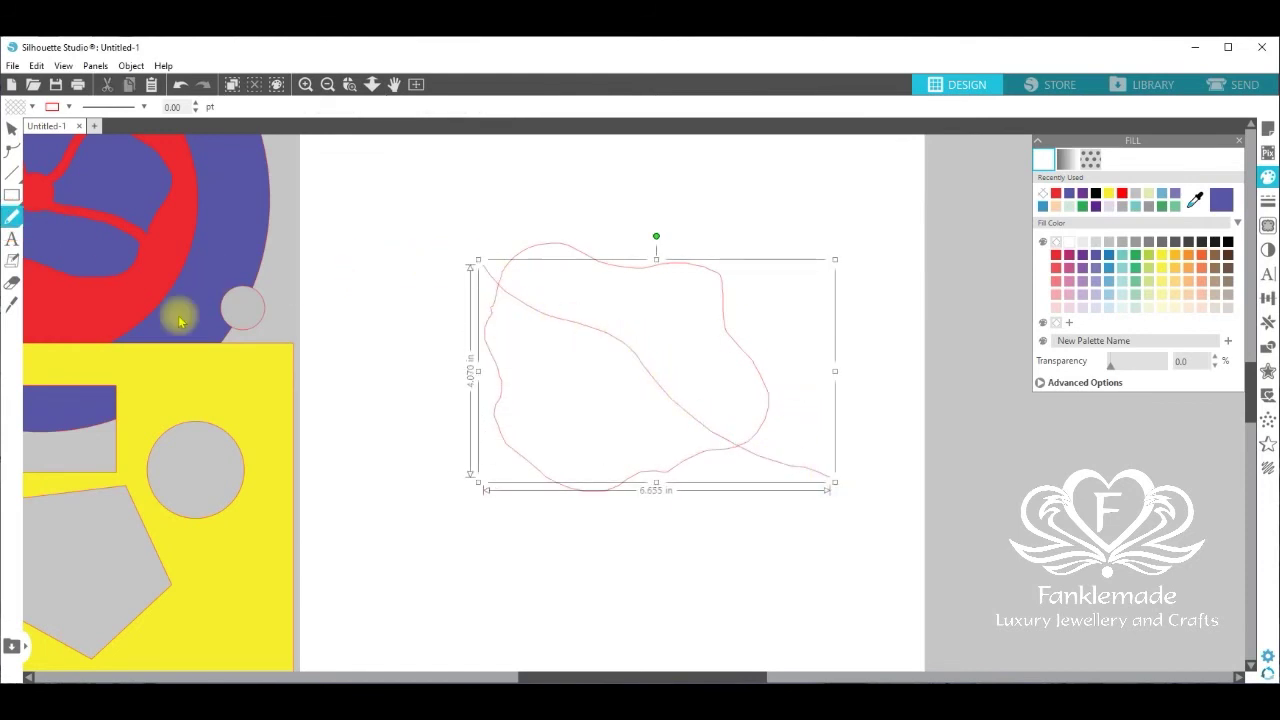
{"action": "left_click", "coordinate": [11, 128]}
{"action": "mouse_move", "coordinate": [13, 228]}
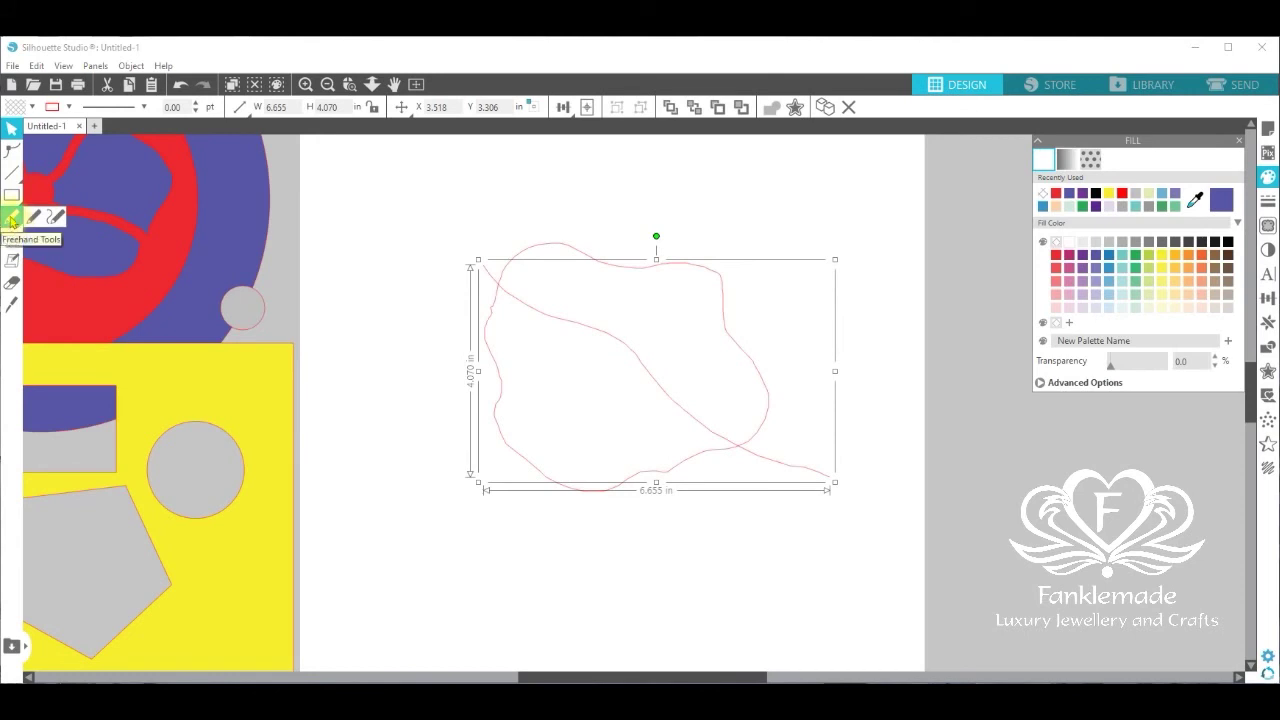
{"action": "left_click", "coordinate": [12, 220]}
{"action": "mouse_move", "coordinate": [761, 257]}
{"action": "left_mouse_down"}
{"action": "mouse_move", "coordinate": [656, 313]}
{"action": "mouse_move", "coordinate": [559, 441]}
{"action": "mouse_move", "coordinate": [486, 484]}
{"action": "left_mouse_up"}
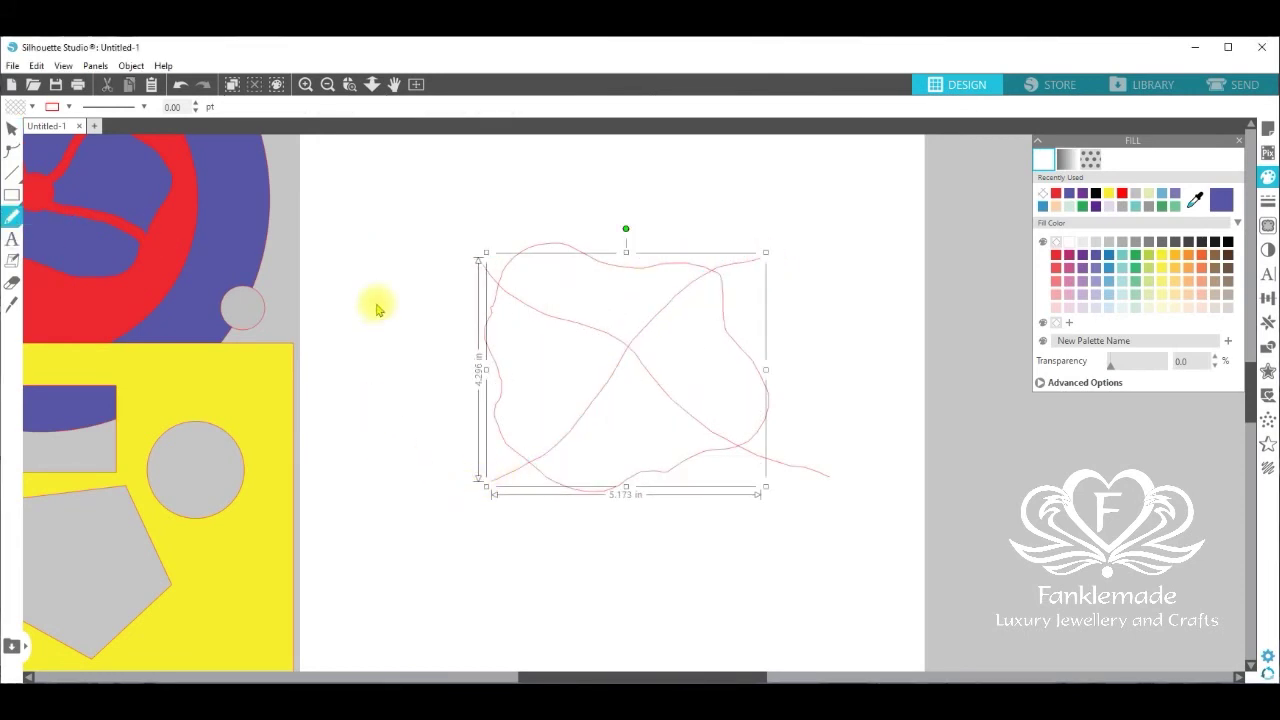
Select both crossing strokes and group them with Ctrl+G.
{"action": "key", "text": "v"}
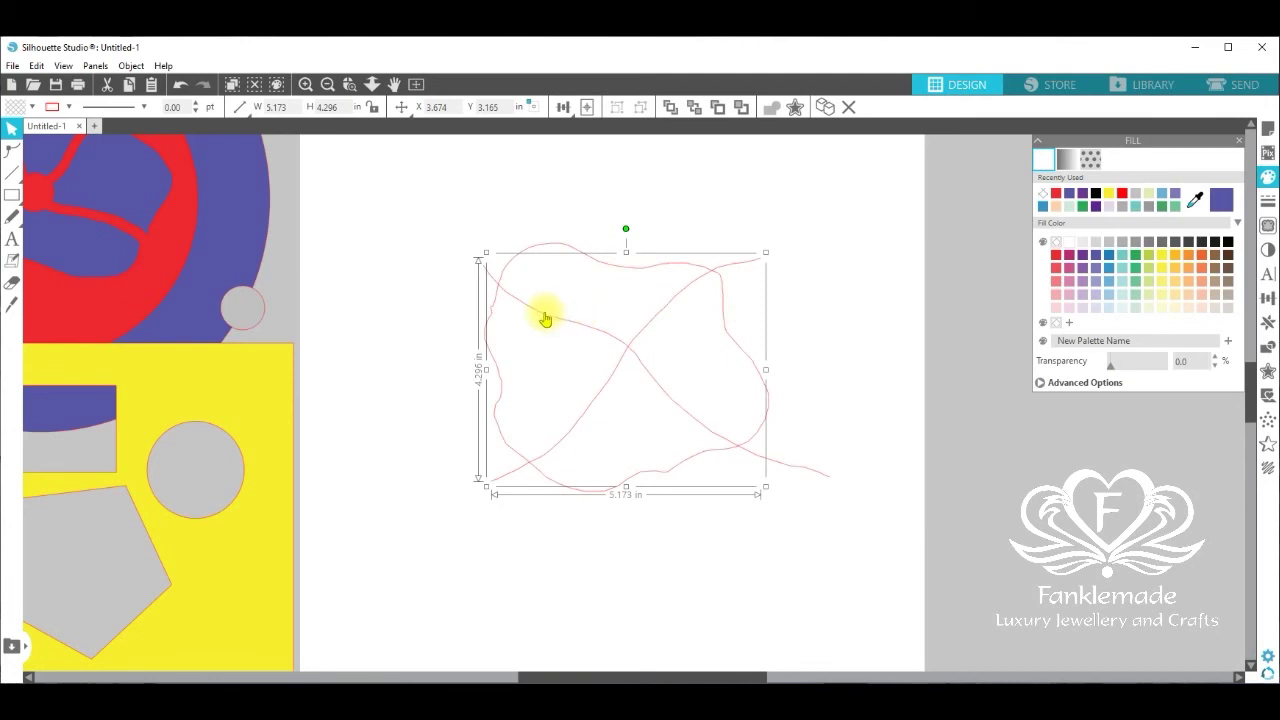
{"action": "left_click", "coordinate": [491, 283], "text": "shift"}
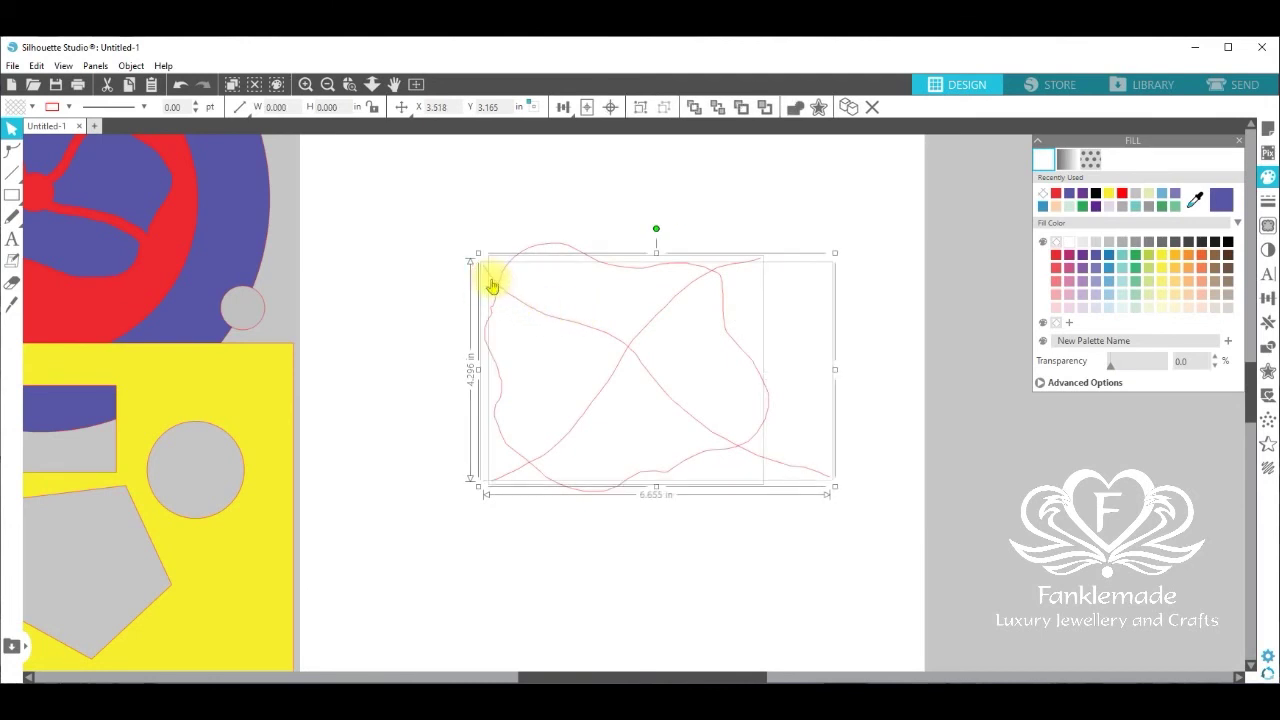
{"action": "left_click", "coordinate": [484, 281]}
{"action": "left_click", "coordinate": [489, 279], "text": "shift"}
{"action": "key", "text": "ctrl+g"}
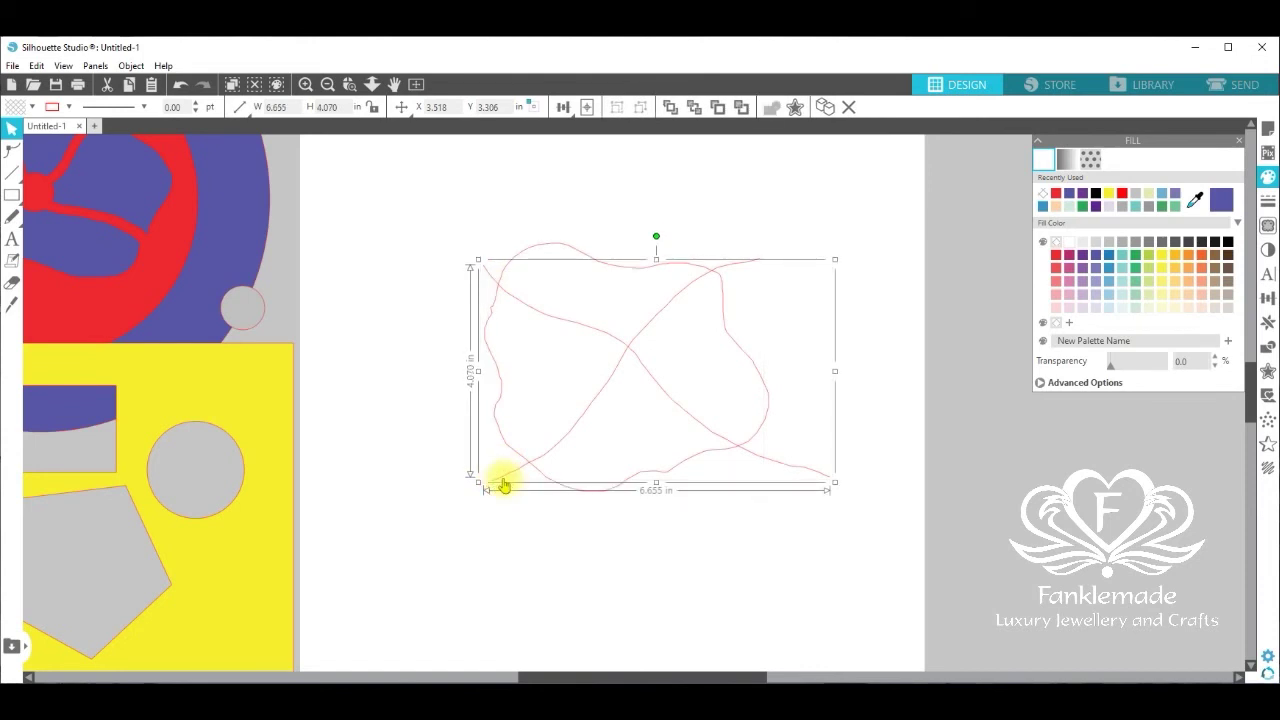
{"action": "left_click", "coordinate": [503, 486], "text": "shift"}
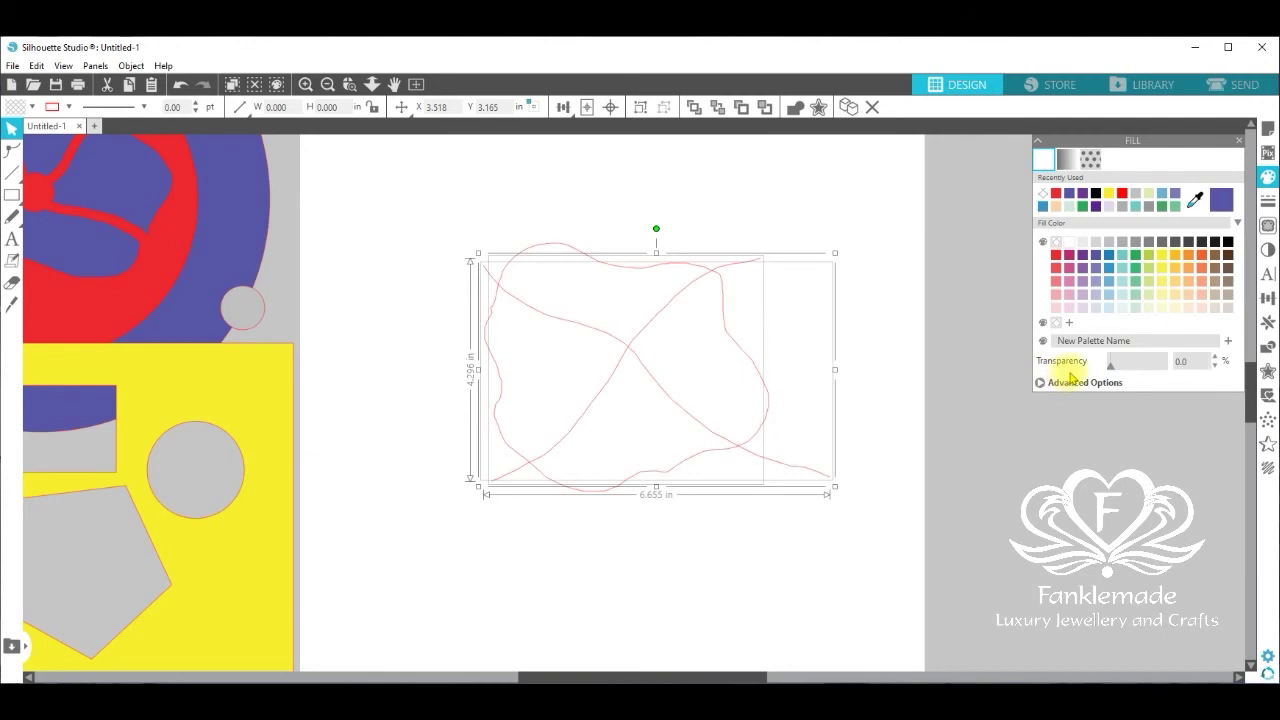
{"action": "left_click", "coordinate": [1268, 376]}
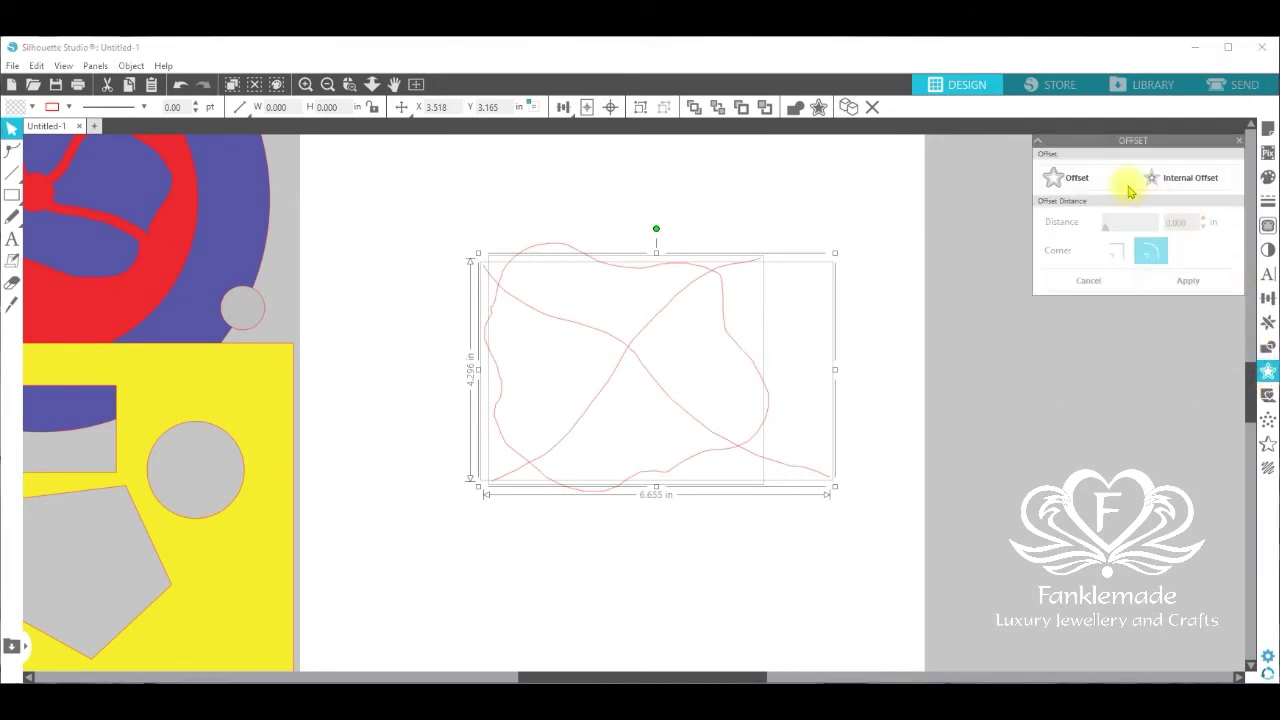
Preview a 0.125 in rounded offset outline around the crossing lines.
{"action": "left_click", "coordinate": [1072, 180]}
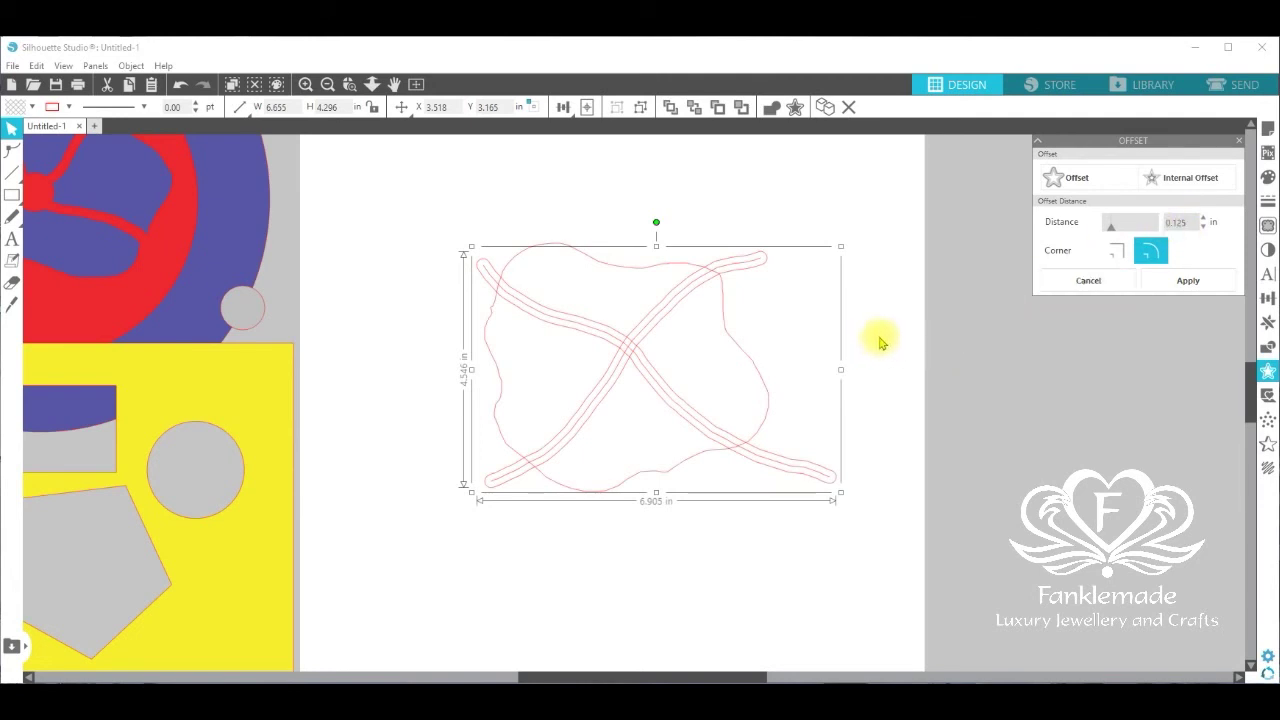
Drag the original thin crossing lines aside, leaving the offset X bands over the blob.
{"action": "left_click", "coordinate": [880, 335]}
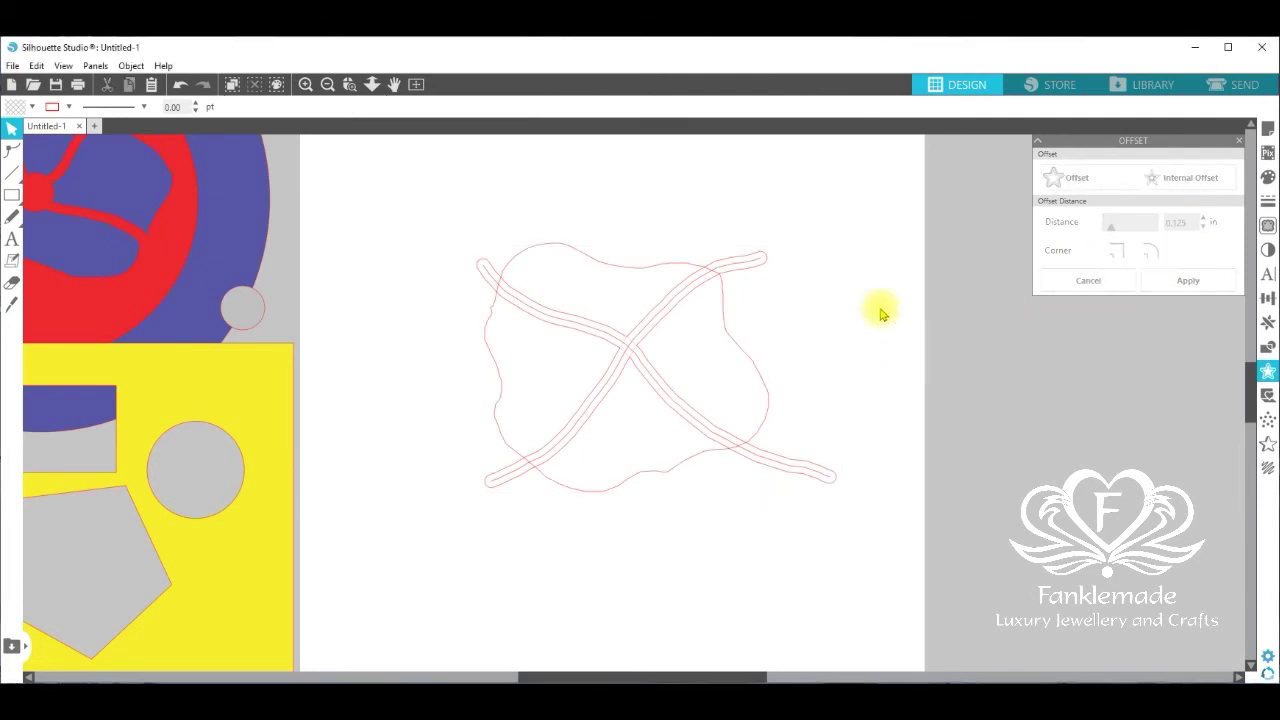
{"action": "left_click", "coordinate": [739, 268]}
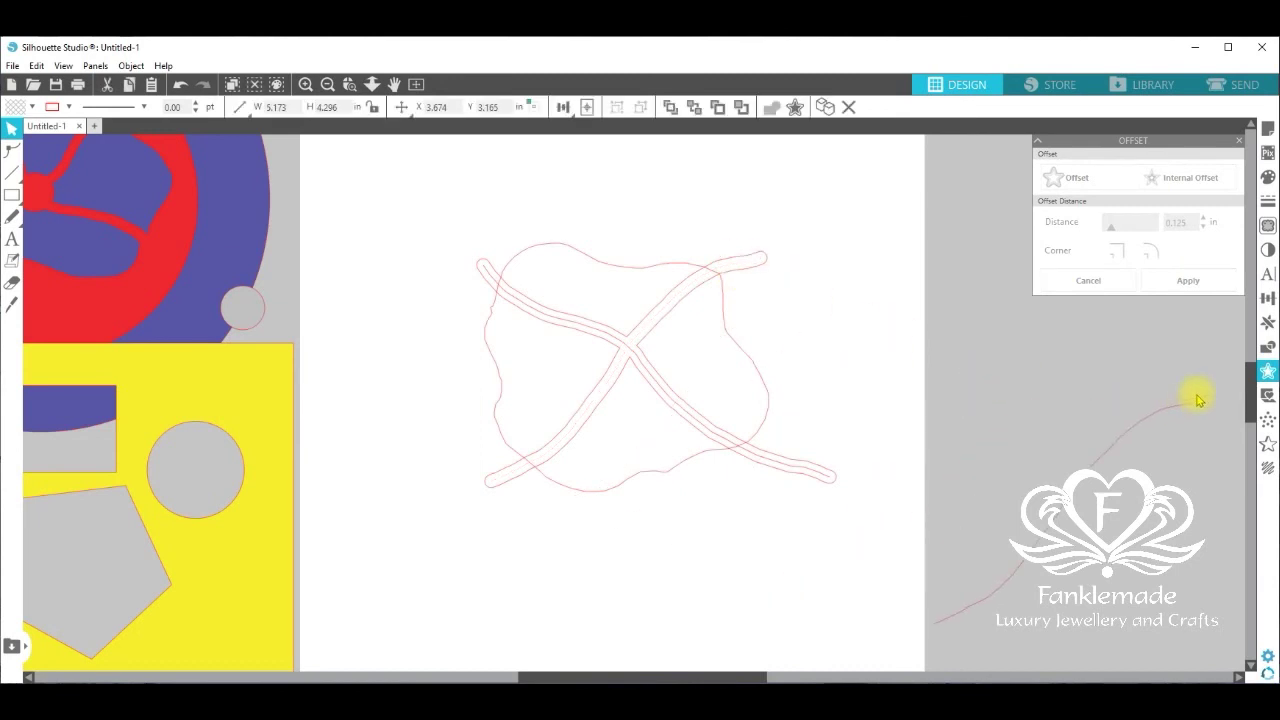
{"action": "mouse_move", "coordinate": [683, 407]}
{"action": "left_mouse_down"}
{"action": "mouse_move", "coordinate": [1249, 569]}
{"action": "mouse_move", "coordinate": [1108, 520]}
{"action": "mouse_move", "coordinate": [703, 457]}
{"action": "mouse_move", "coordinate": [733, 432]}
{"action": "left_mouse_up"}
{"action": "left_click", "coordinate": [734, 431]}
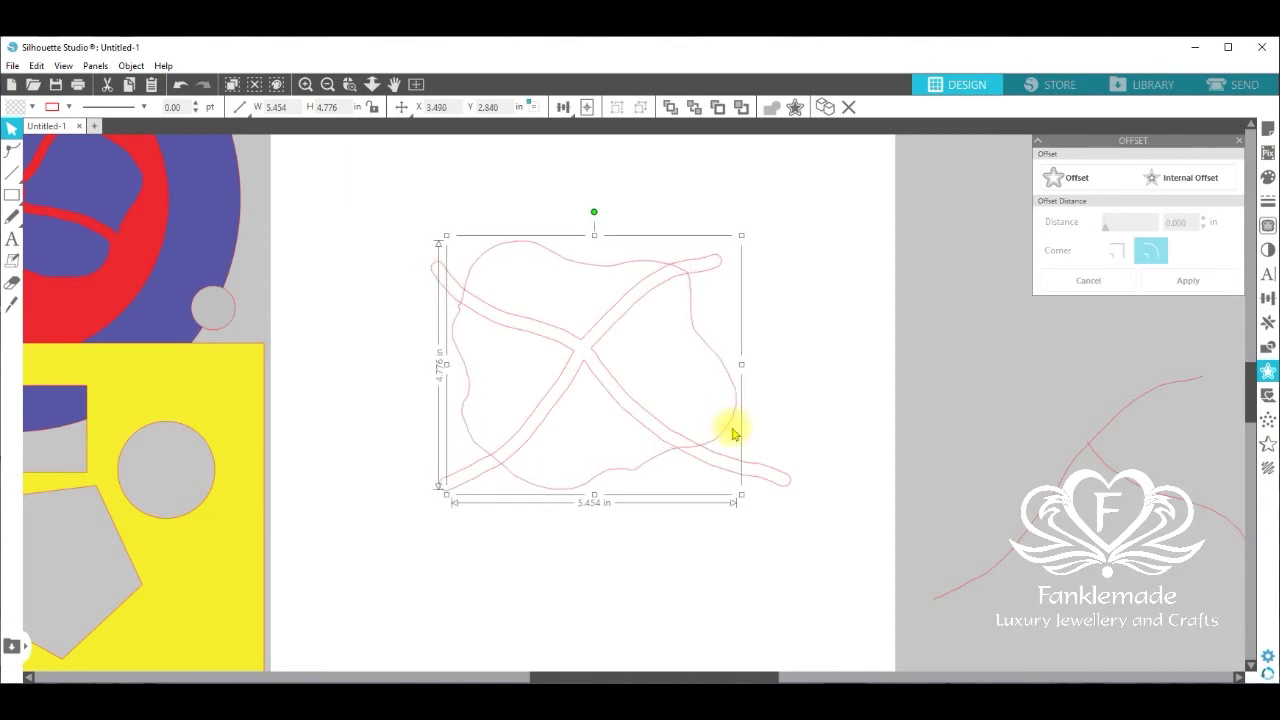
Subtract the widened X from the blob to leave four petals, then move the X outline off-page right.
{"action": "left_click_drag", "start_coordinate": [334, 207], "coordinate": [778, 530]}
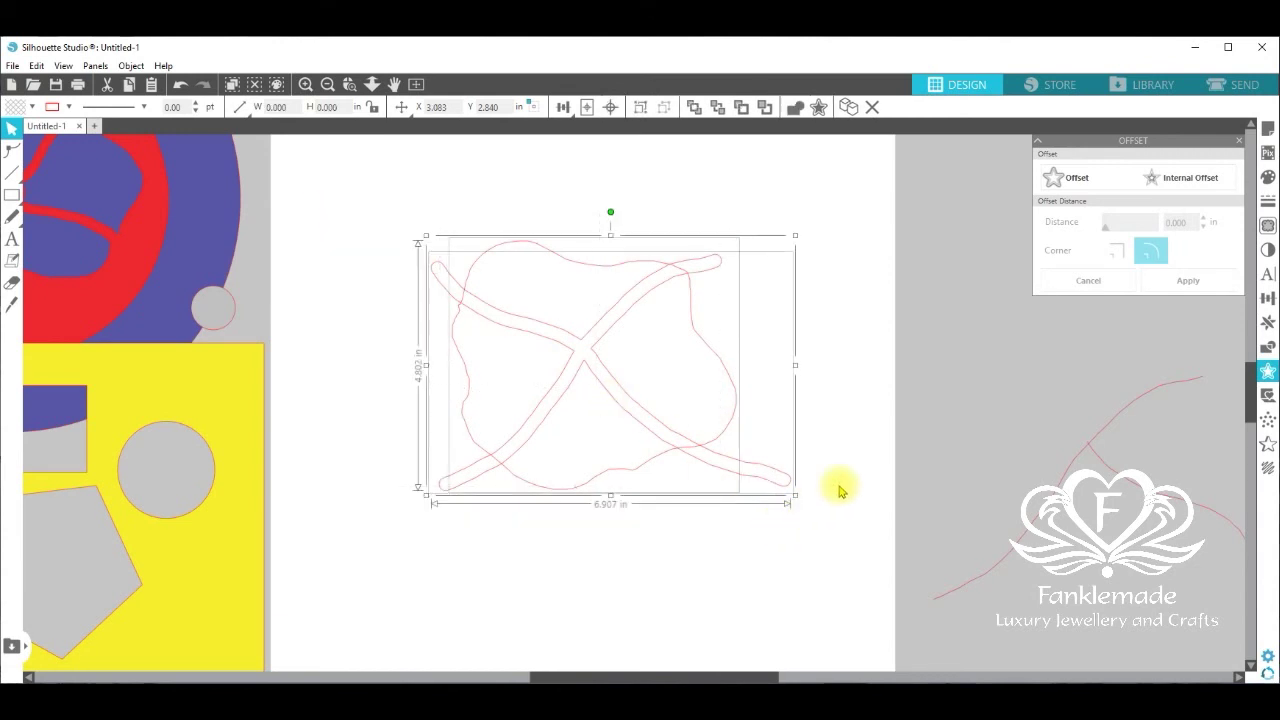
{"action": "left_click", "coordinate": [1267, 350]}
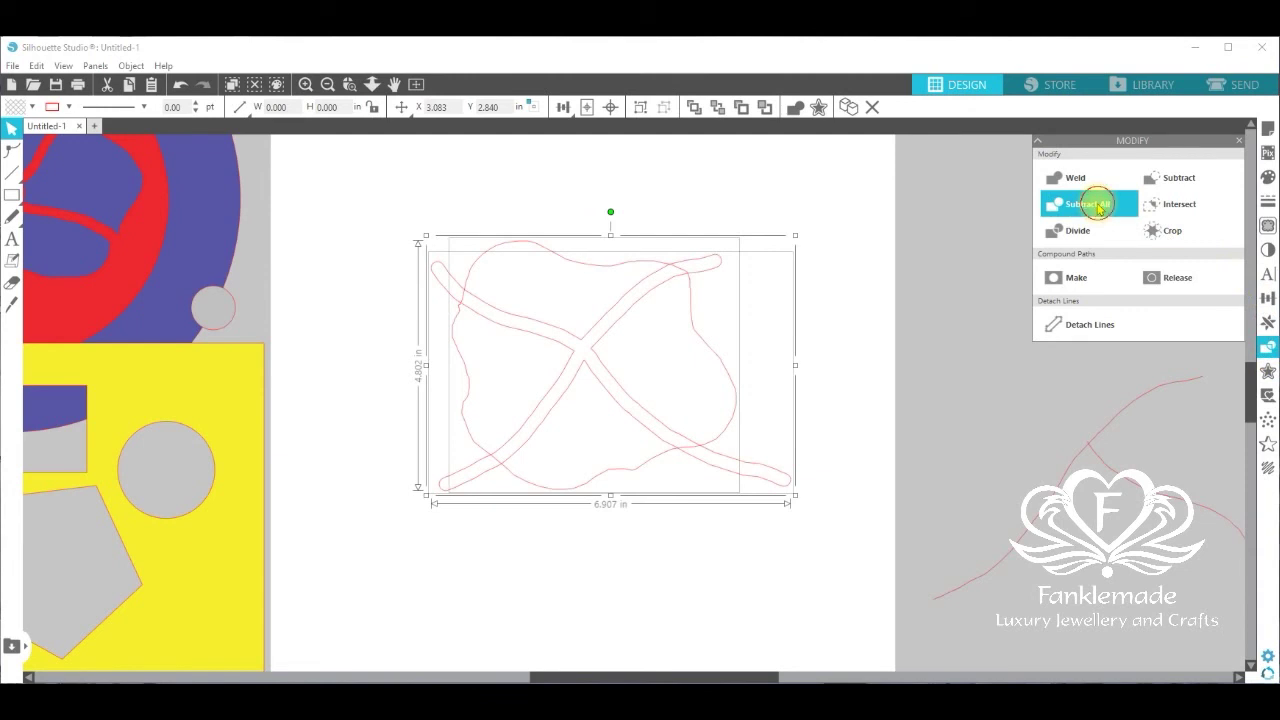
{"action": "left_click", "coordinate": [1098, 207]}
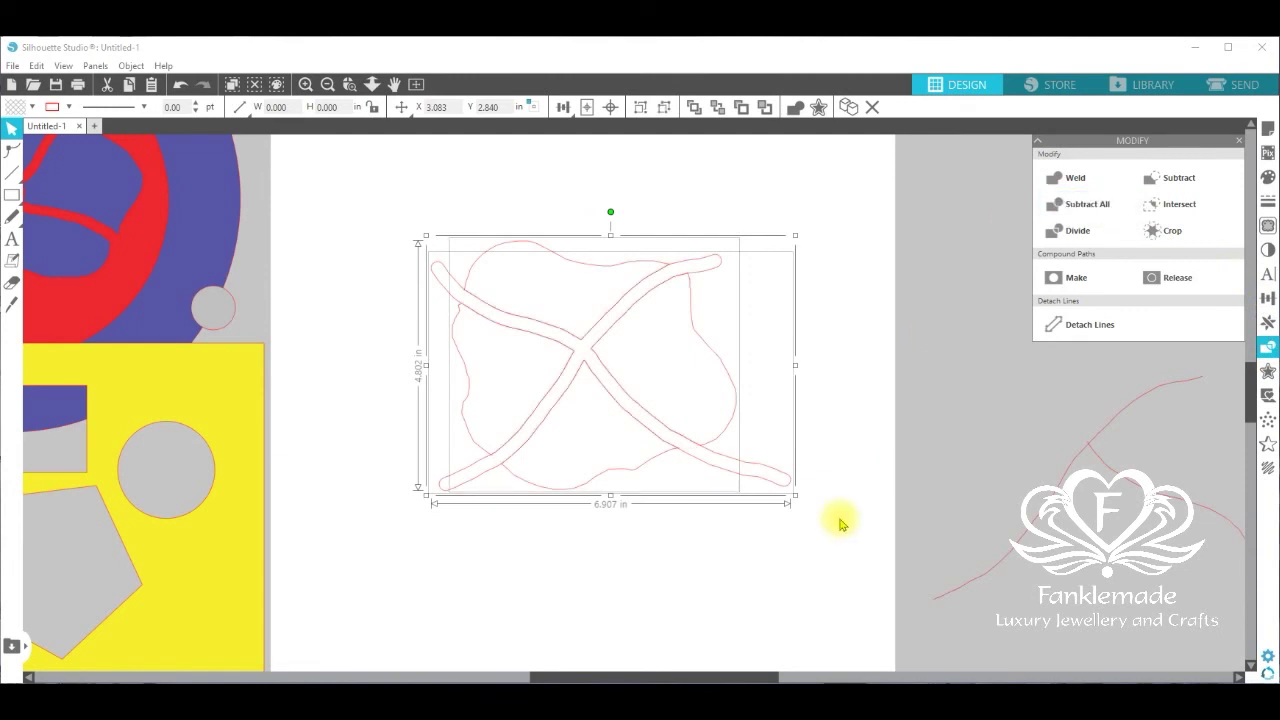
{"action": "left_click", "coordinate": [705, 540]}
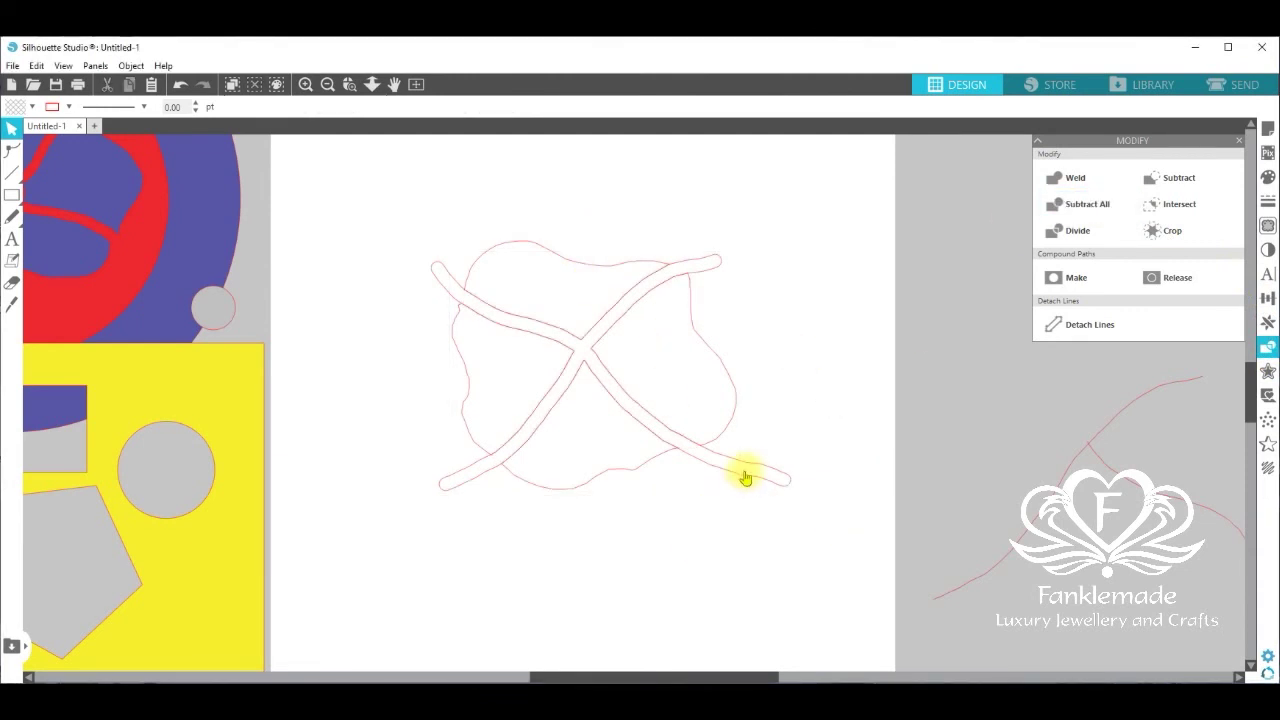
{"action": "left_click_drag", "start_coordinate": [743, 479], "coordinate": [1237, 609]}
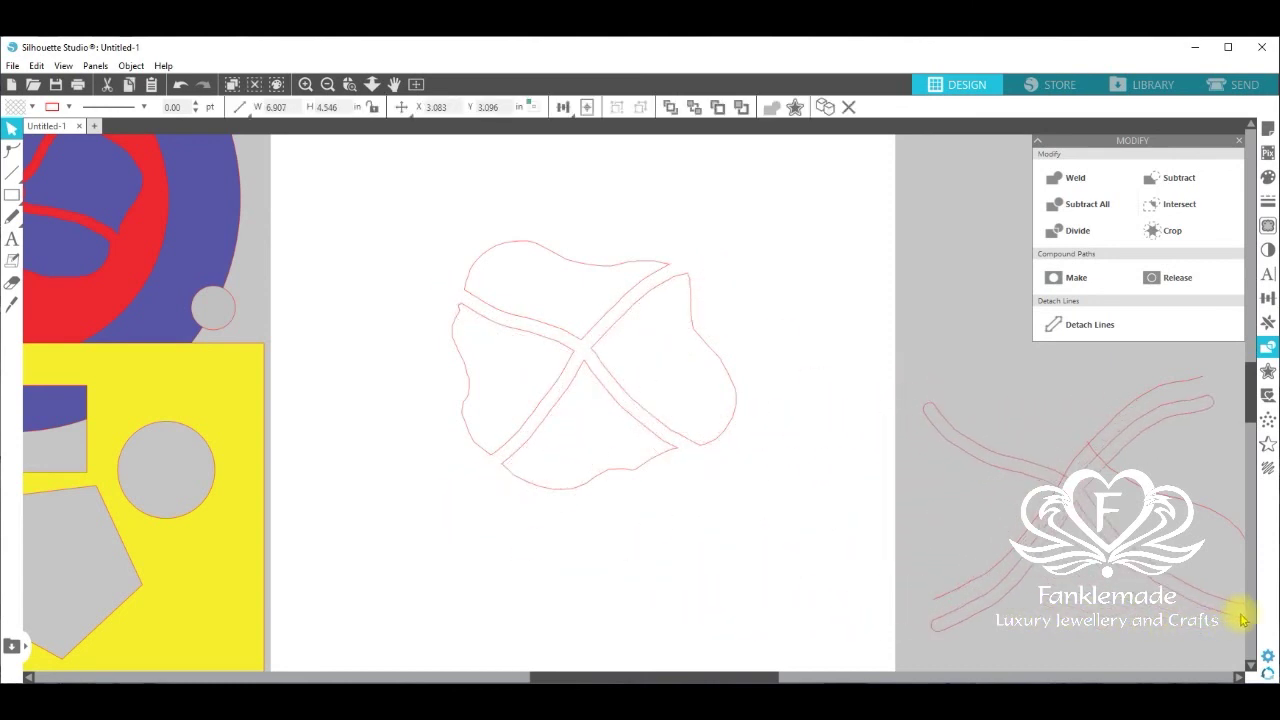
{"action": "left_click", "coordinate": [815, 518]}
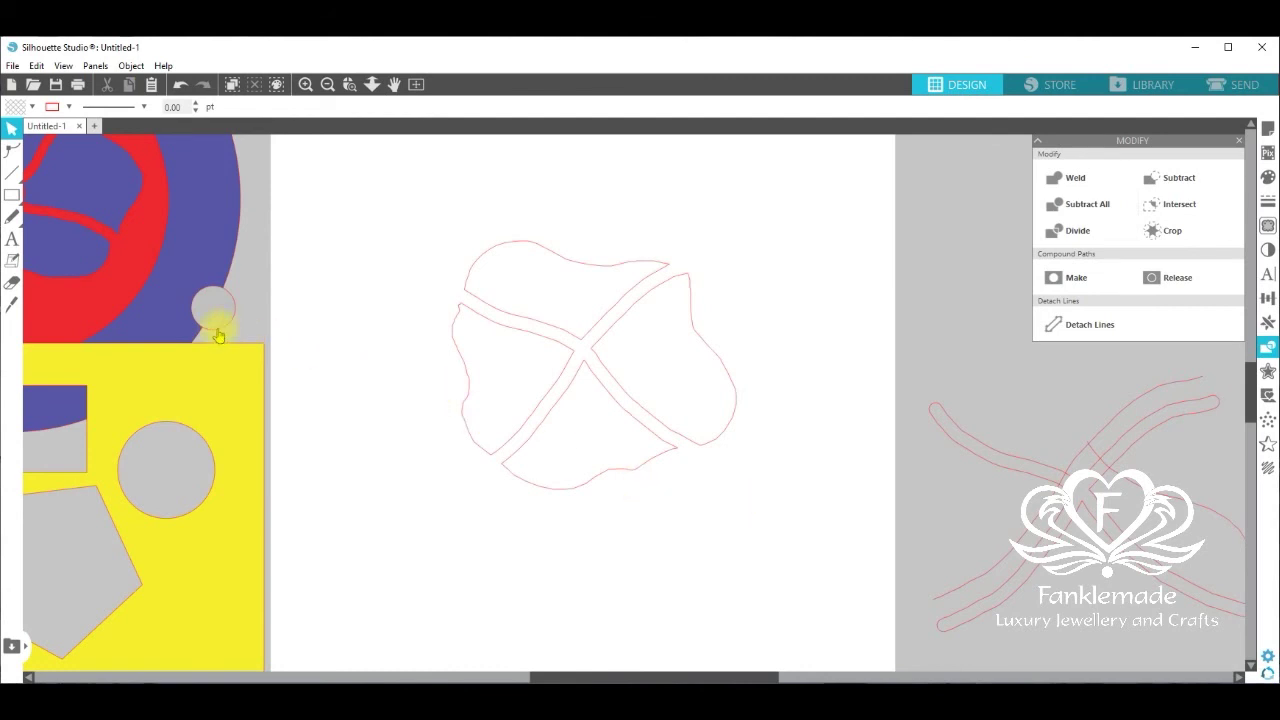
Centre the grey circle on the flower, move the flower to the upper left, and duplicate it.
{"action": "left_click_drag", "start_coordinate": [218, 335], "coordinate": [589, 376]}
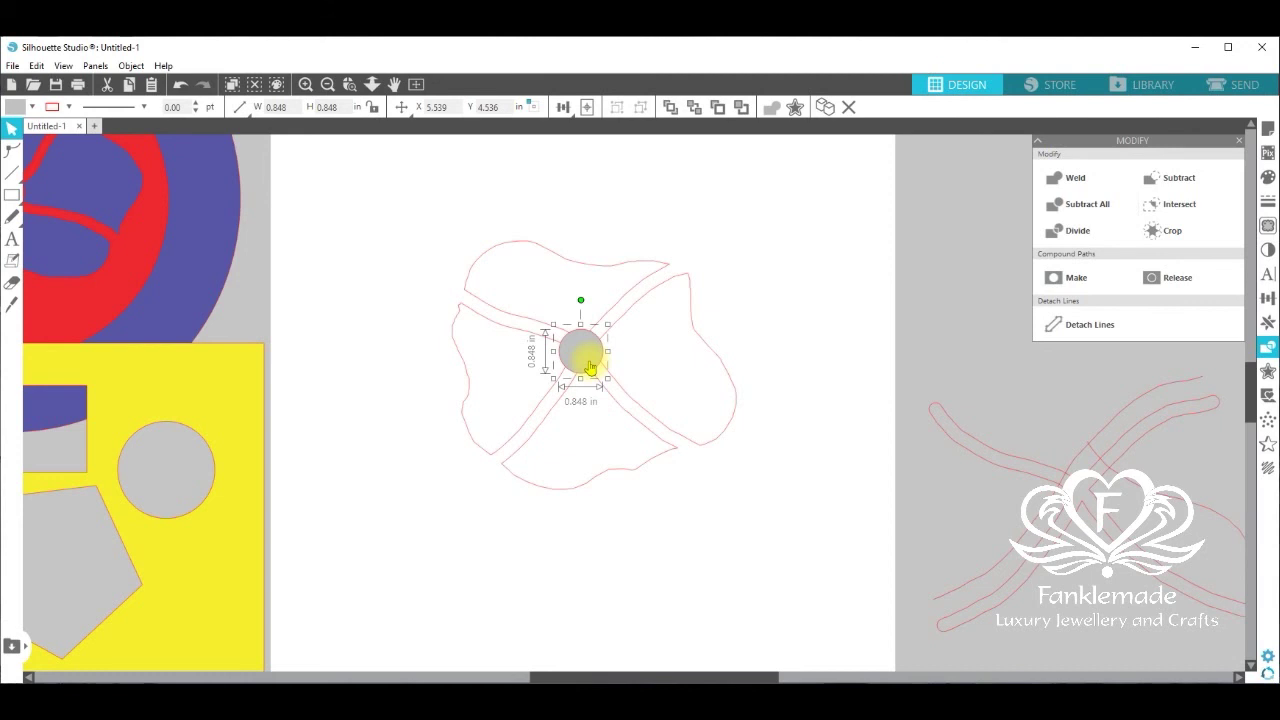
{"action": "left_click_drag", "start_coordinate": [372, 204], "coordinate": [738, 464]}
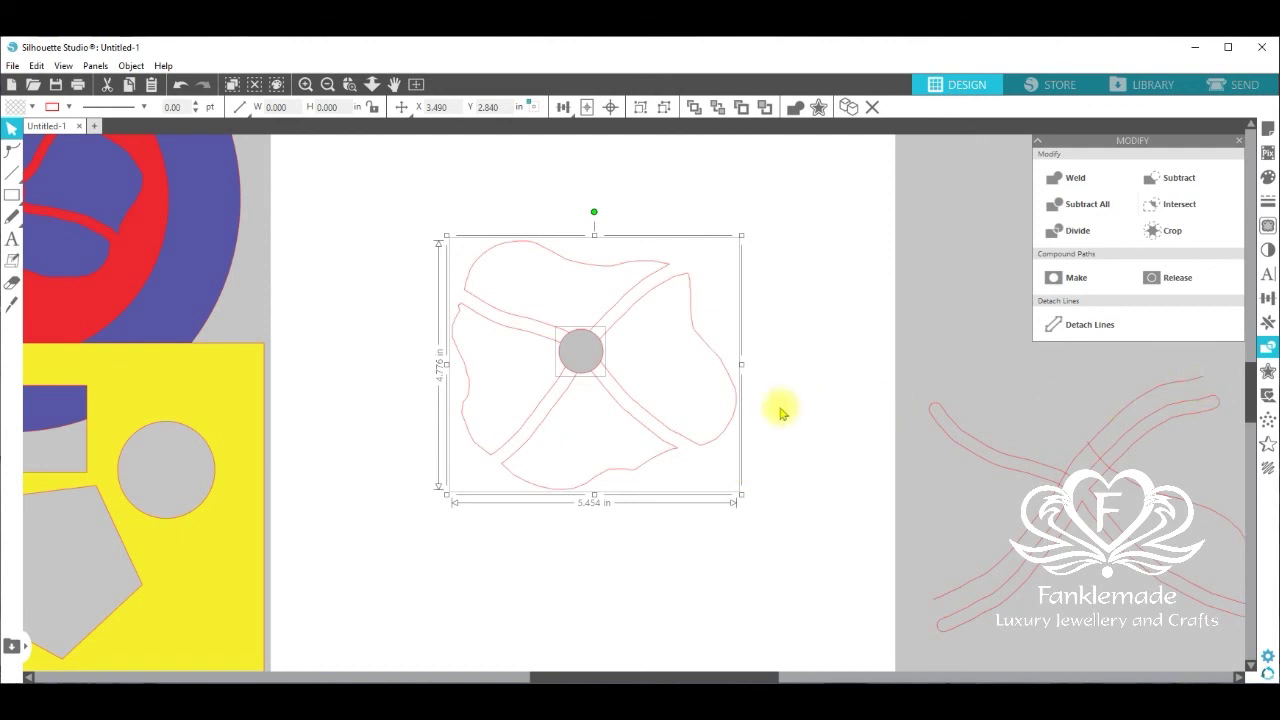
{"action": "left_click_drag", "start_coordinate": [730, 432], "coordinate": [585, 330]}
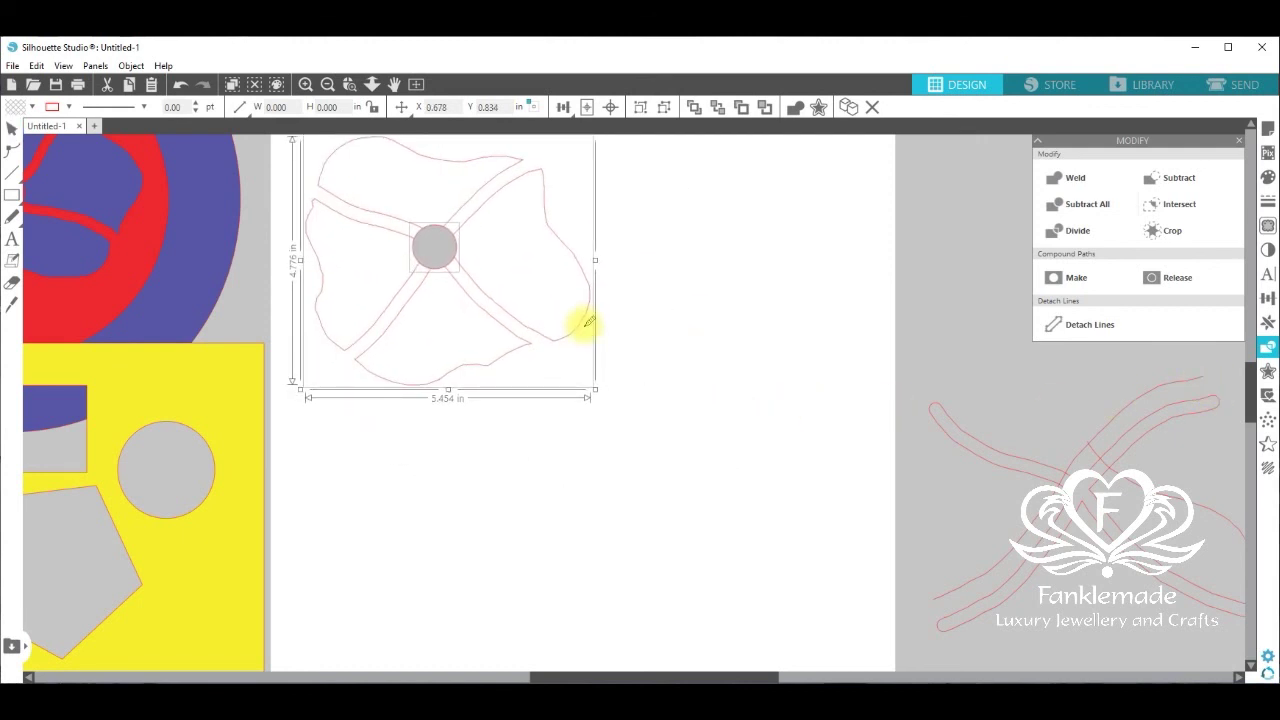
{"action": "key", "text": "ctrl+d"}
Move the copy down-right, send its centre circle to back, and Subtract All.
{"action": "left_click_drag", "start_coordinate": [600, 363], "coordinate": [828, 556]}
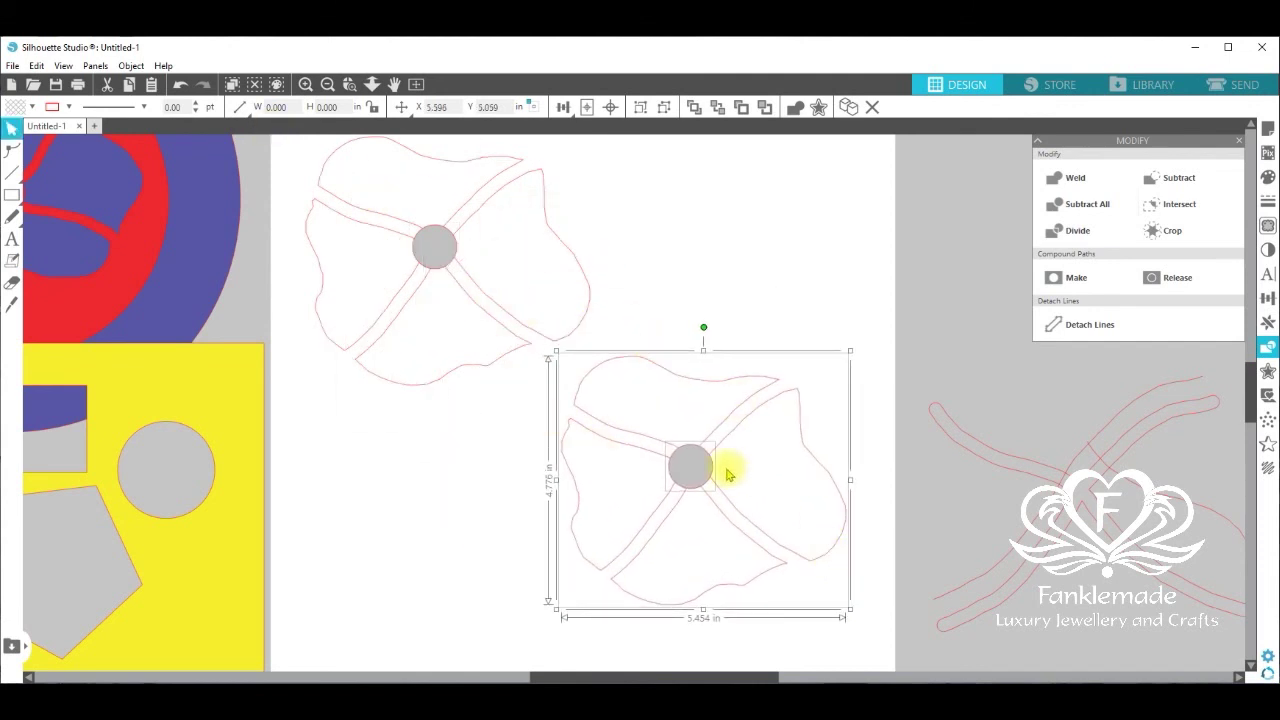
{"action": "left_click", "coordinate": [692, 466]}
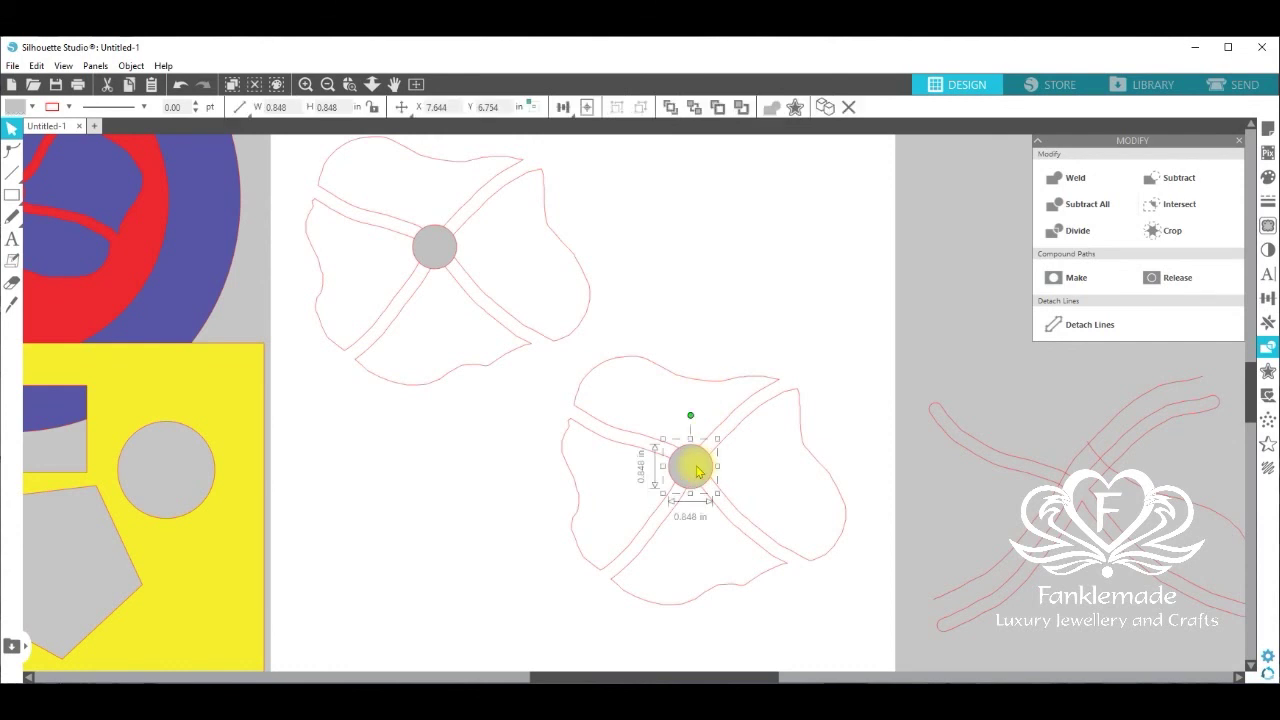
{"action": "right_click", "coordinate": [698, 472]}
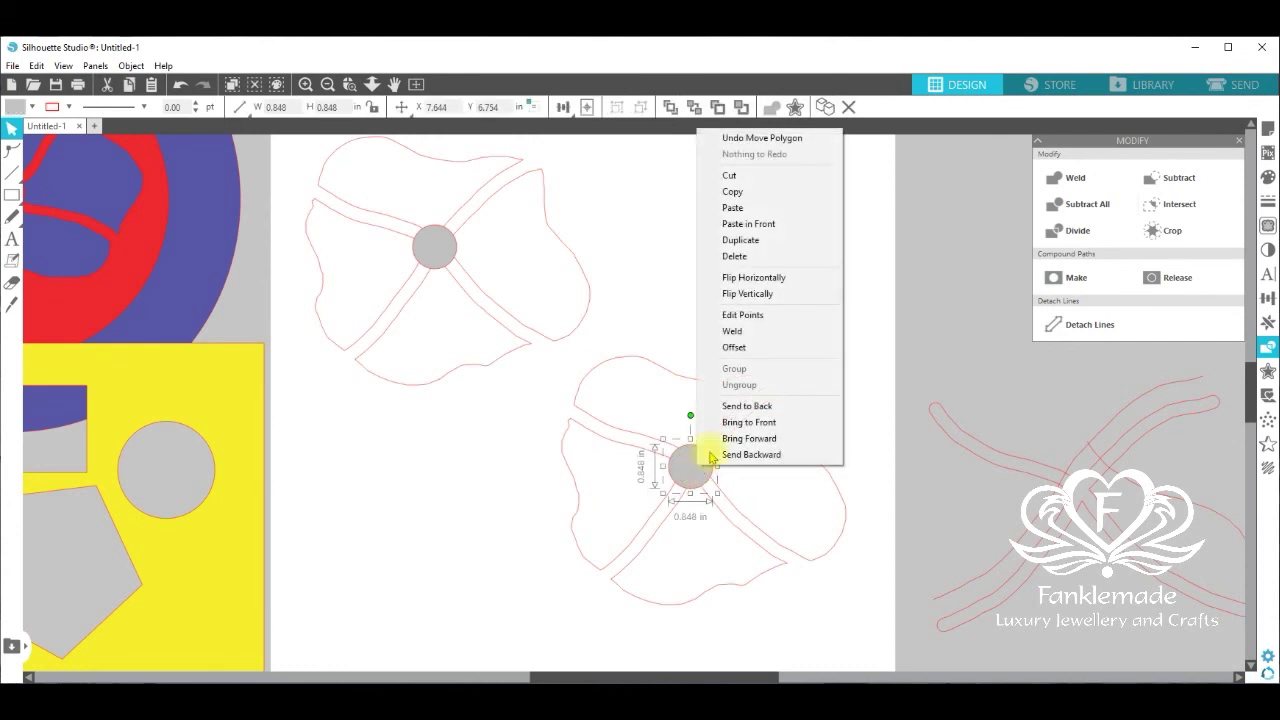
{"action": "left_click", "coordinate": [746, 406]}
{"action": "left_click", "coordinate": [869, 403]}
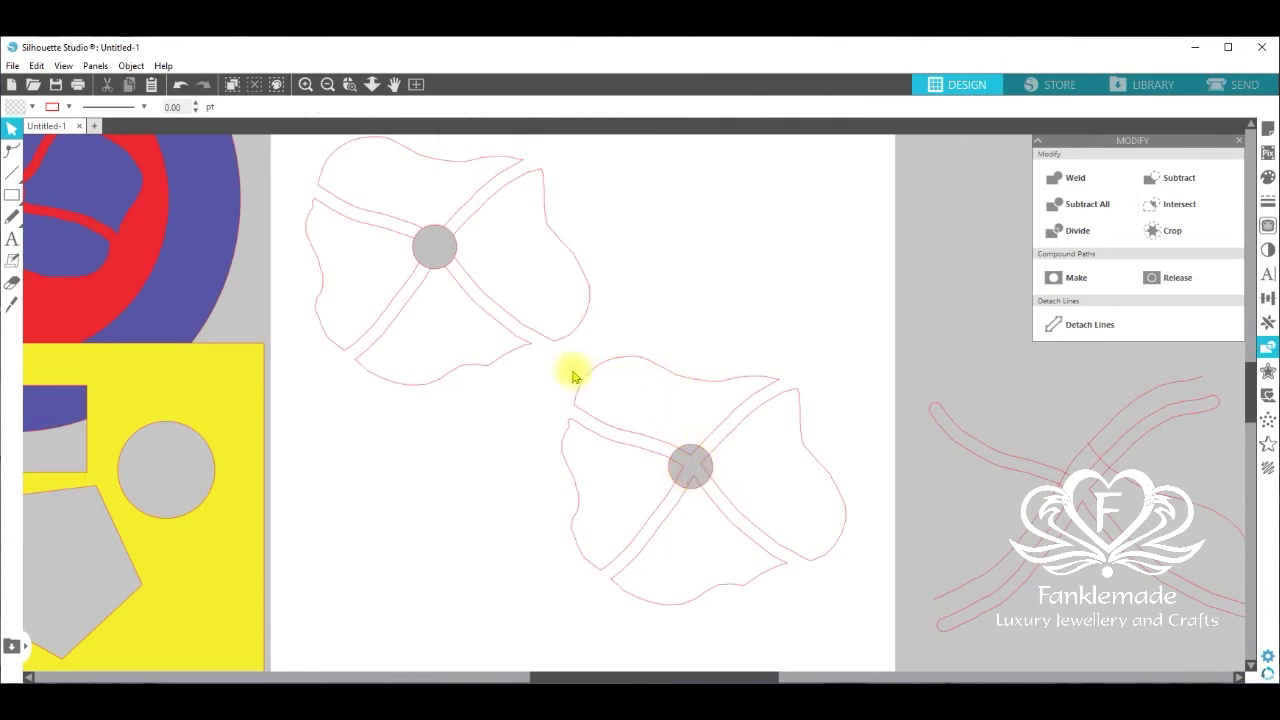
{"action": "left_click_drag", "start_coordinate": [557, 355], "coordinate": [852, 616]}
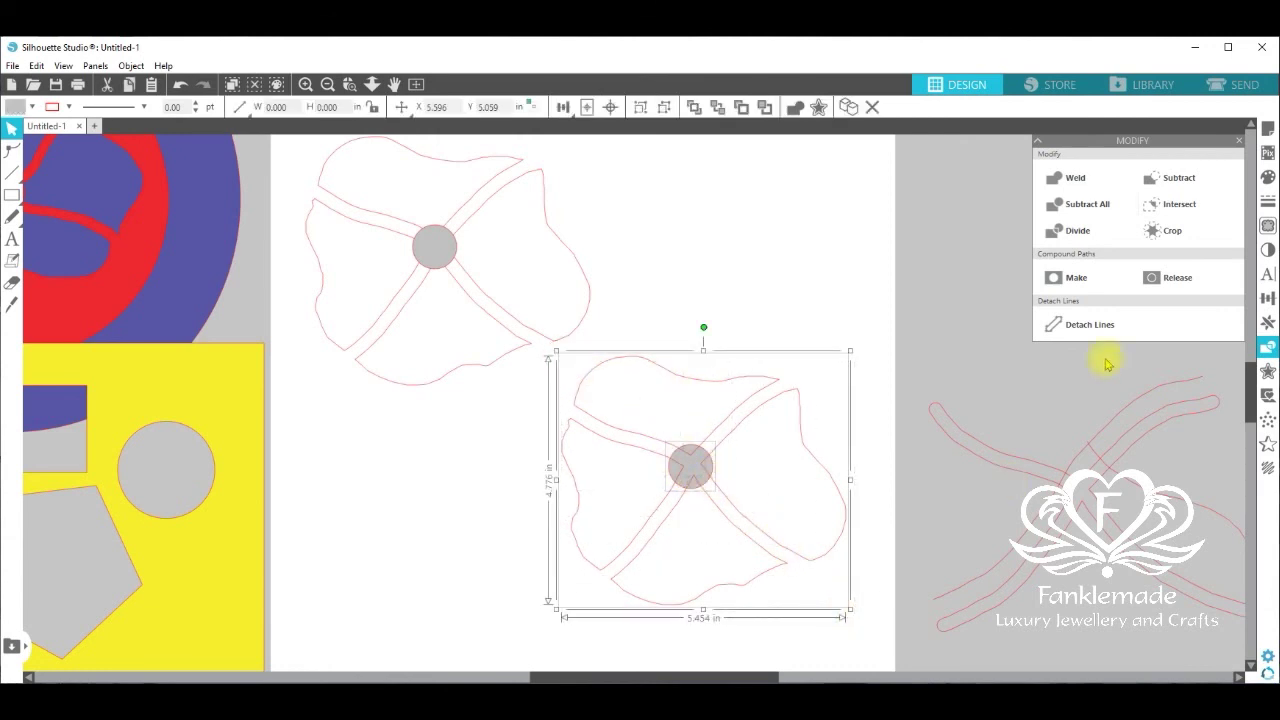
{"action": "left_click", "coordinate": [1097, 209]}
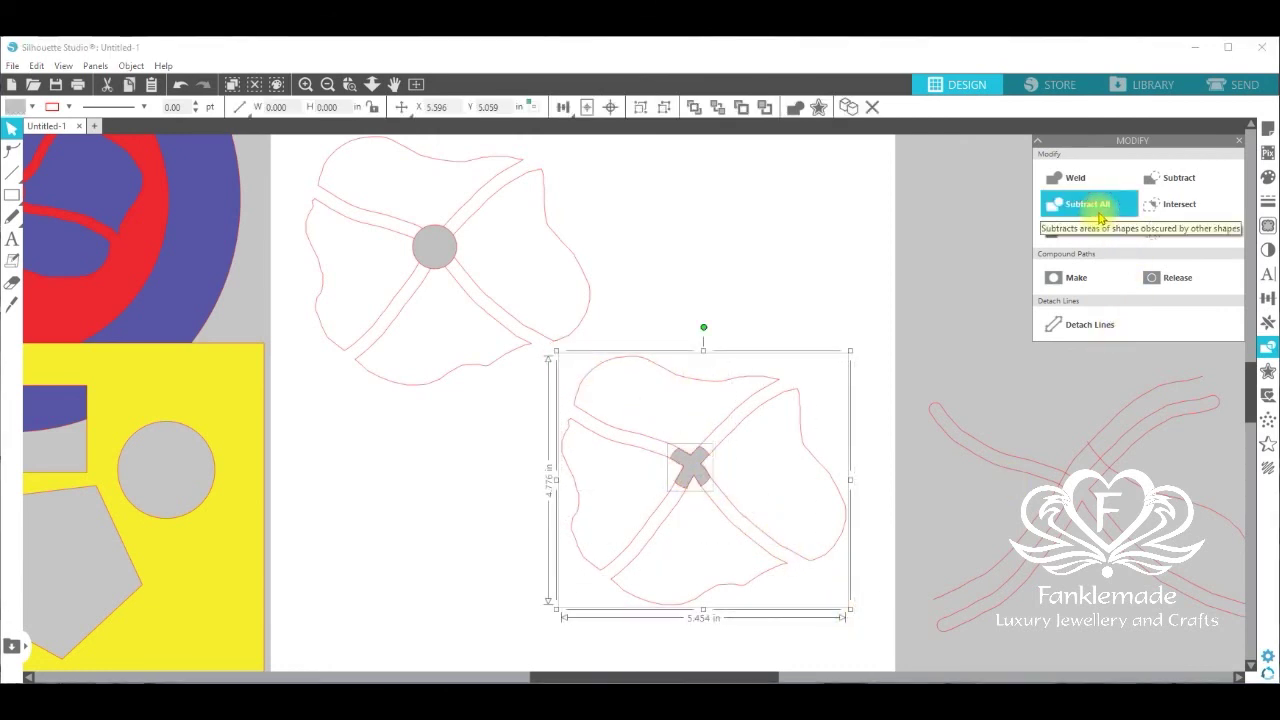
Delete the grey X piece and the lower flower copy.
{"action": "left_click", "coordinate": [853, 270]}
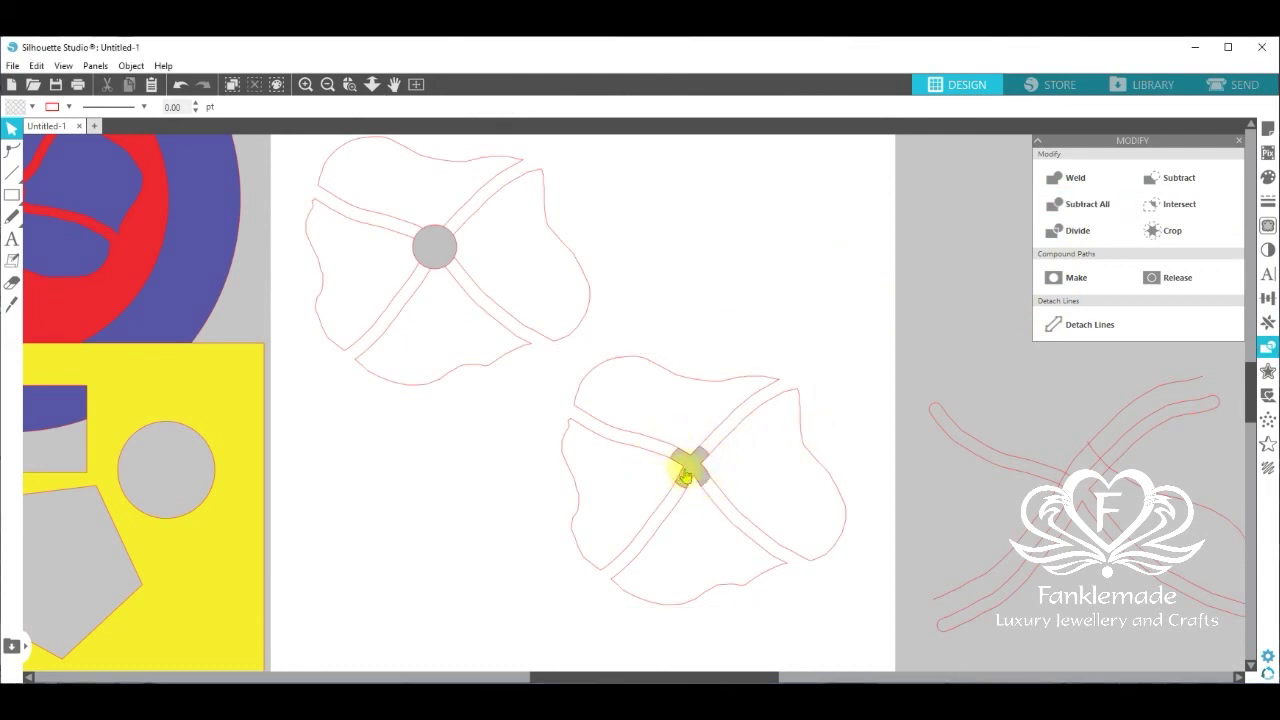
{"action": "left_click_drag", "start_coordinate": [691, 477], "coordinate": [453, 484]}
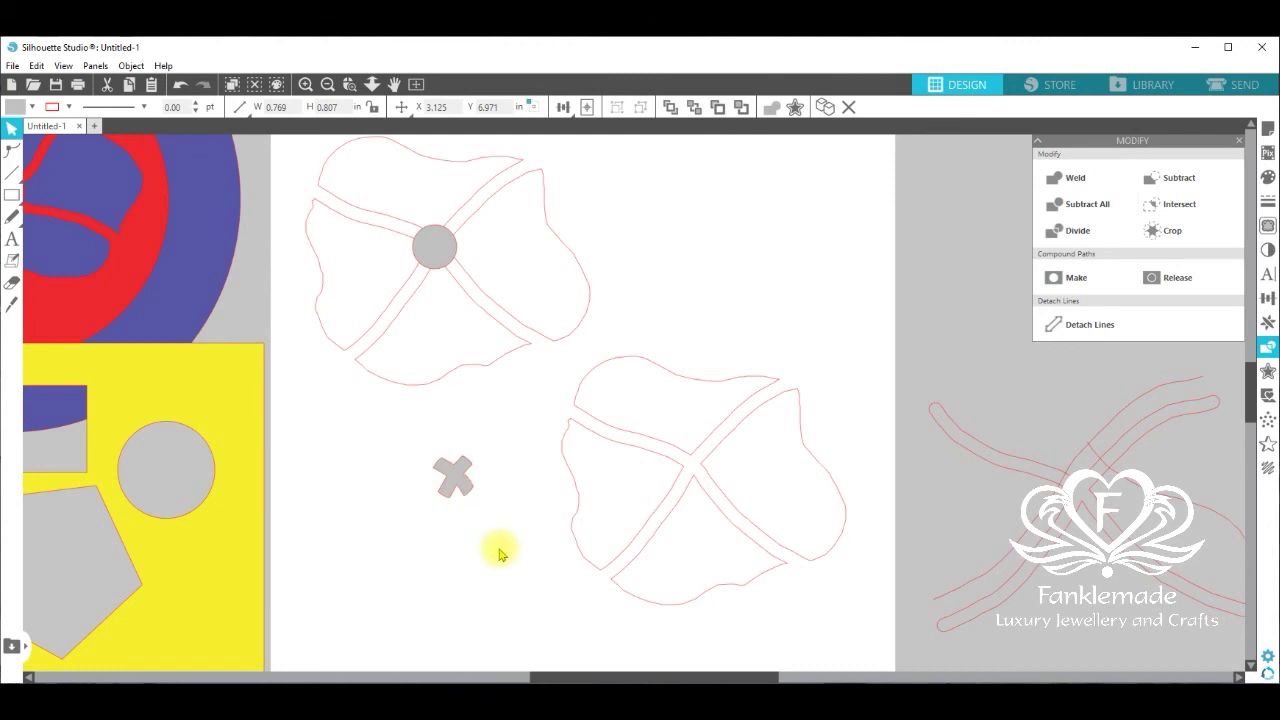
{"action": "left_click", "coordinate": [500, 552]}
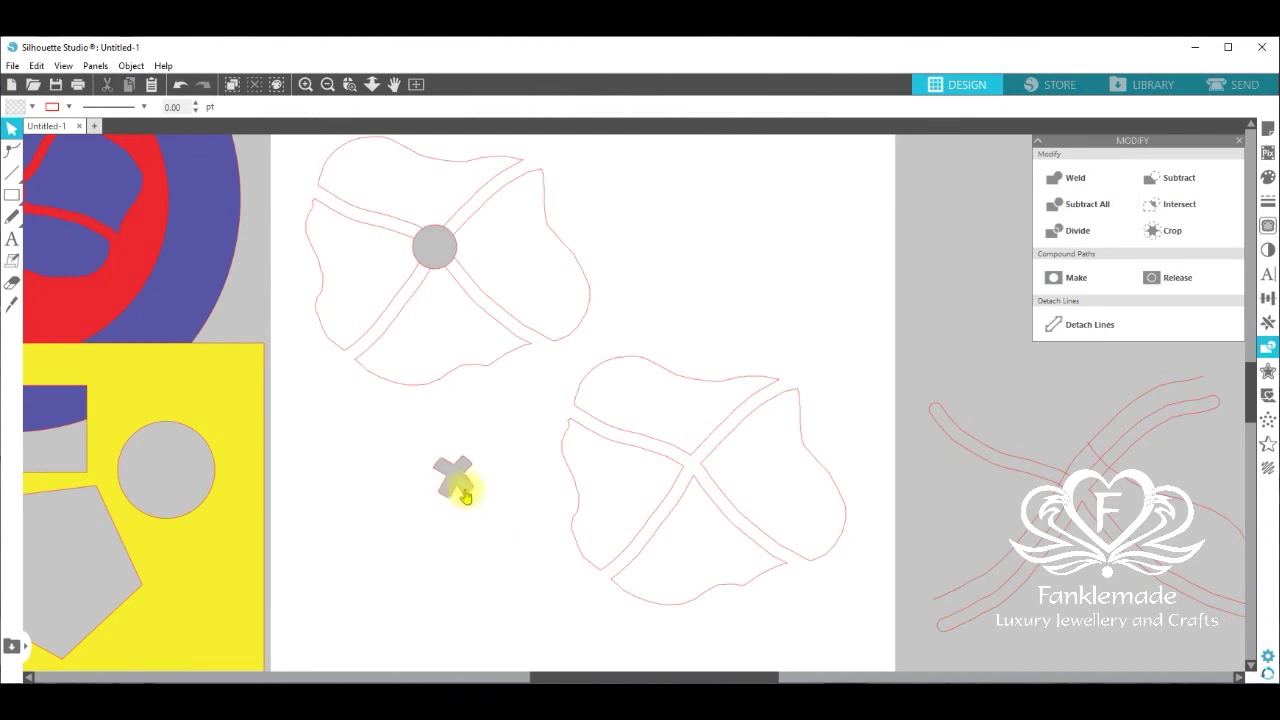
{"action": "left_click_drag", "start_coordinate": [463, 492], "coordinate": [511, 516]}
{"action": "left_click", "coordinate": [511, 516]}
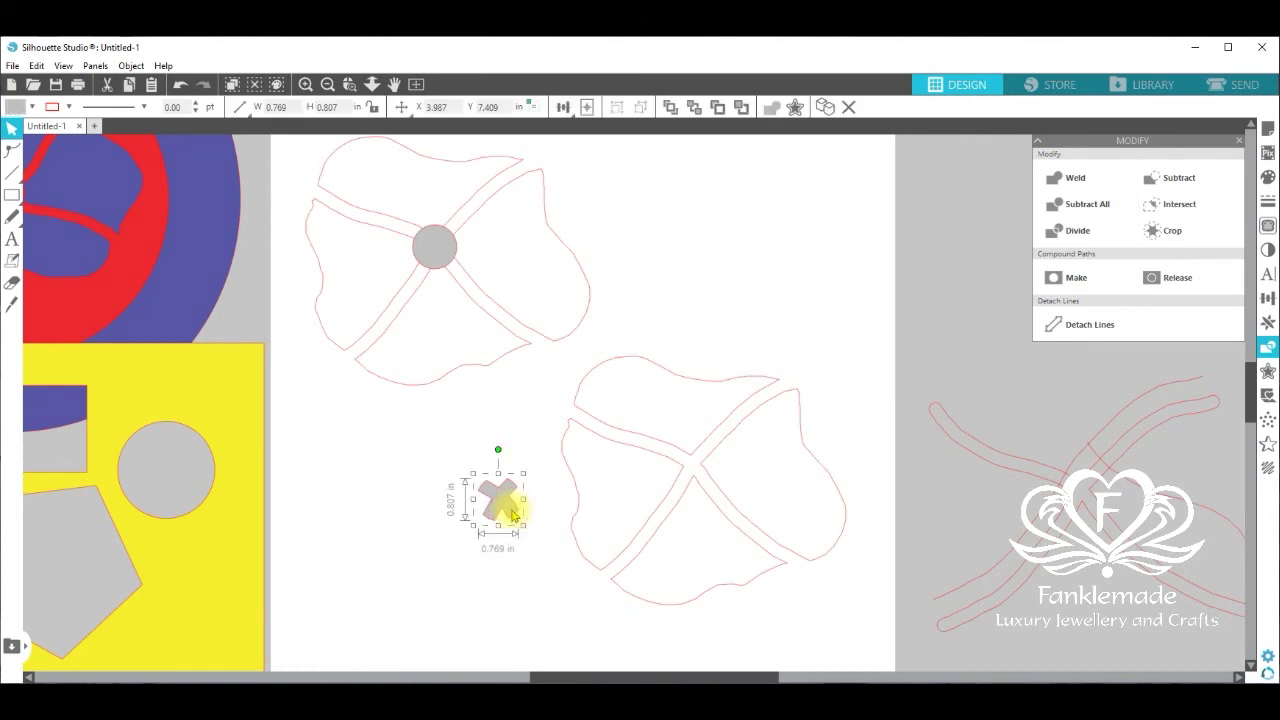
{"action": "key", "text": "Delete"}
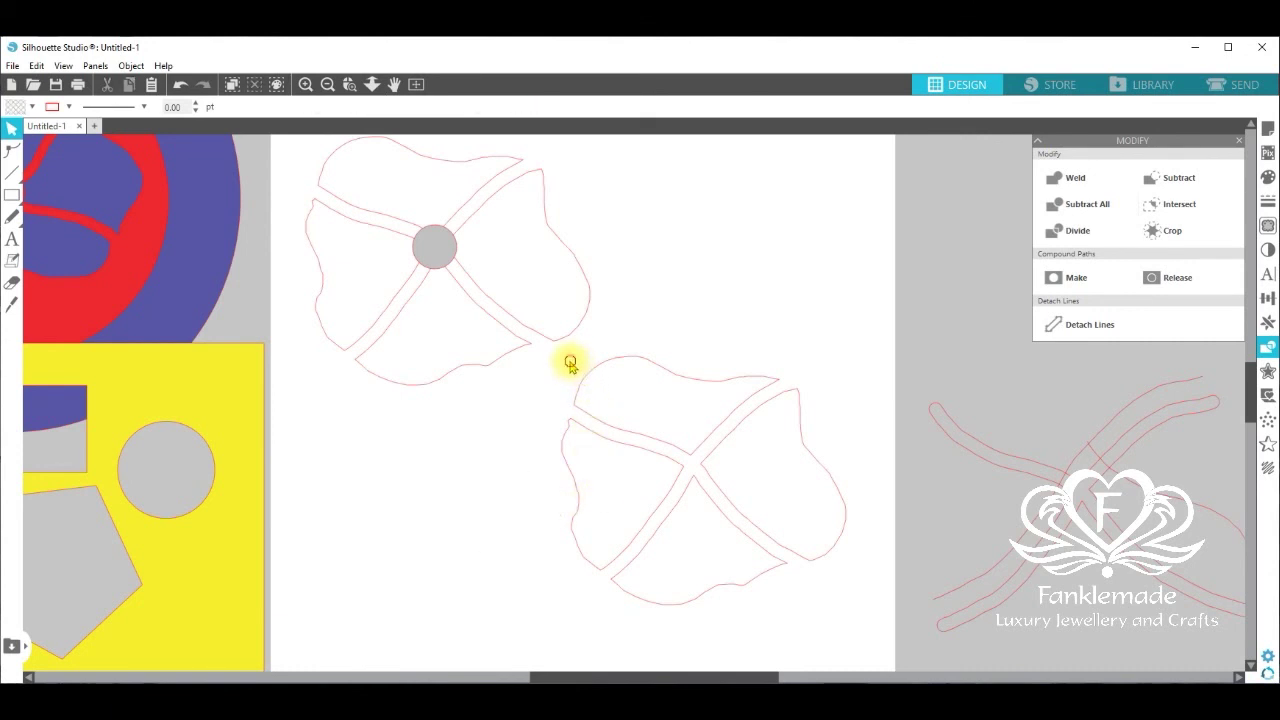
{"action": "left_click_drag", "start_coordinate": [570, 363], "coordinate": [834, 589]}
{"action": "key", "text": "Delete"}
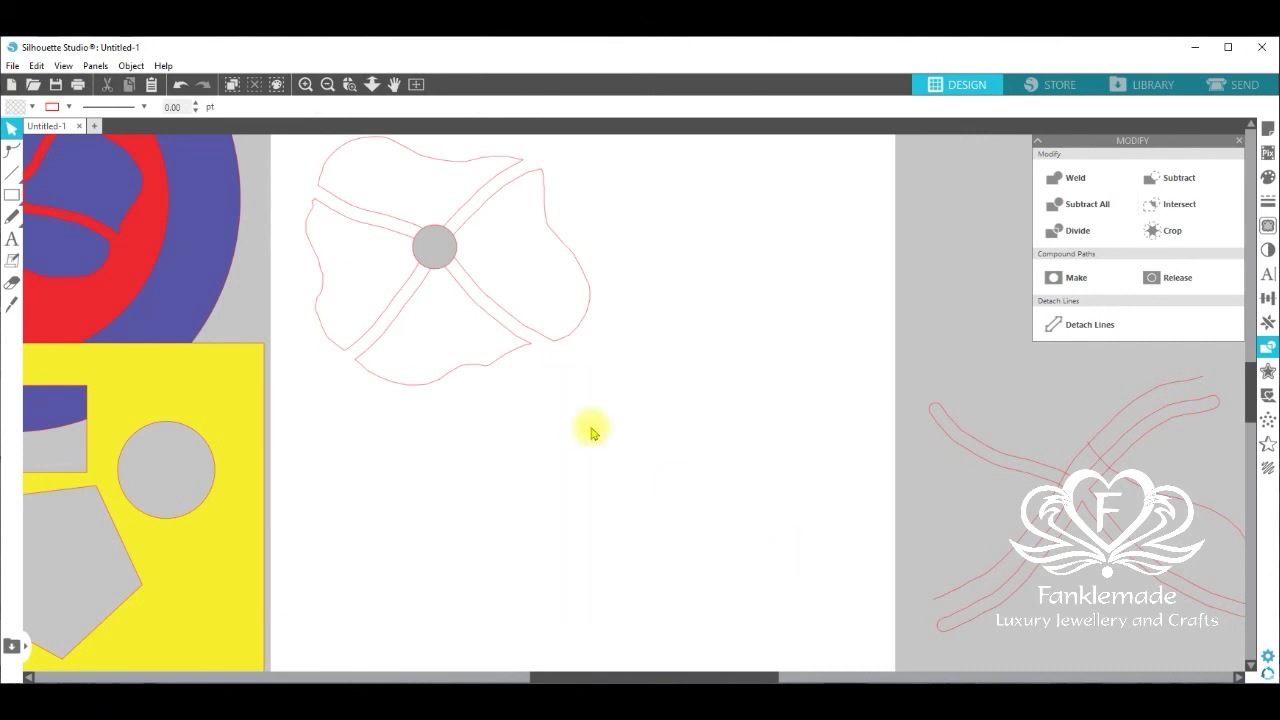
Move the flower to mid-page and drag the spare grey circle off to the left.
{"action": "left_click_drag", "start_coordinate": [614, 429], "coordinate": [343, 177]}
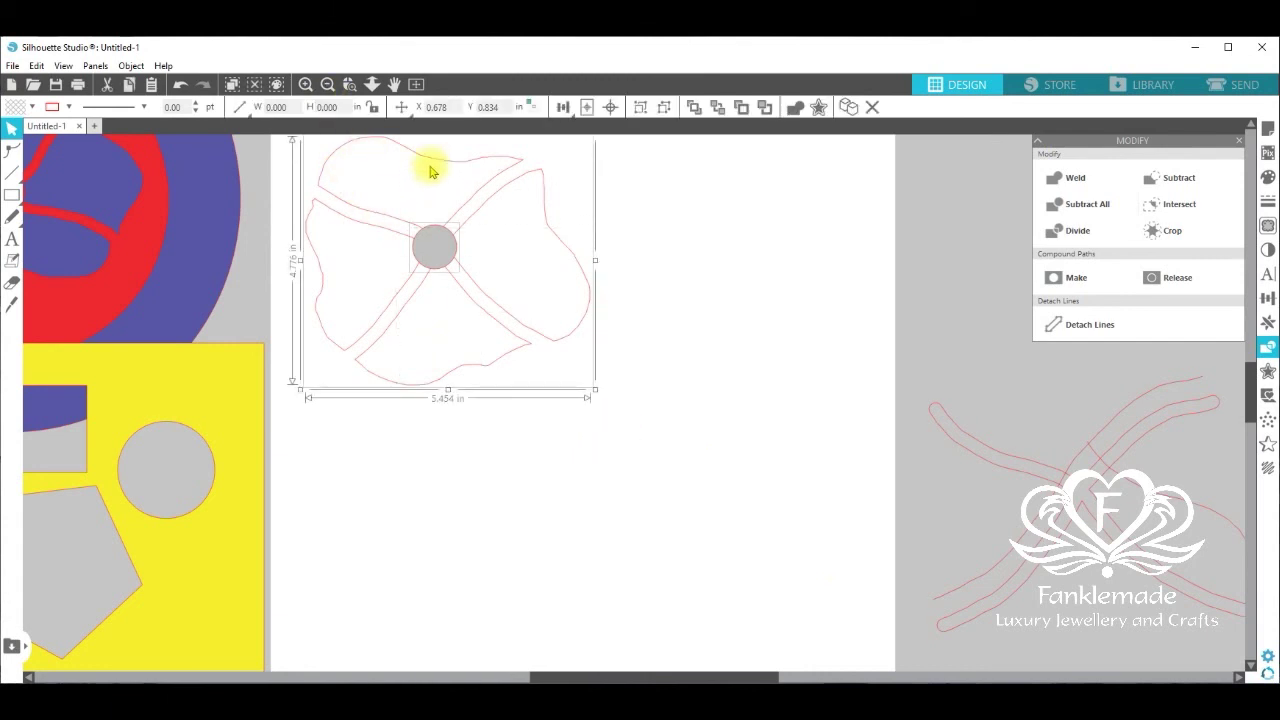
{"action": "left_click_drag", "start_coordinate": [433, 168], "coordinate": [561, 273]}
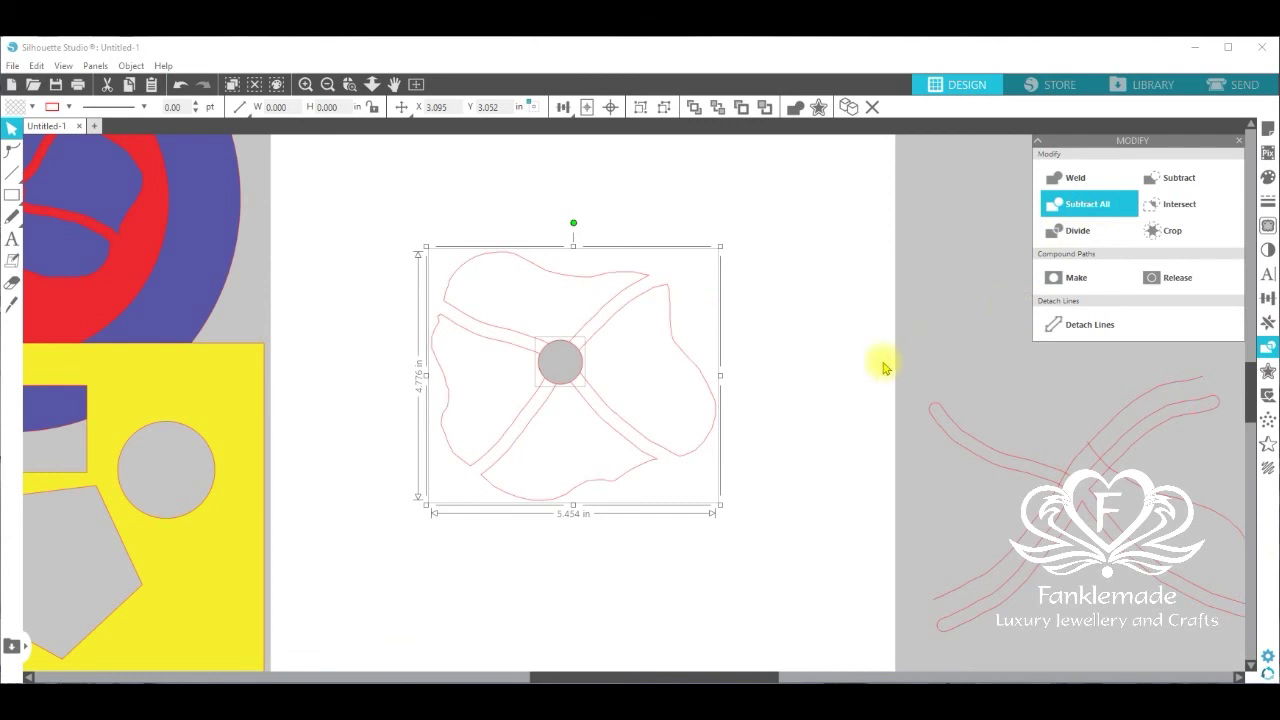
{"action": "left_click", "coordinate": [803, 357]}
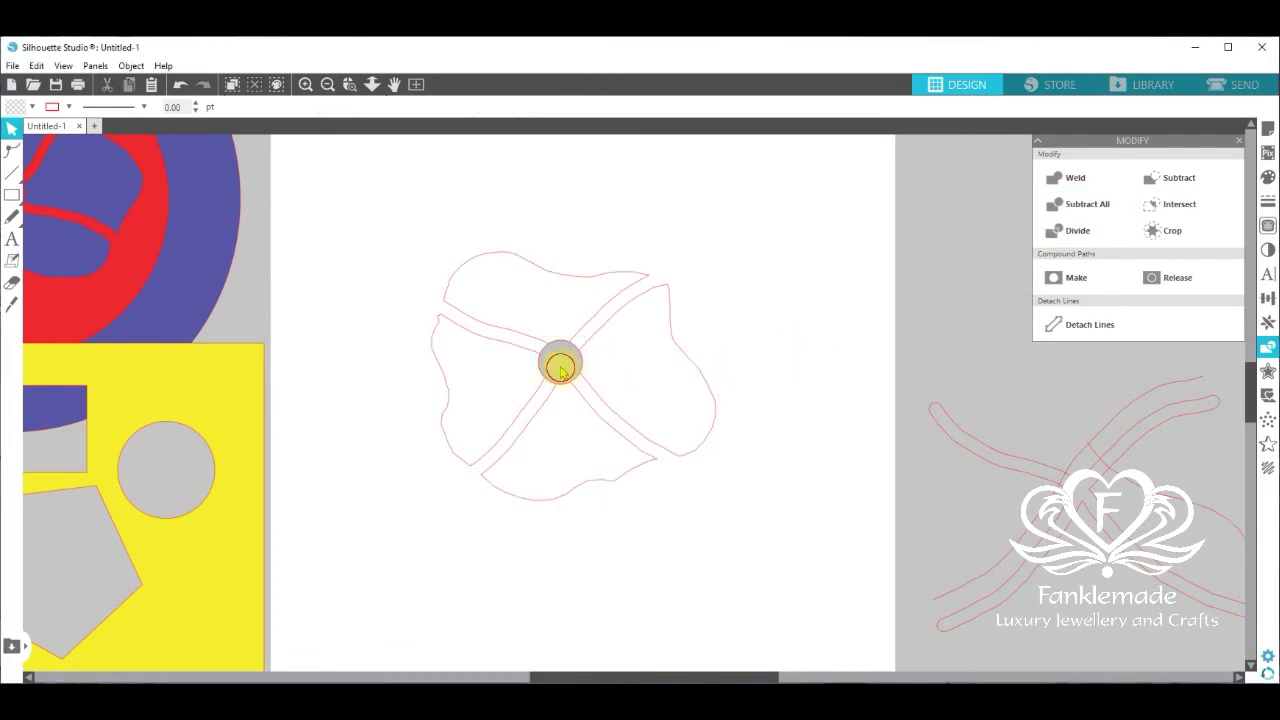
{"action": "left_click_drag", "start_coordinate": [560, 362], "coordinate": [190, 284]}
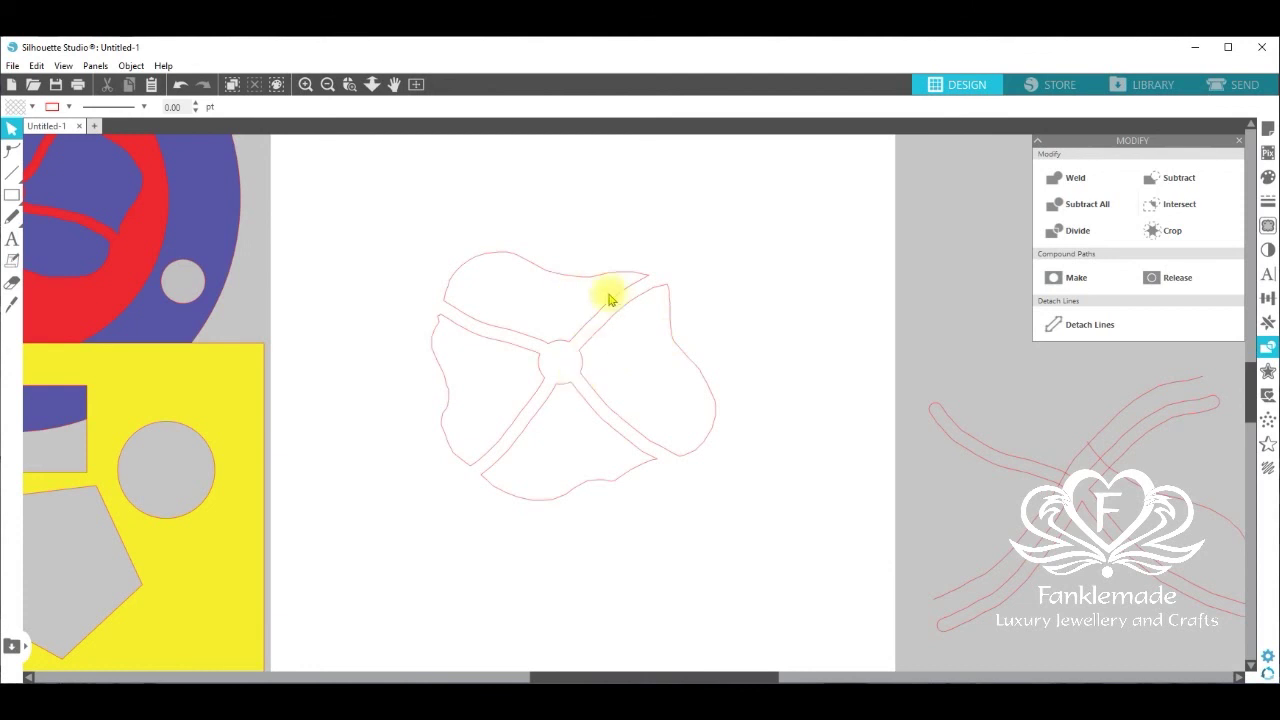
{"action": "mouse_move", "coordinate": [12, 203]}
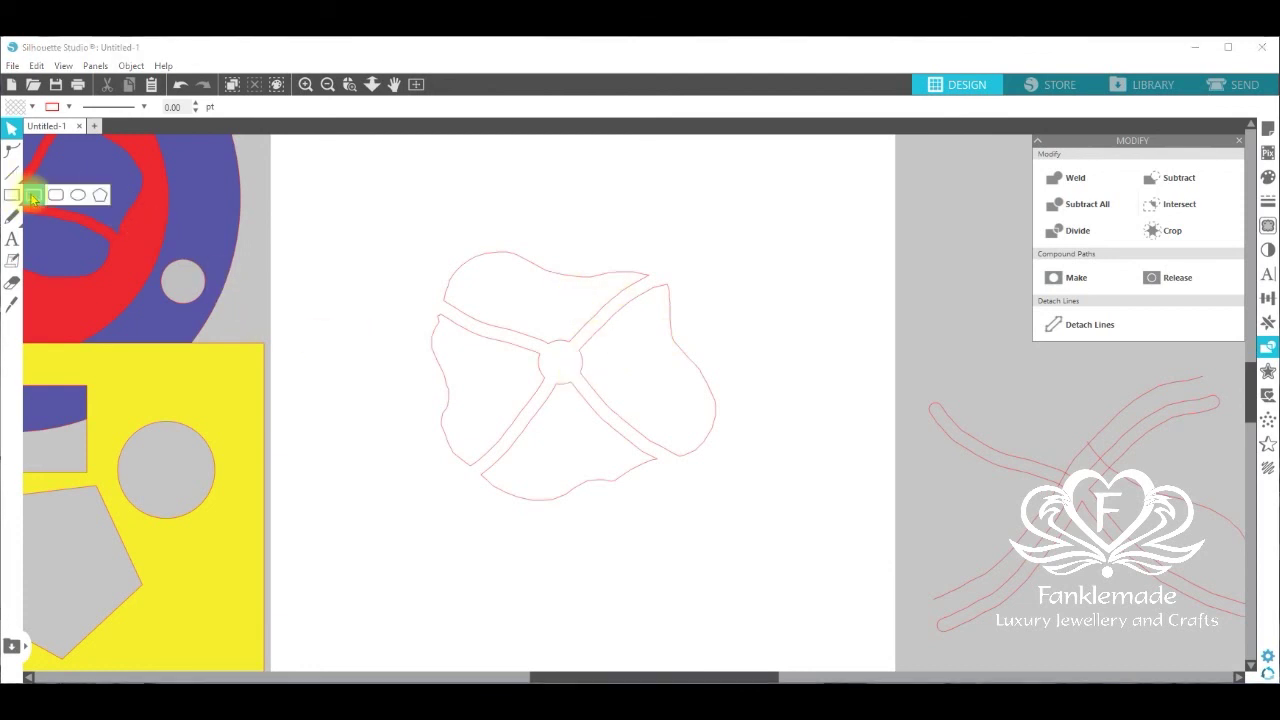
Draw a 6.881 × 5.892 in rectangle around the flower and make them one compound path.
{"action": "left_click", "coordinate": [12, 195]}
{"action": "left_click_drag", "start_coordinate": [394, 219], "coordinate": [753, 527]}
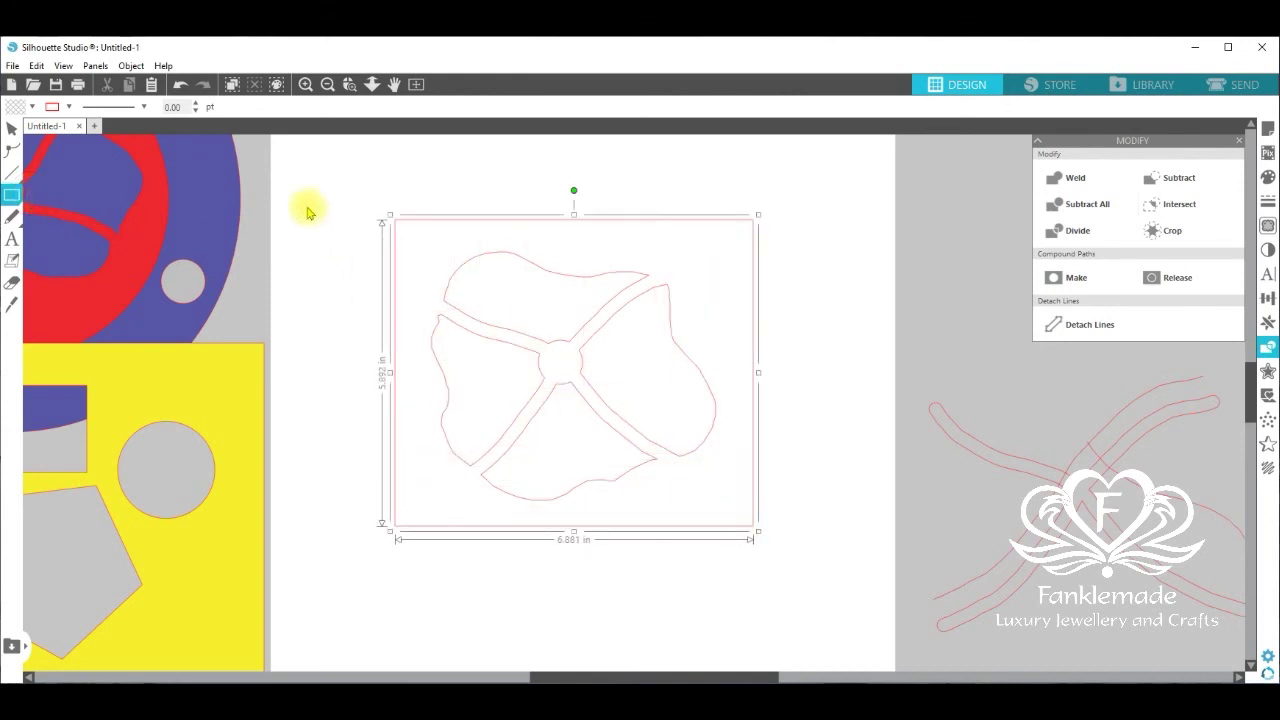
{"action": "key", "text": "v"}
{"action": "left_click_drag", "start_coordinate": [314, 194], "coordinate": [806, 555]}
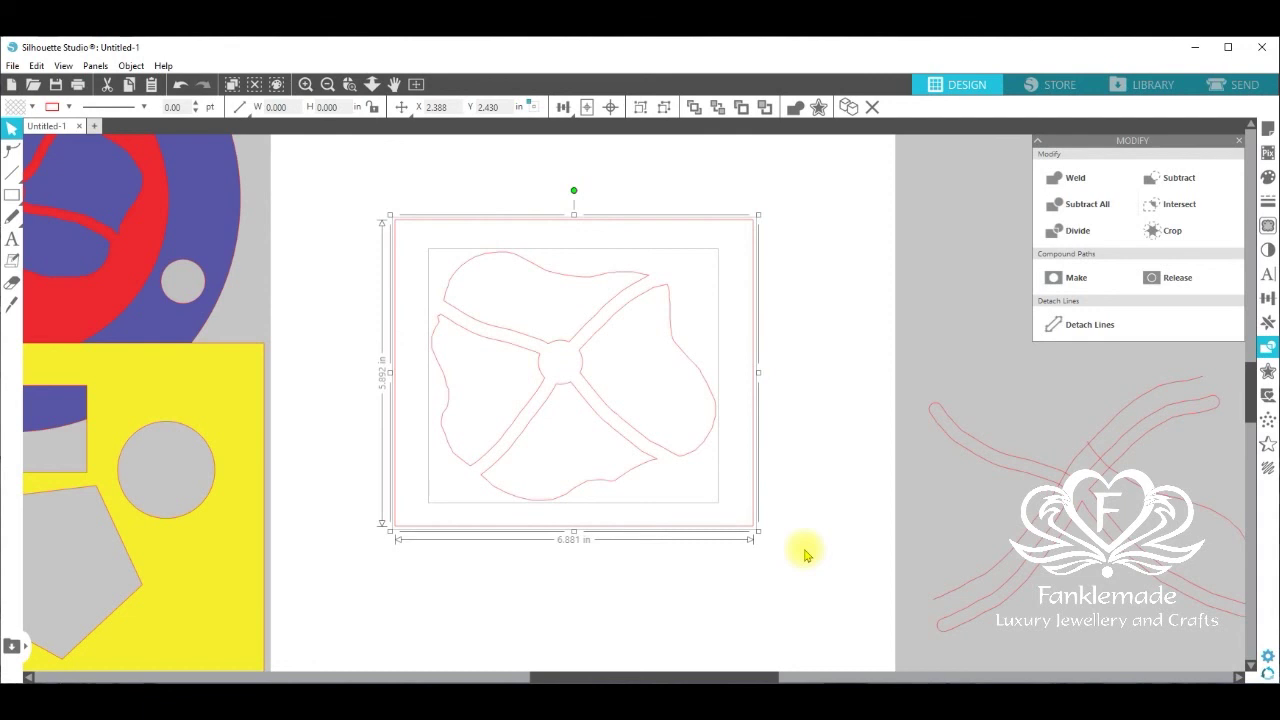
{"action": "right_click", "coordinate": [705, 439]}
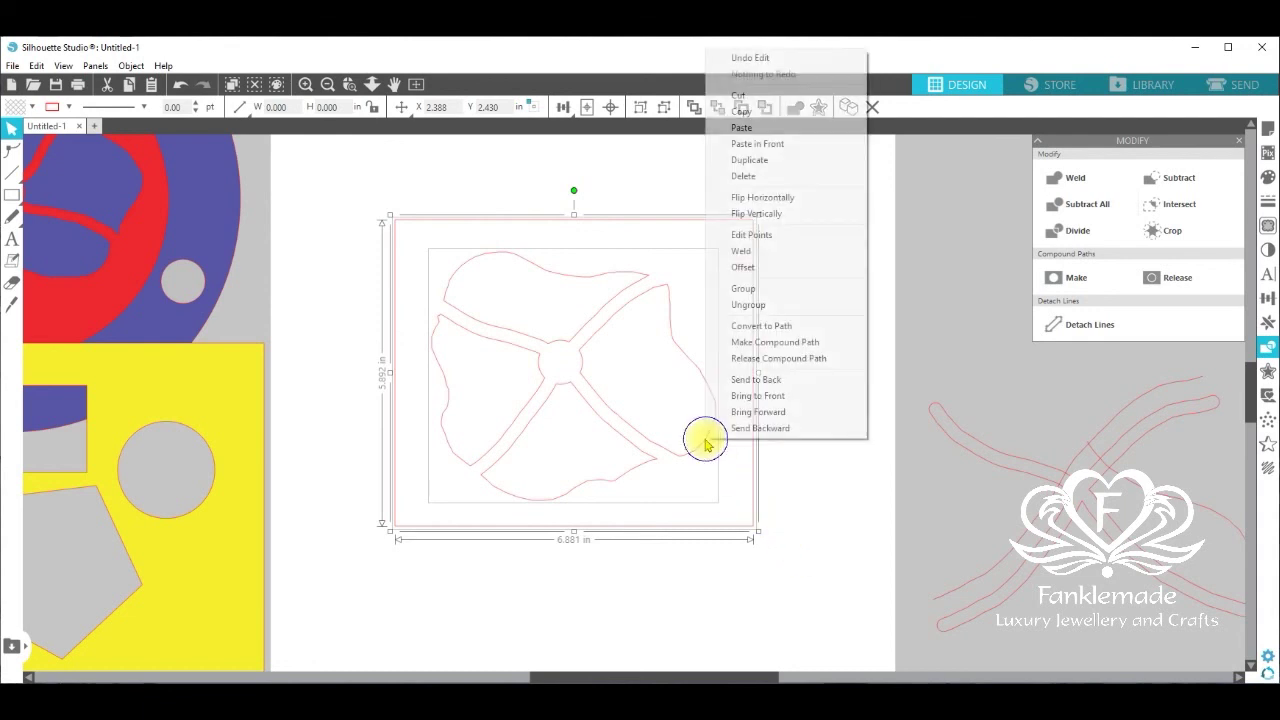
{"action": "left_click", "coordinate": [816, 343]}
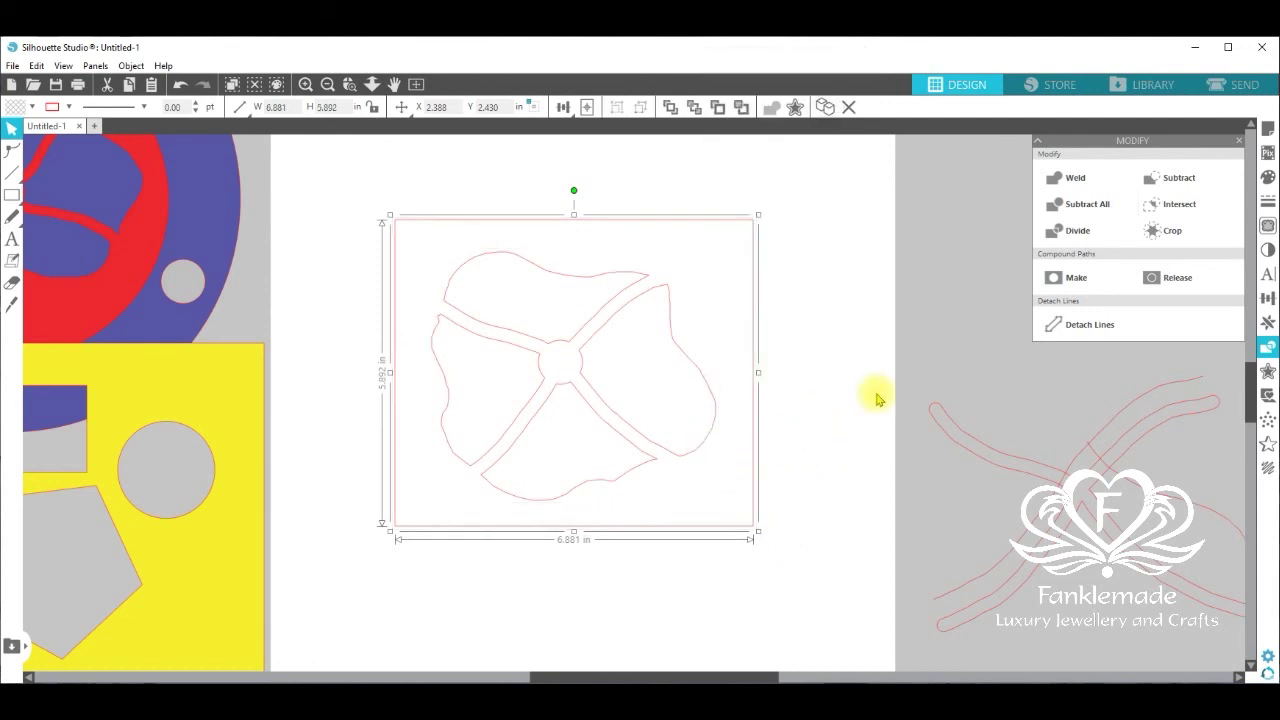
Fill the framed flower stencil with the recently used red and nudge it into place.
{"action": "left_click", "coordinate": [1265, 178]}
{"action": "left_click", "coordinate": [1053, 191]}
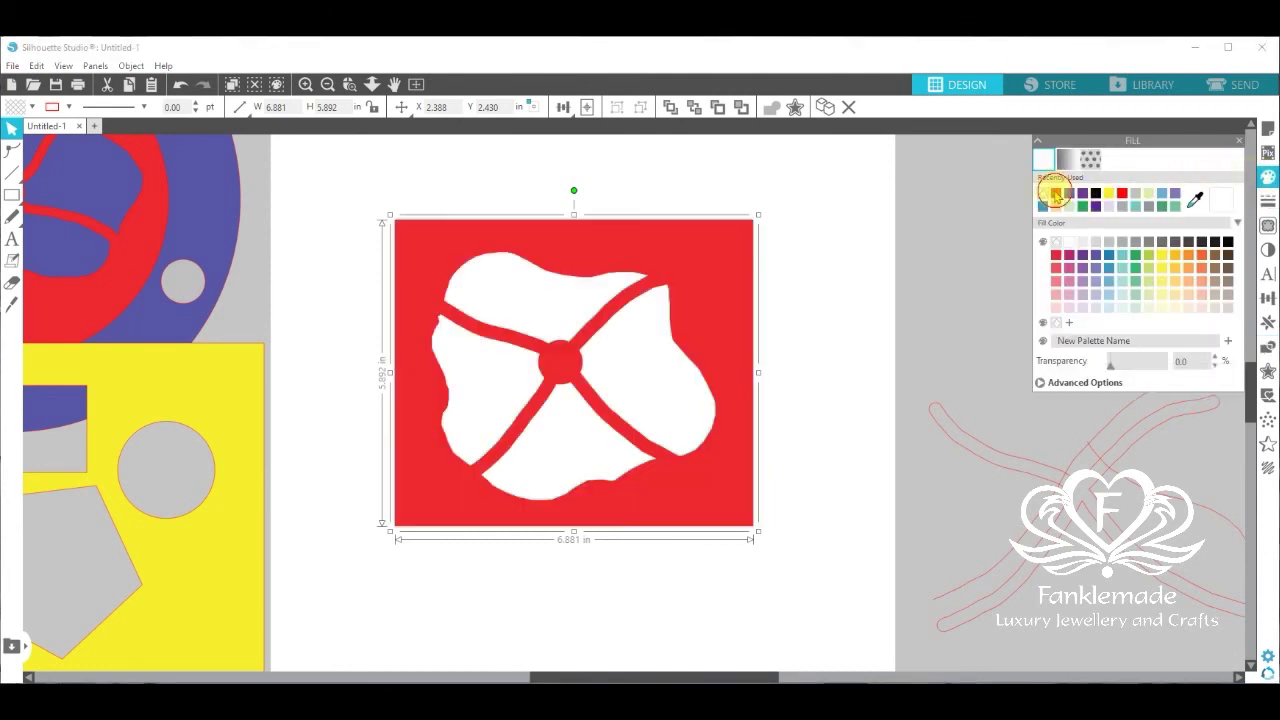
{"action": "left_click", "coordinate": [829, 377]}
{"action": "left_click_drag", "start_coordinate": [735, 399], "coordinate": [707, 399]}
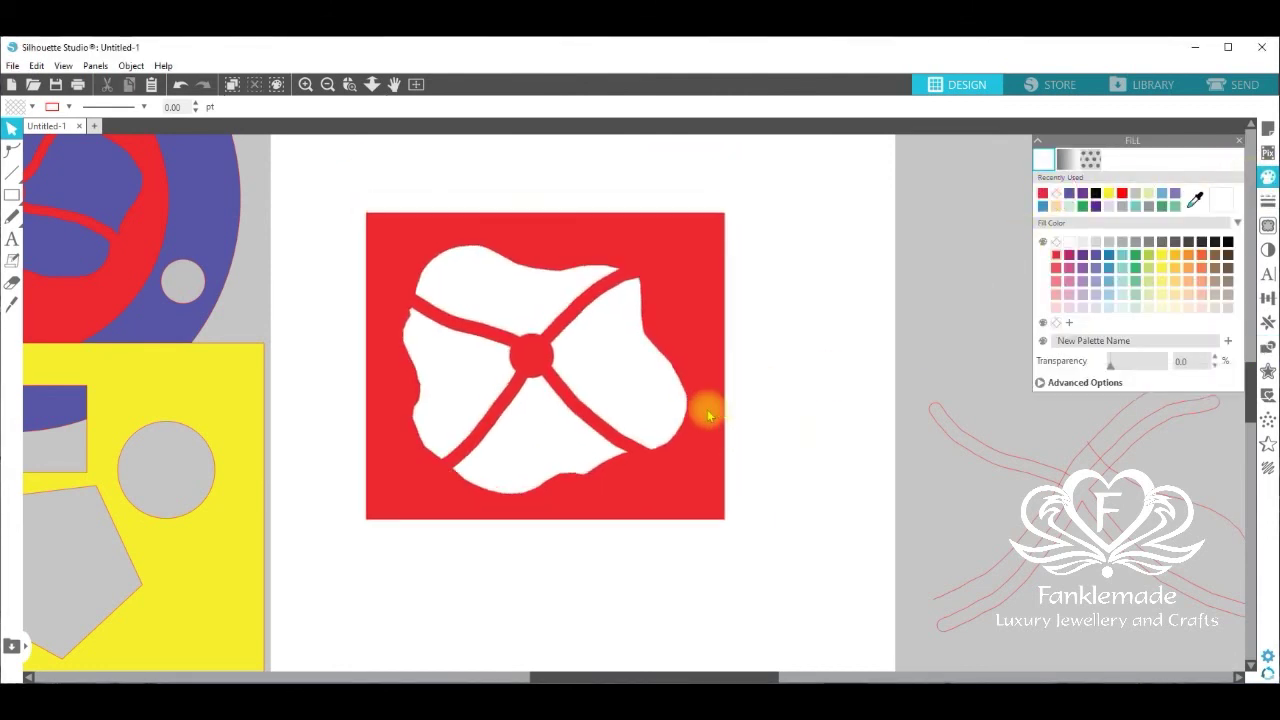
{"action": "left_click", "coordinate": [772, 361]}
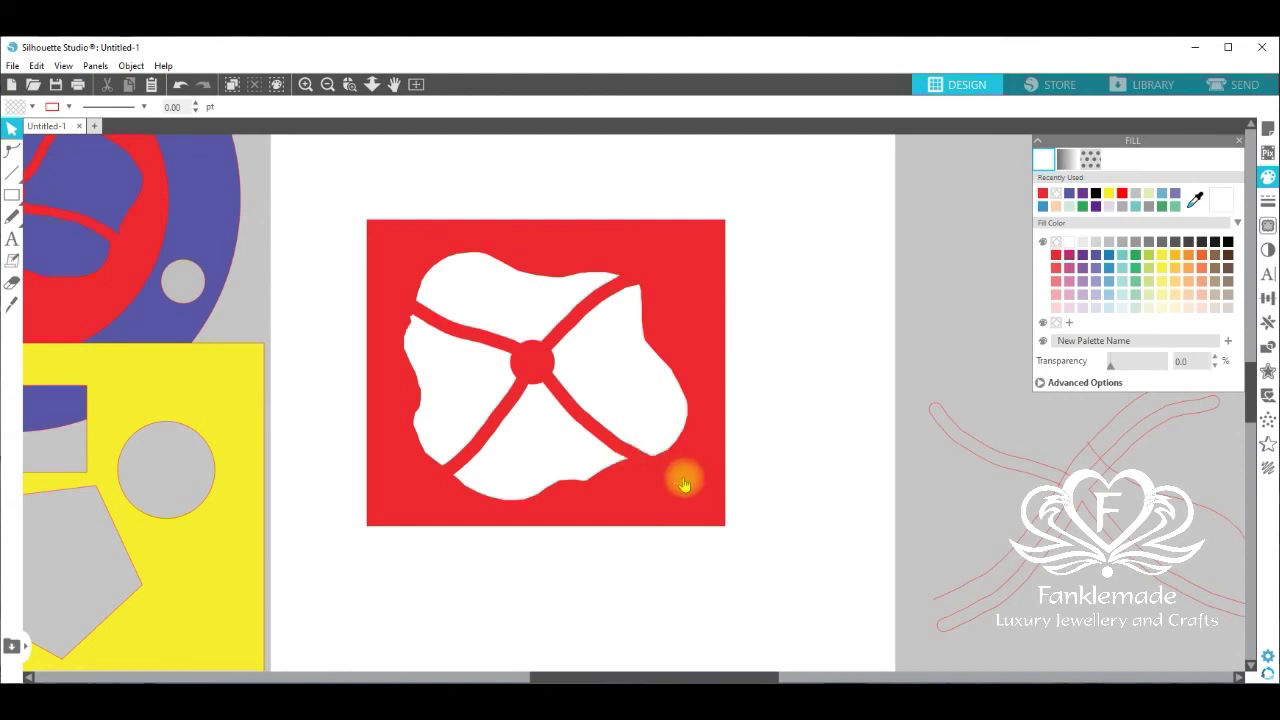
{"action": "left_click_drag", "start_coordinate": [686, 480], "coordinate": [722, 506]}
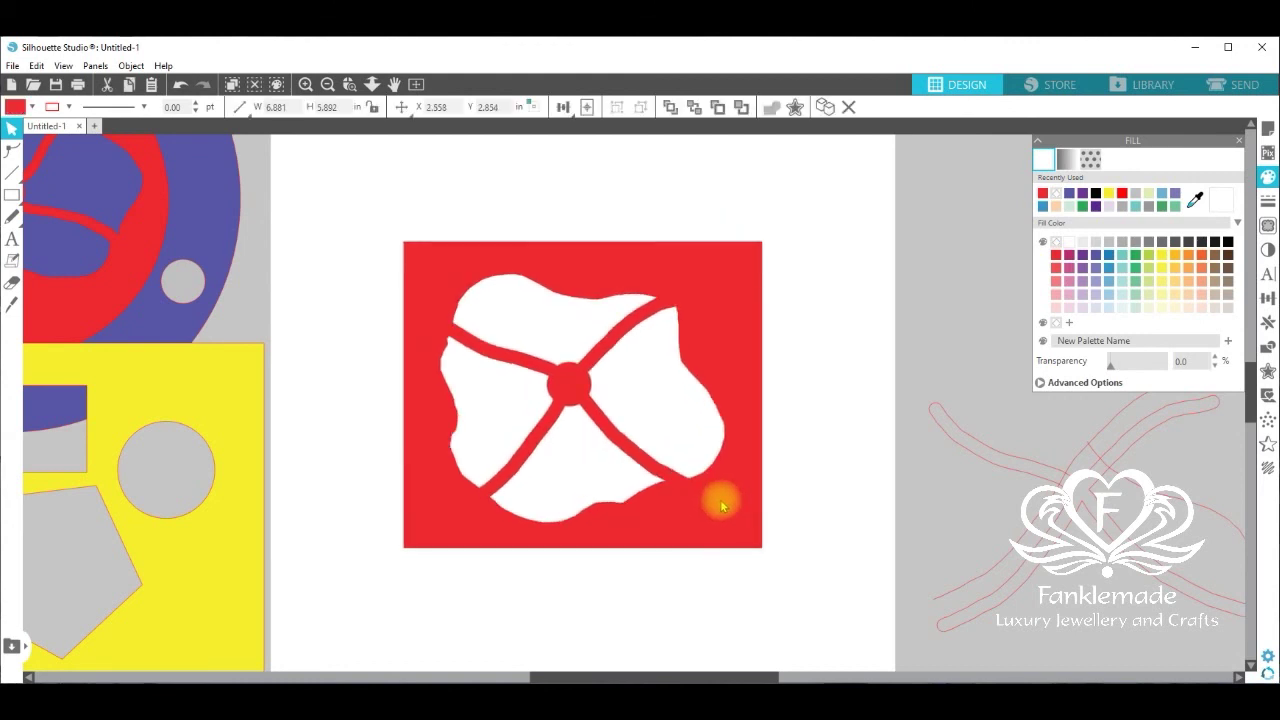